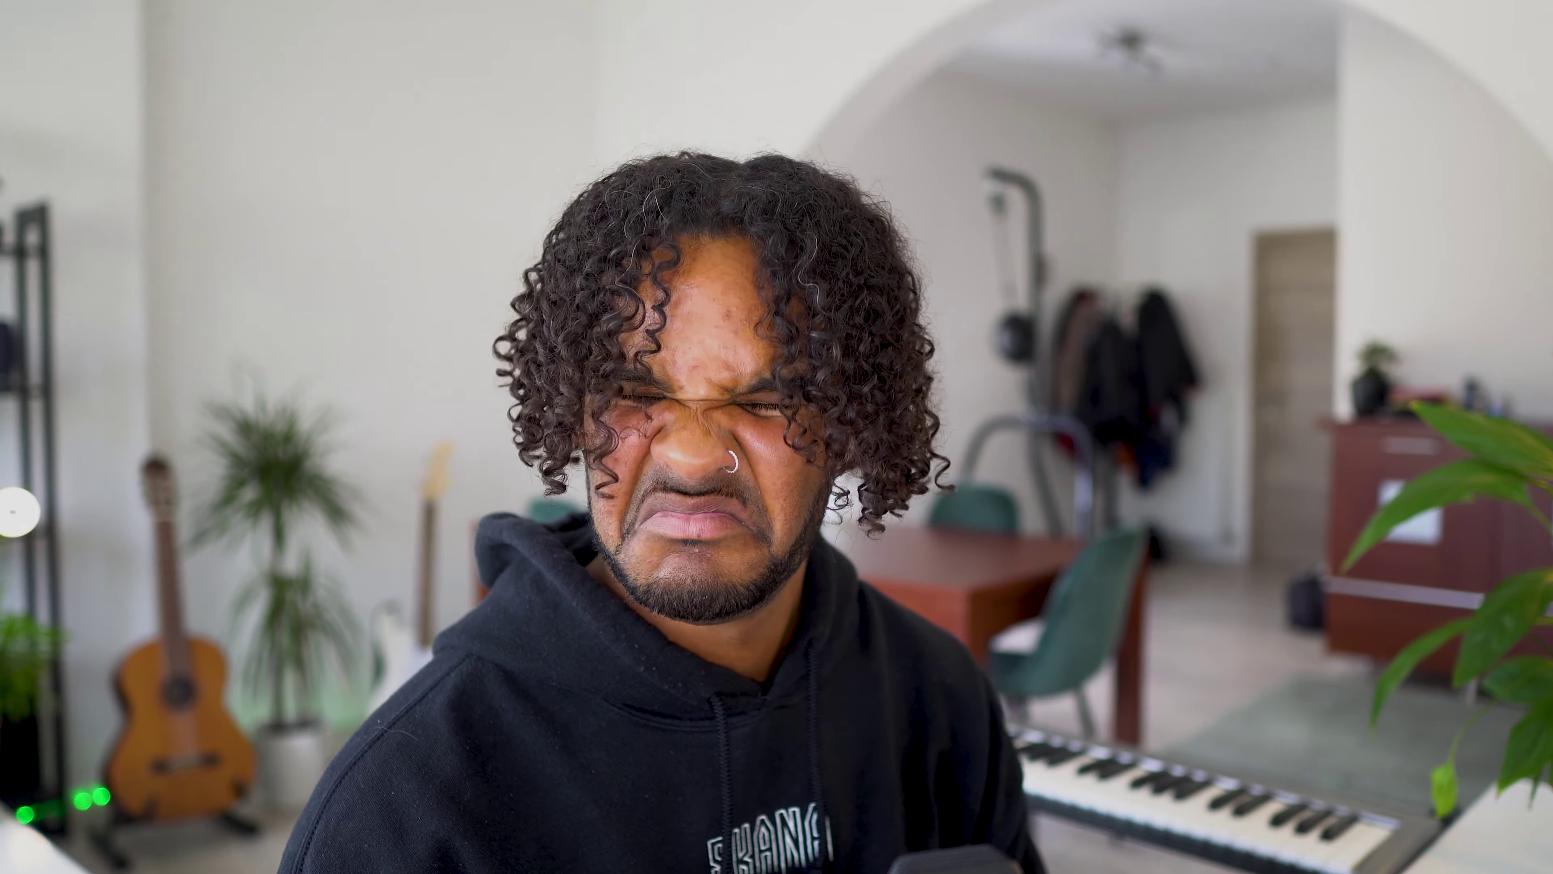
- Render the Analog Lab V #2 pattern as an audio clip in the playlist
{"action": "left_click", "coordinate": [284, 244]}
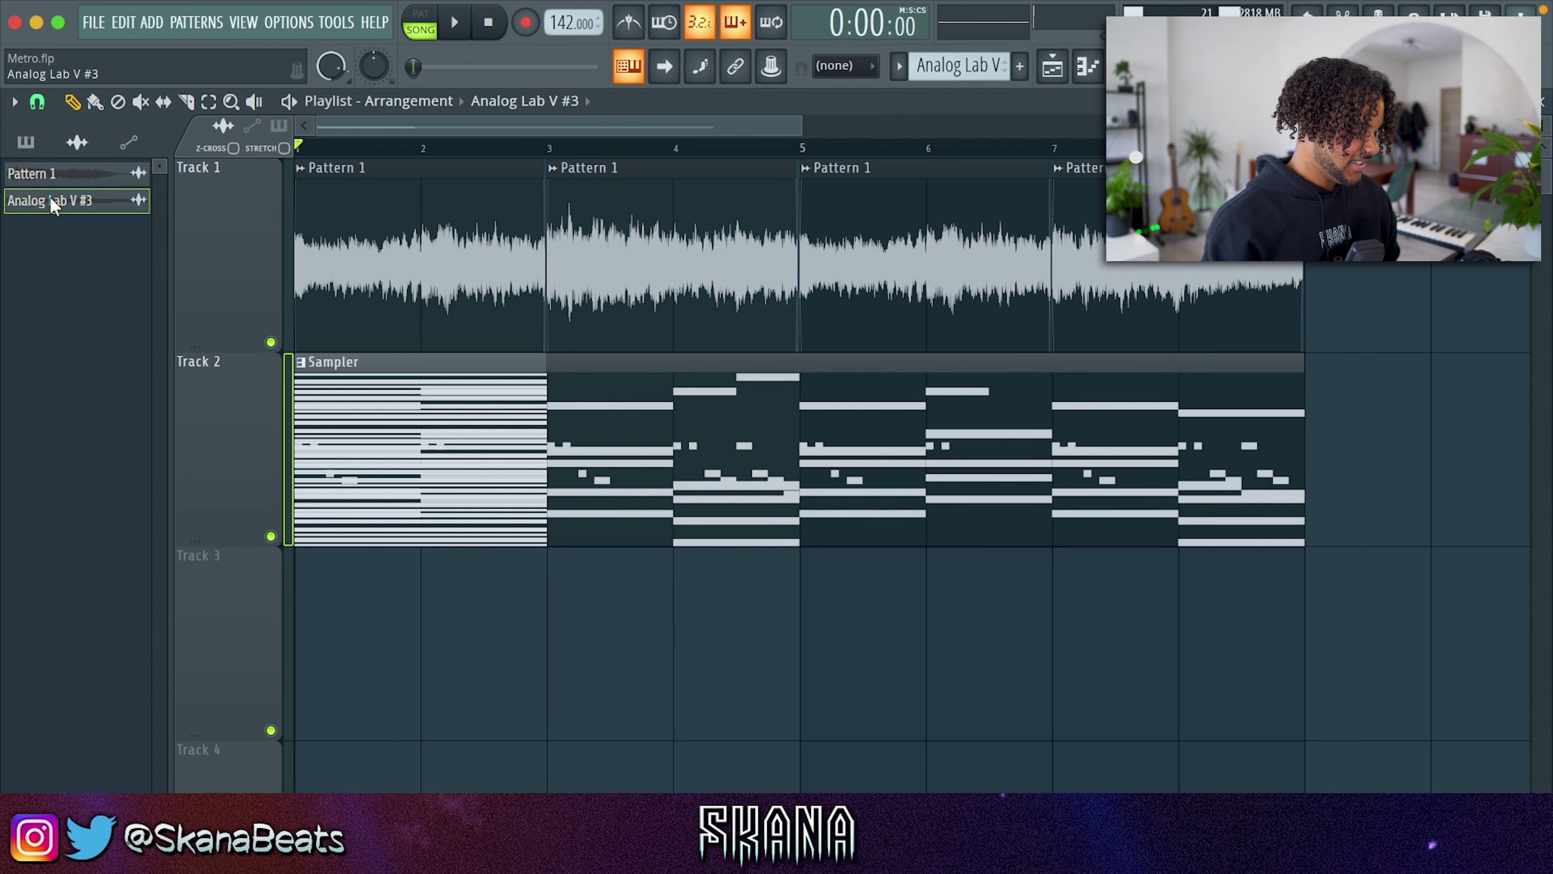
{"action": "left_click", "coordinate": [25, 141]}
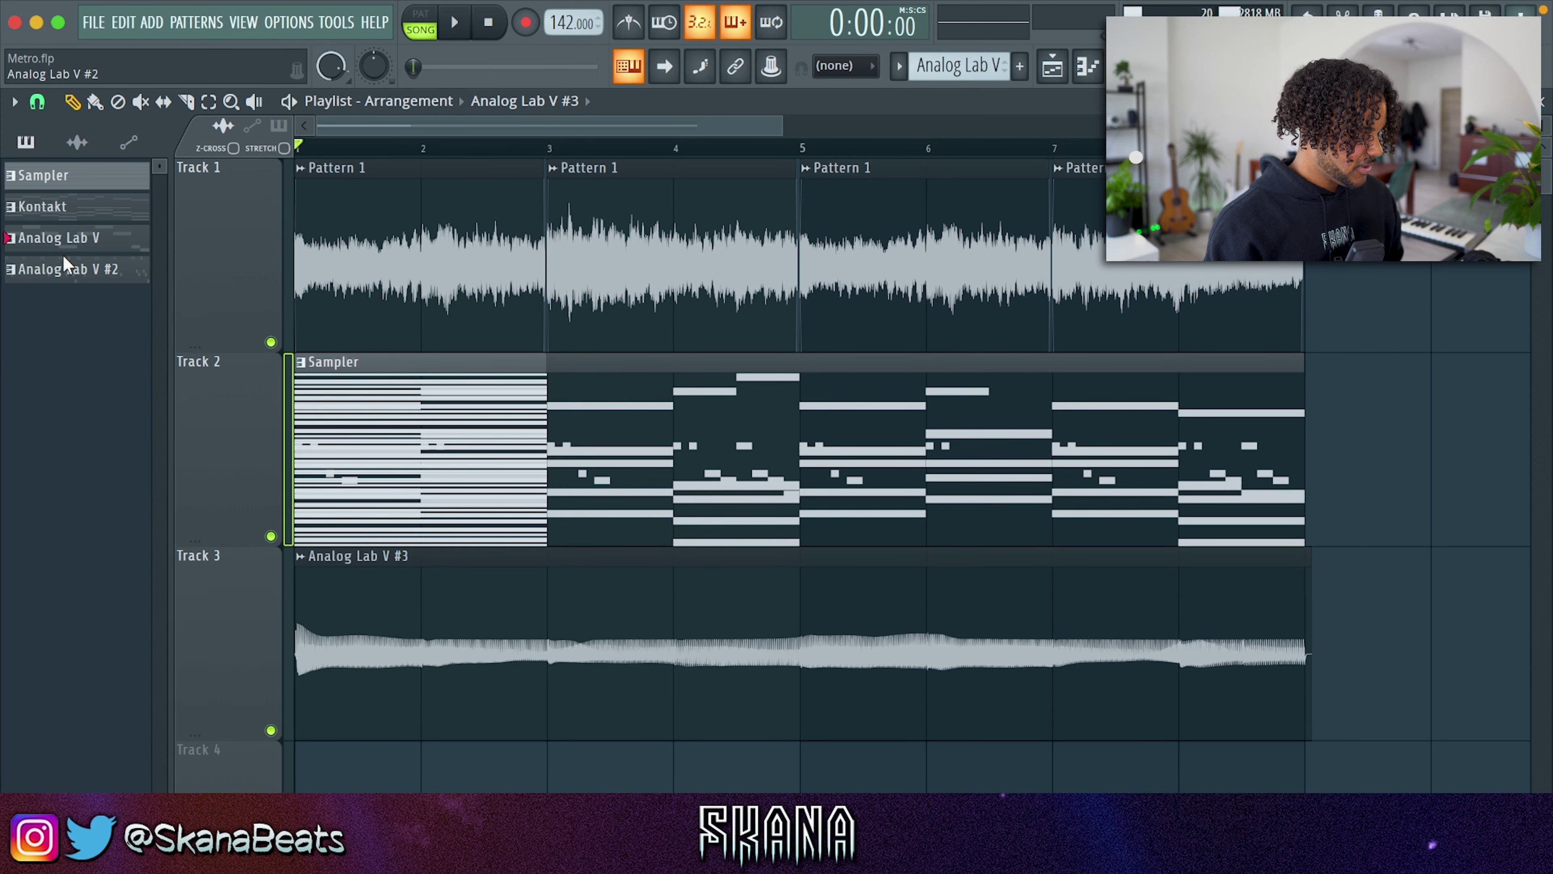
{"action": "right_click", "coordinate": [61, 268]}
{"action": "key", "text": "q"}
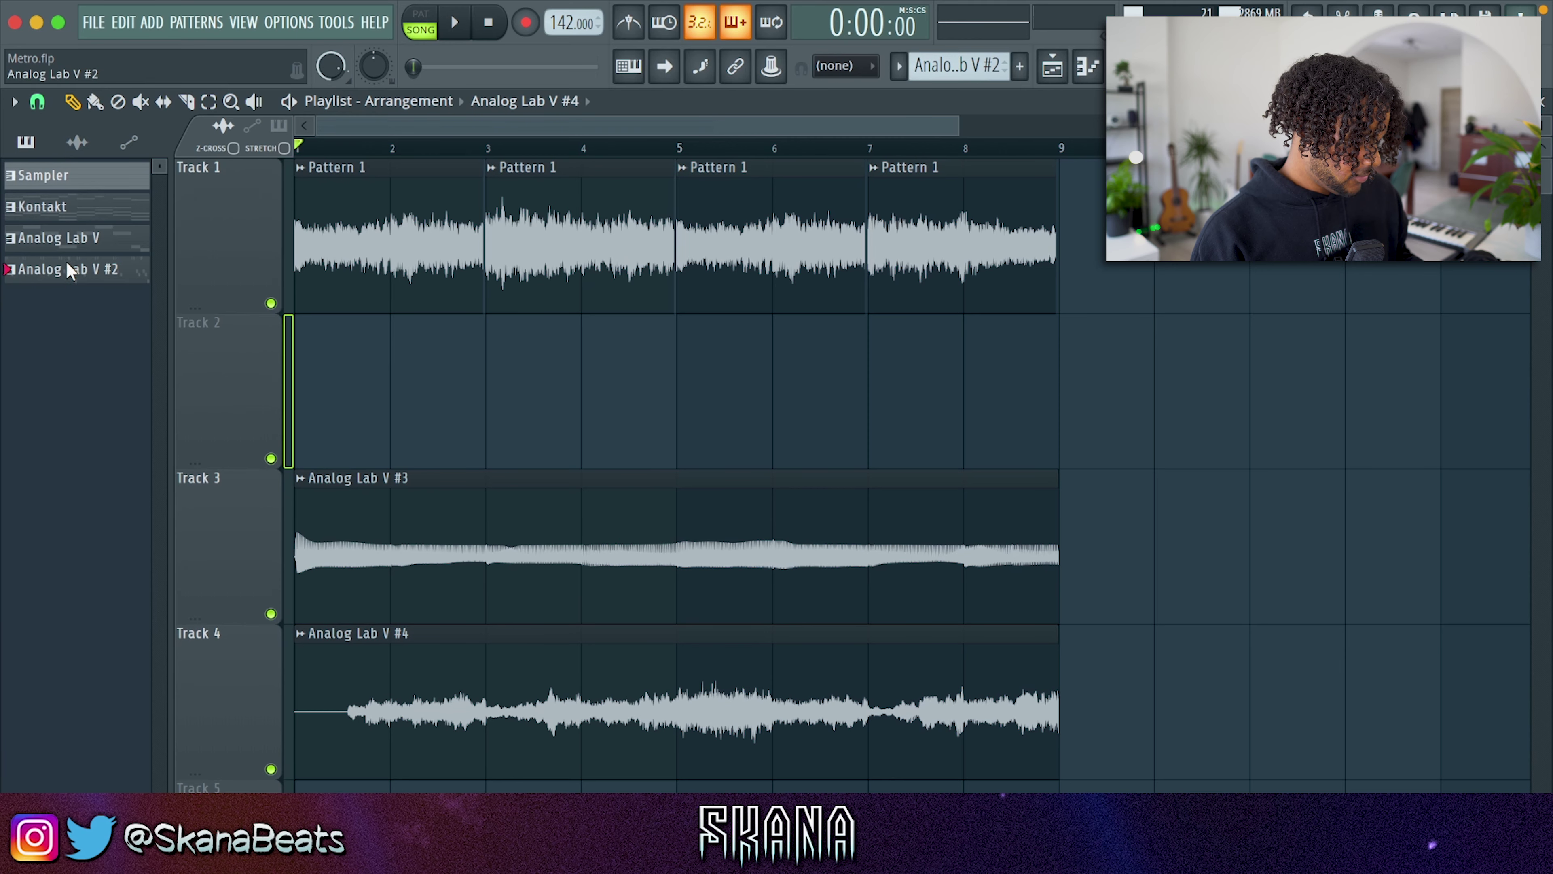
- Check the effects chain on mixer Insert 4 and render the Analog Lab V #2 pattern as audio once more
{"action": "left_click", "coordinate": [67, 264]}
{"action": "left_click", "coordinate": [1159, 66]}
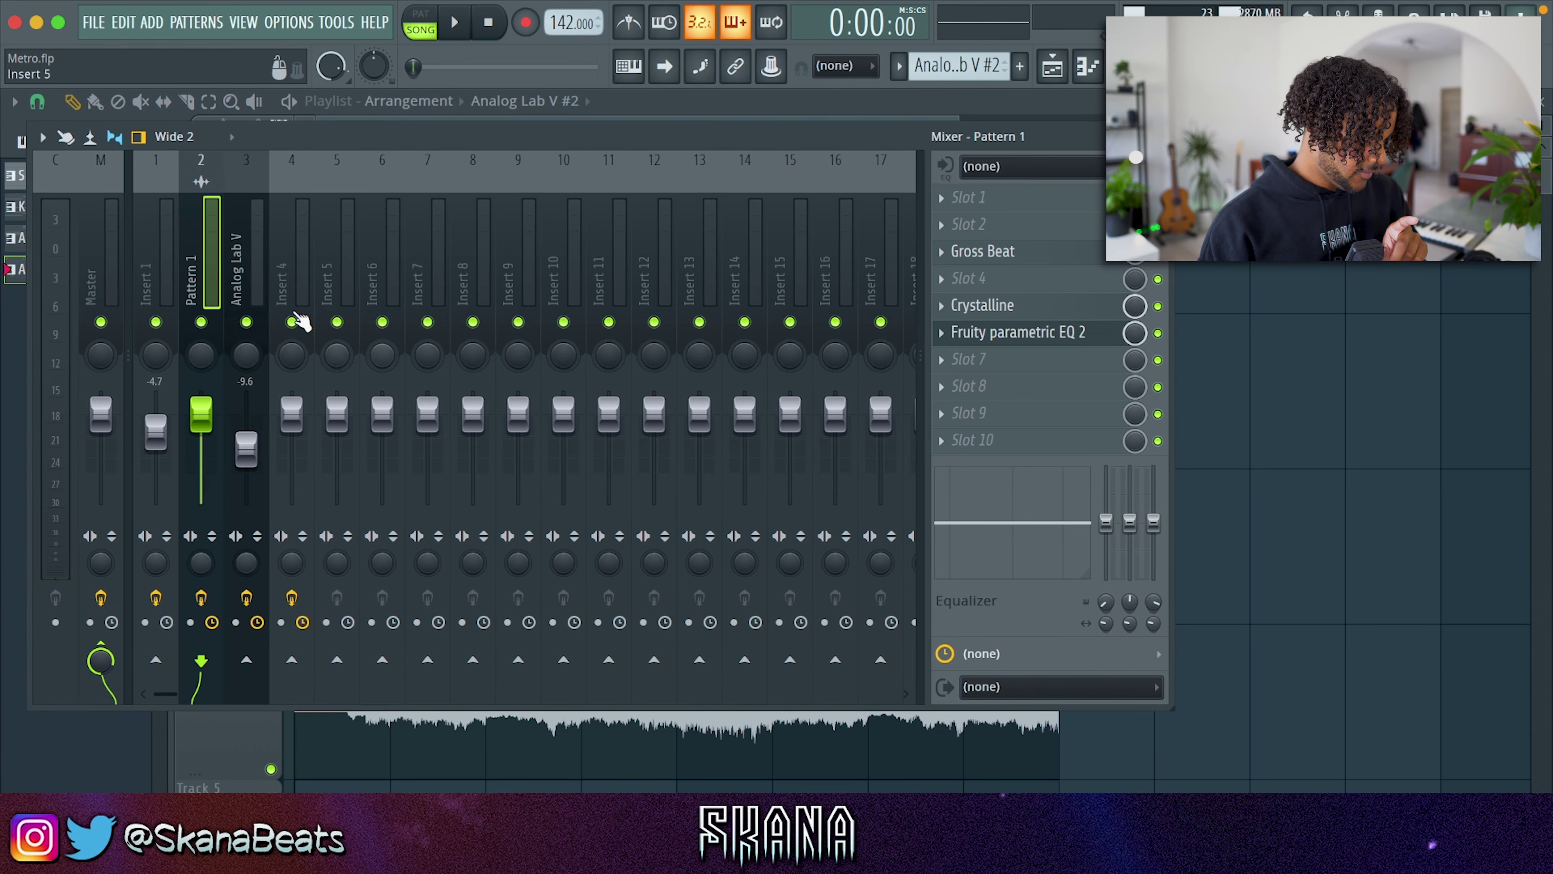
{"action": "left_click", "coordinate": [301, 252]}
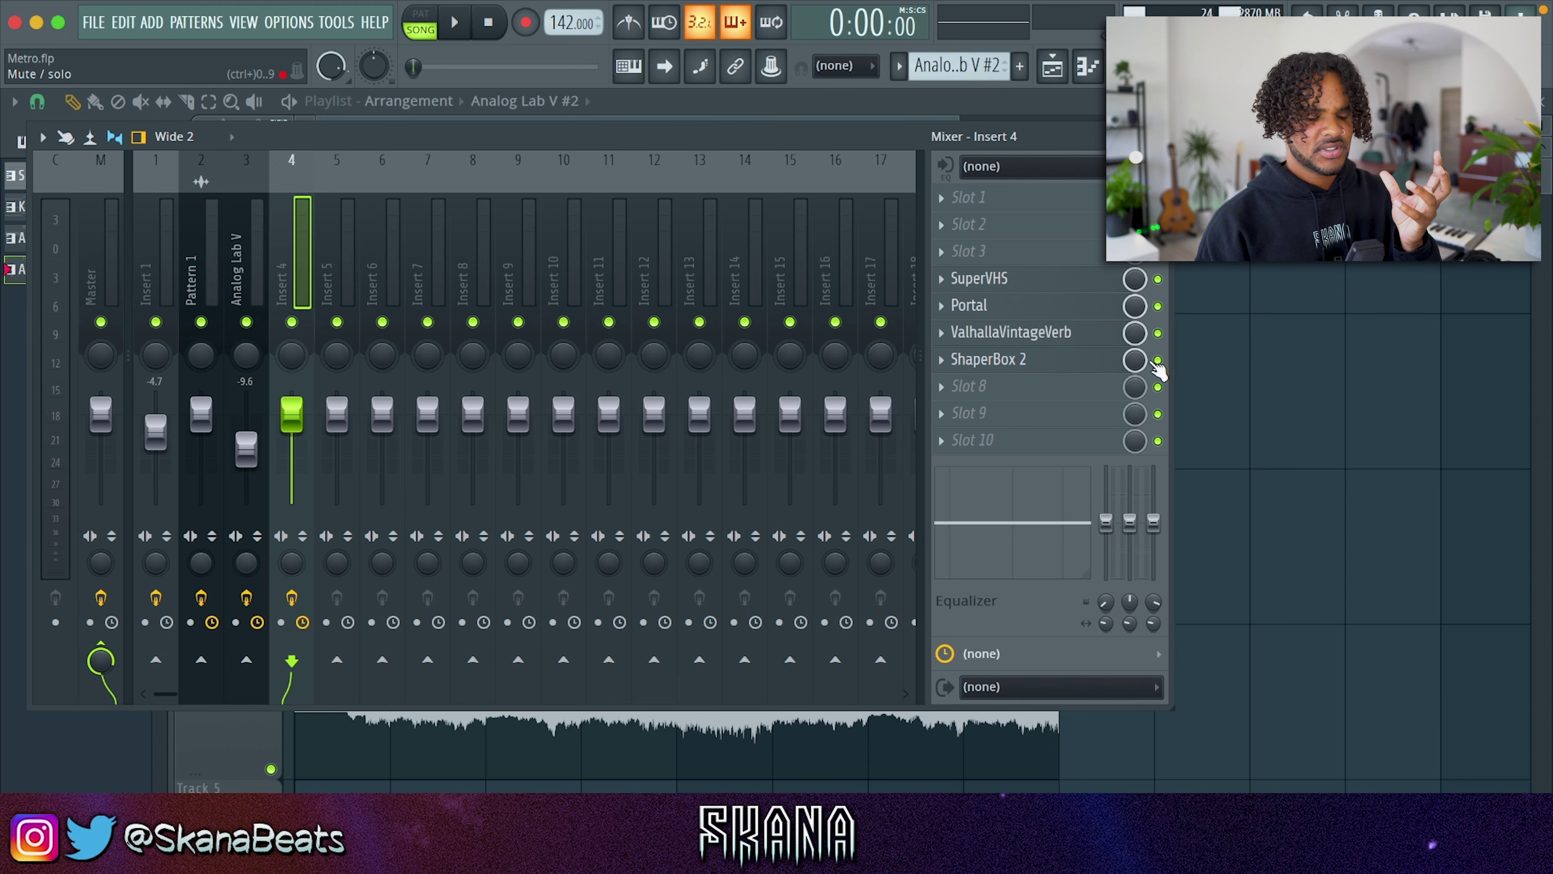
{"action": "right_click", "coordinate": [1263, 371]}
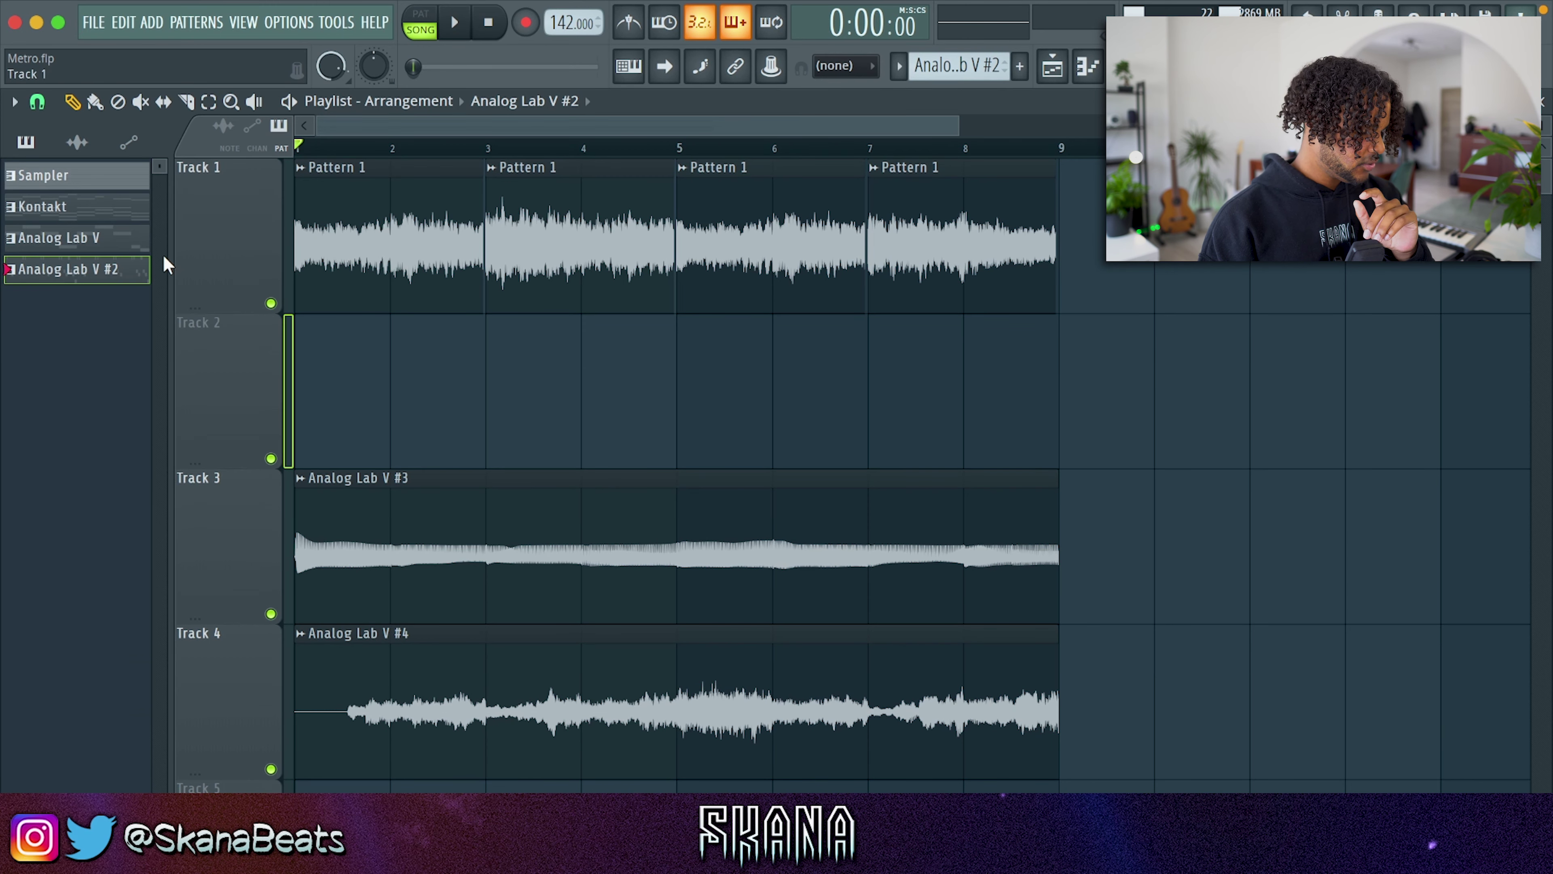
{"action": "right_click", "coordinate": [126, 267]}
{"action": "key", "text": "q"}
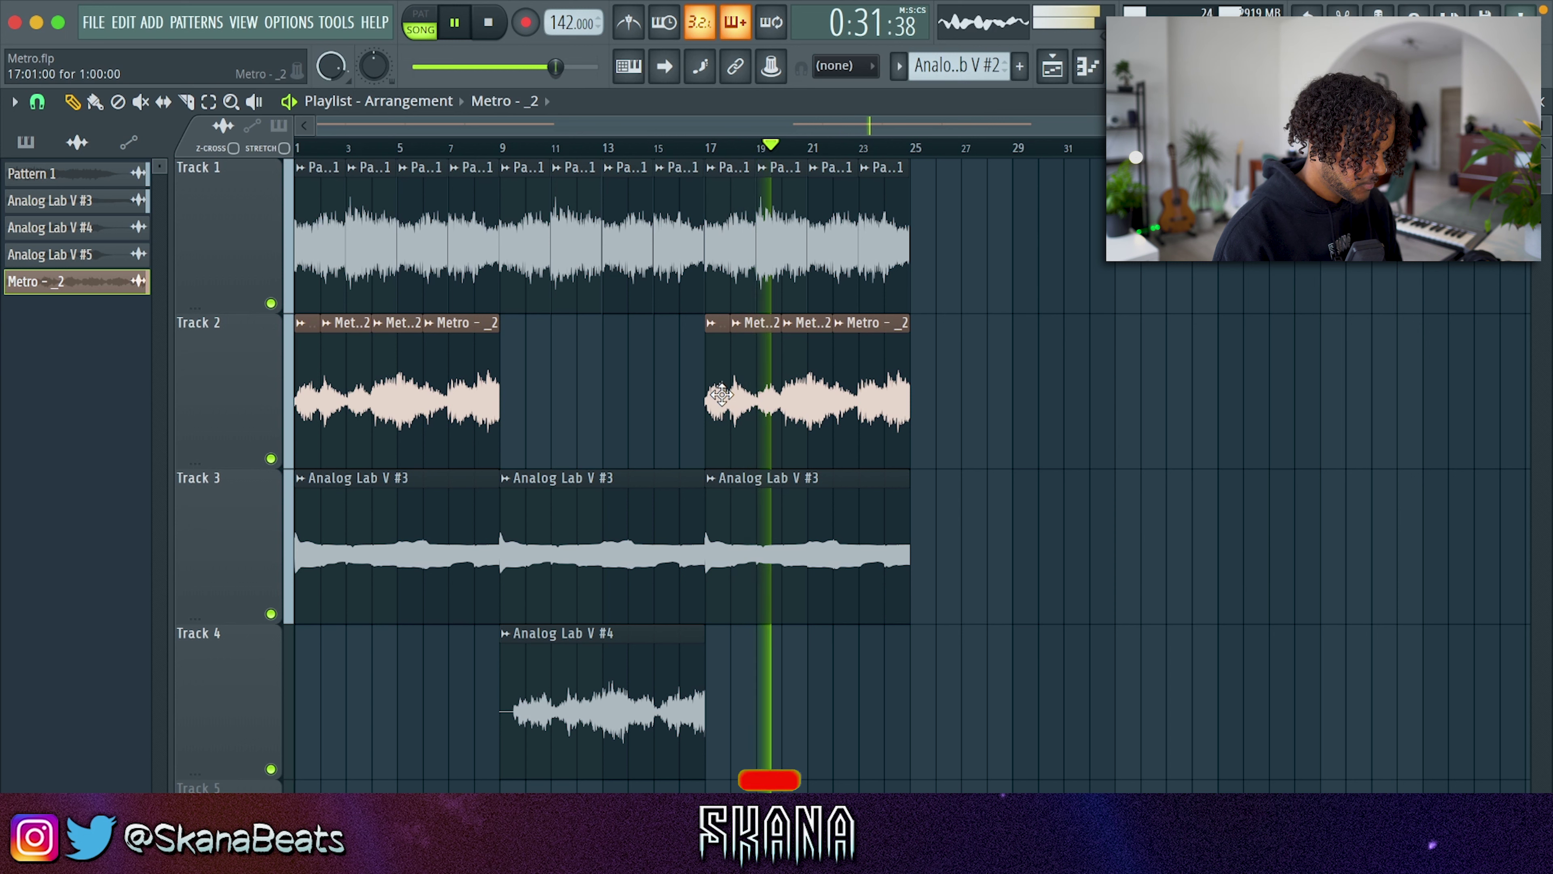
- Clear the Metro - _2 clips from the first eight bars of Track 2
{"action": "left_click_drag", "start_coordinate": [554, 383], "coordinate": [299, 410]}
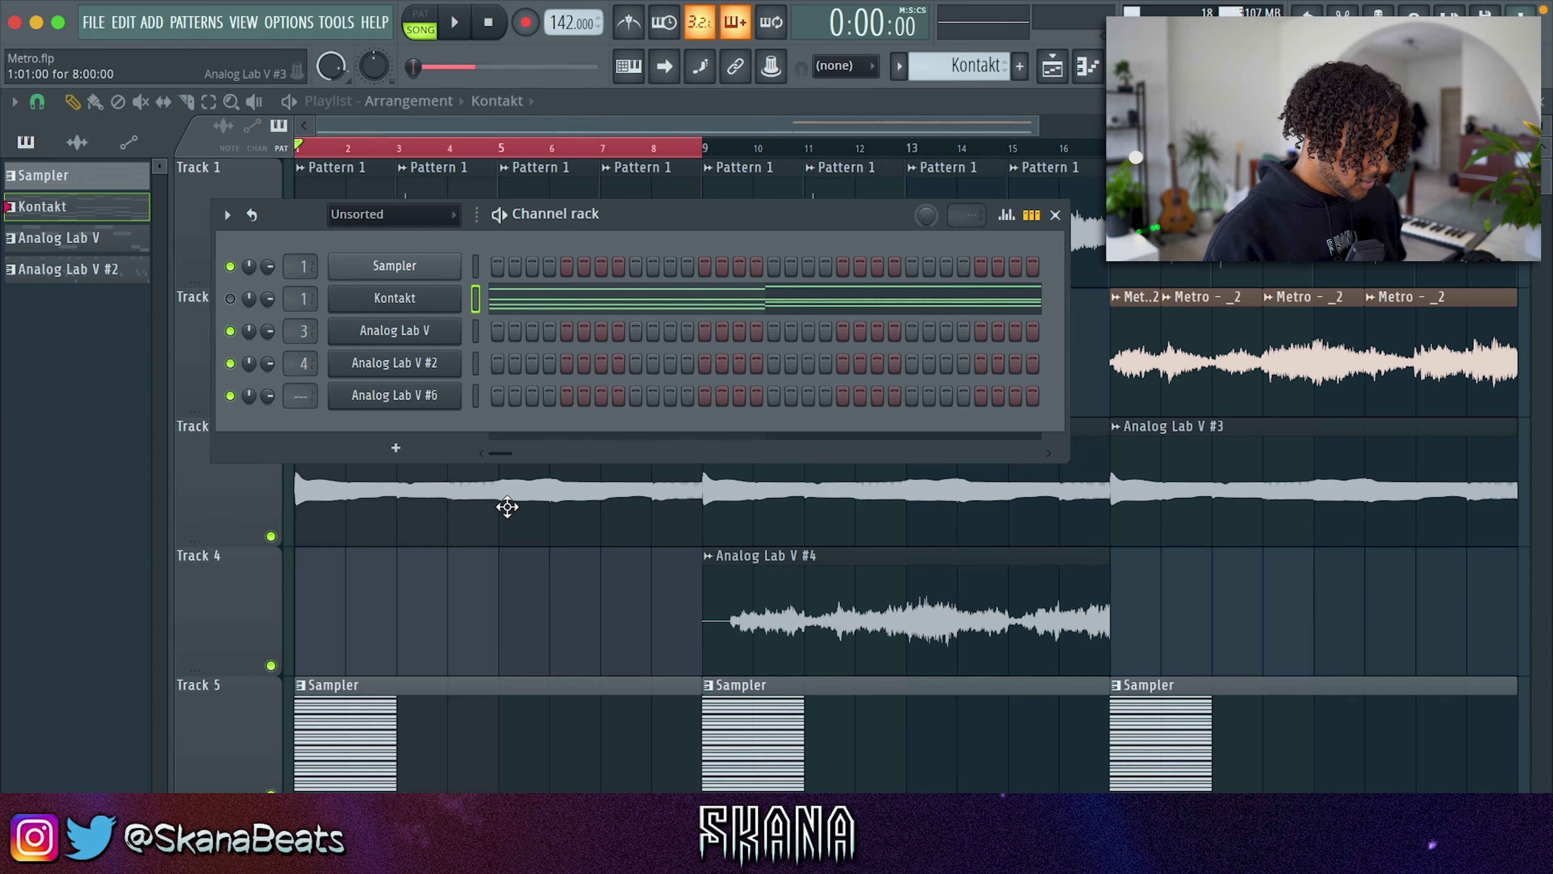
- Paste the copied notes into the new Analog Lab V #6 channel within the Sampler pattern
{"action": "left_click", "coordinate": [507, 507]}
{"action": "key", "text": "F6"}
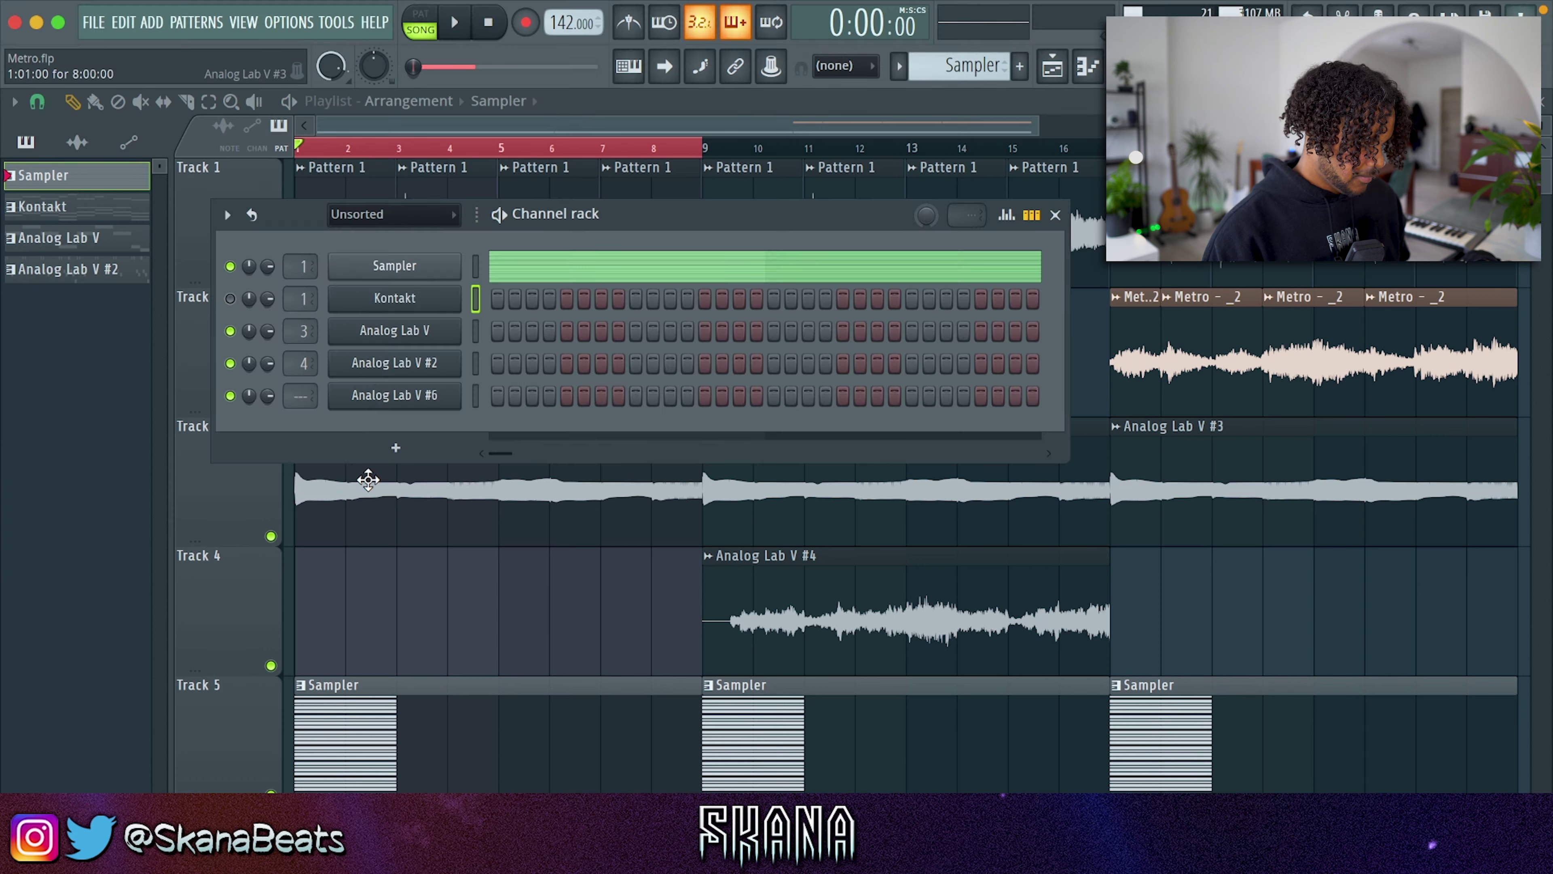
{"action": "key", "text": "super+v"}
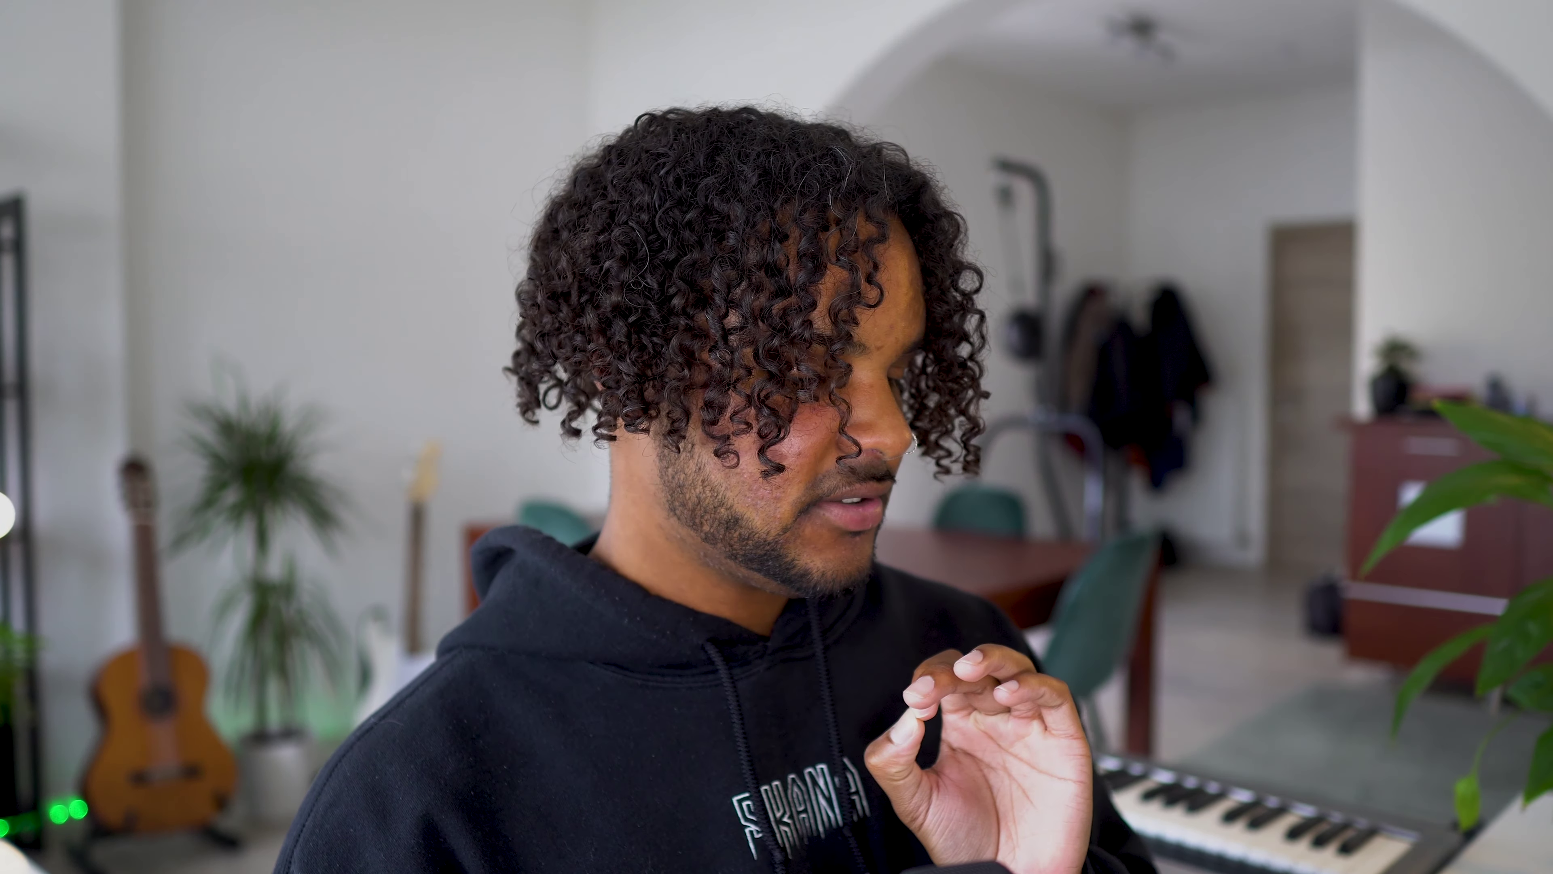
- Load the hyperspace preset from the ANTI-GRAVITY_1 bank in Analog Lab V #6 and browse the presets below it
{"action": "left_click", "coordinate": [510, 445]}
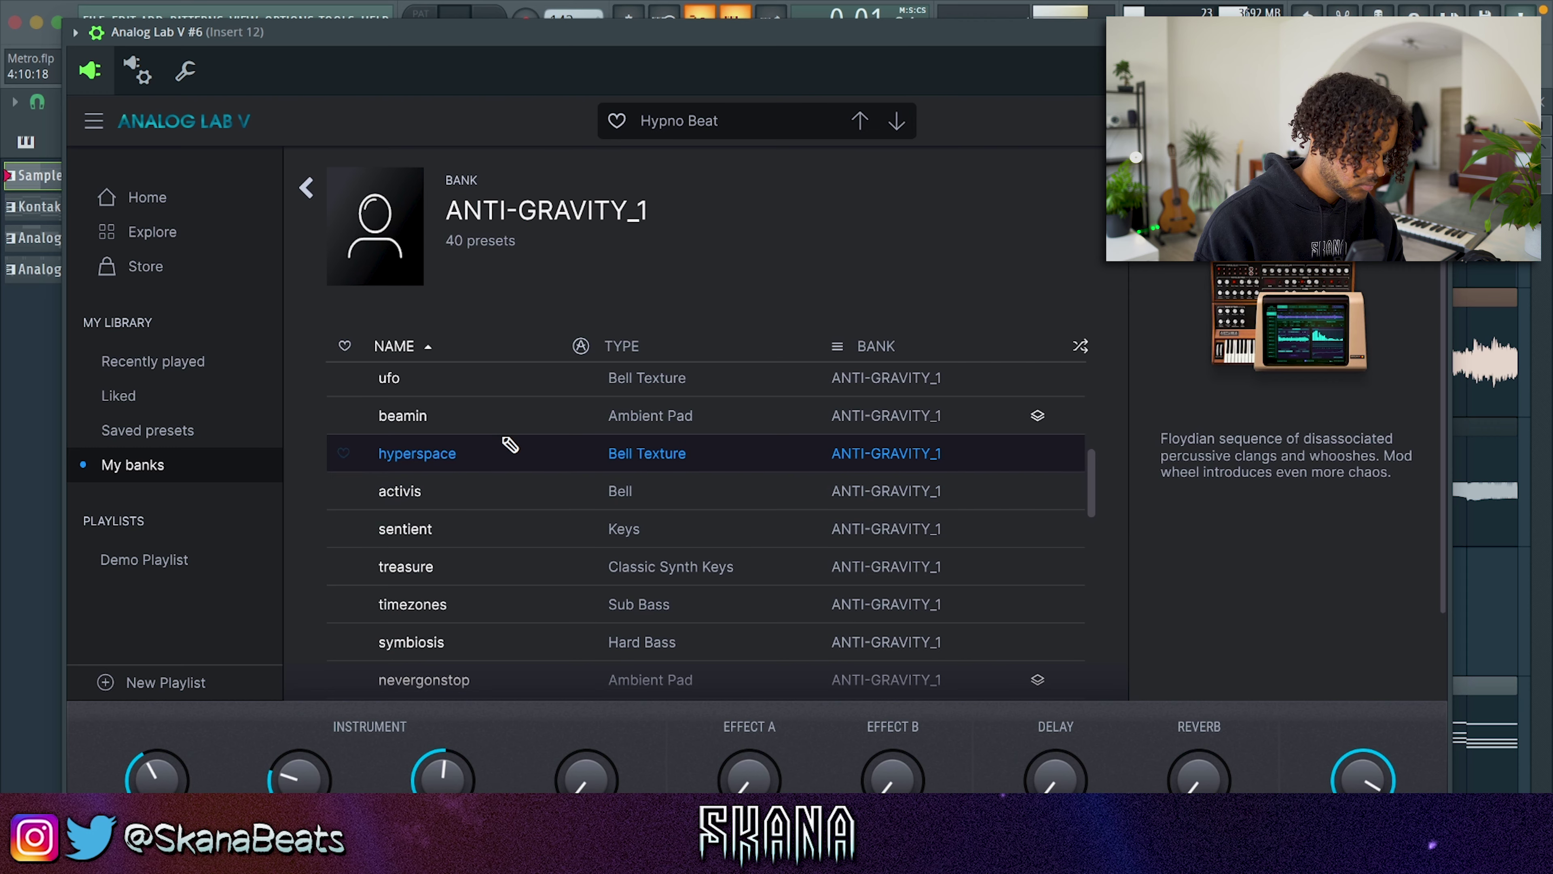
{"action": "scroll", "coordinate": [516, 608], "scroll_direction": "down", "scroll_amount": 5}
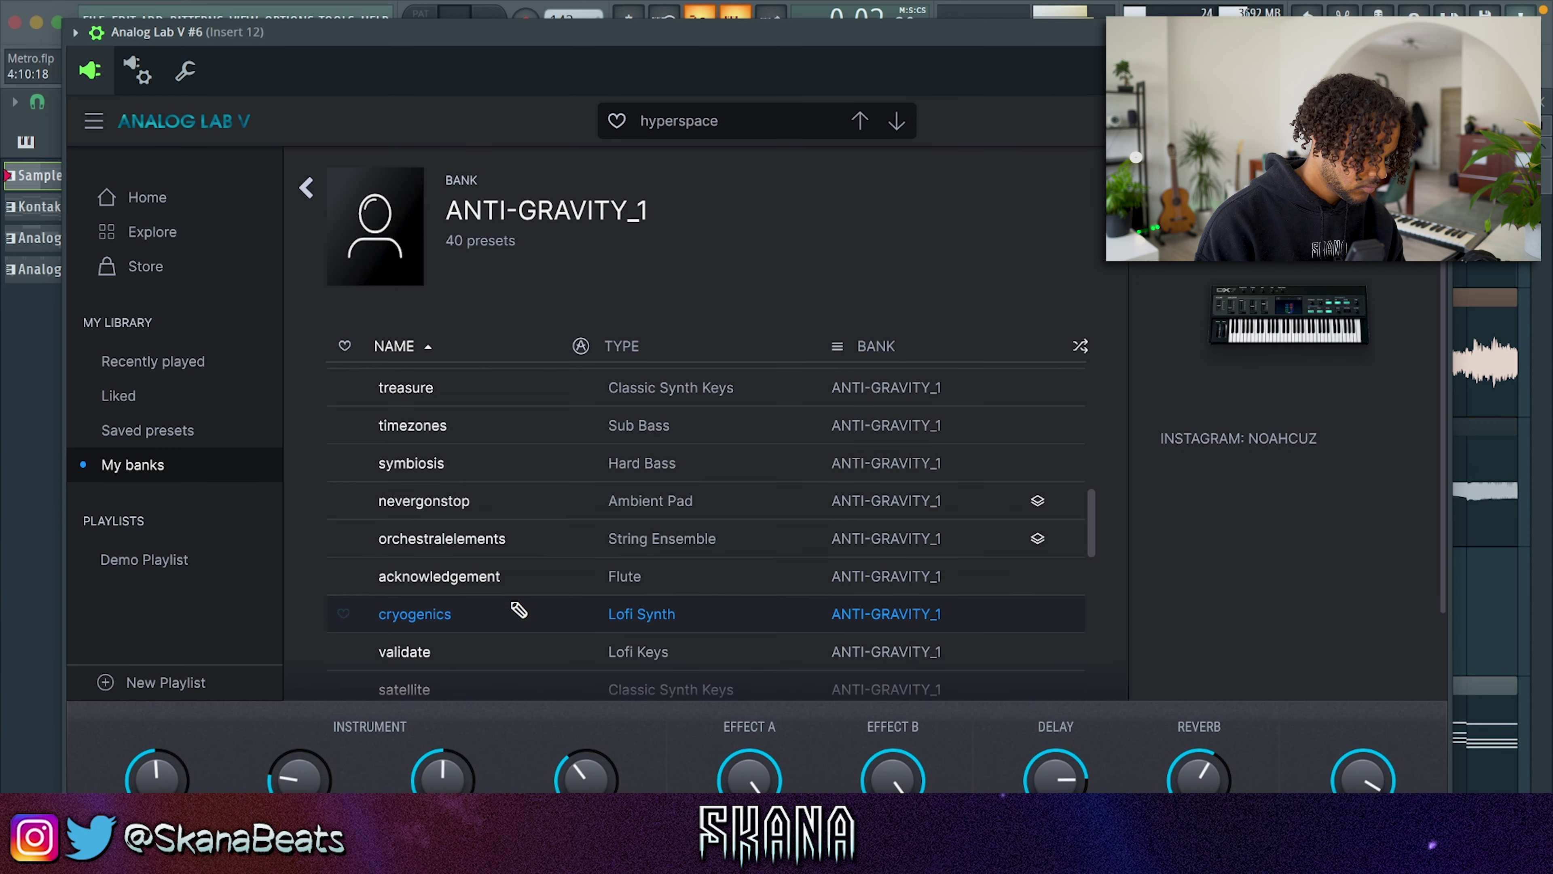
{"action": "scroll", "coordinate": [518, 609], "scroll_direction": "down", "scroll_amount": 4}
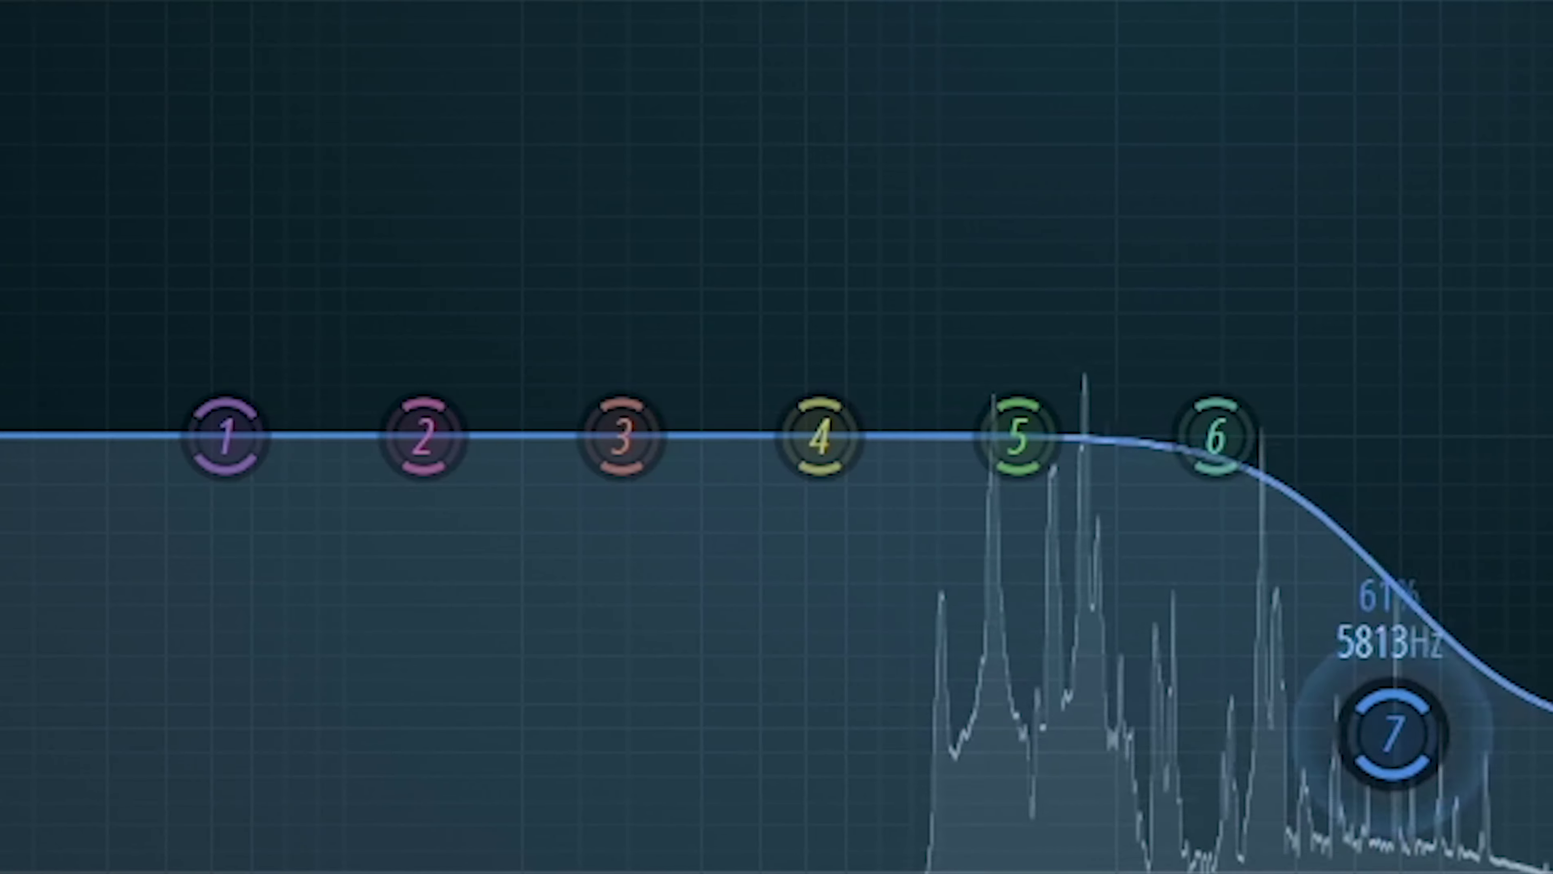
- Shape the parametric EQ with a lower high cut on band 7 and a low cut on band 1
{"action": "left_click_drag", "start_coordinate": [1389, 736], "coordinate": [1303, 791]}
{"action": "left_click_drag", "start_coordinate": [130, 435], "coordinate": [756, 859]}
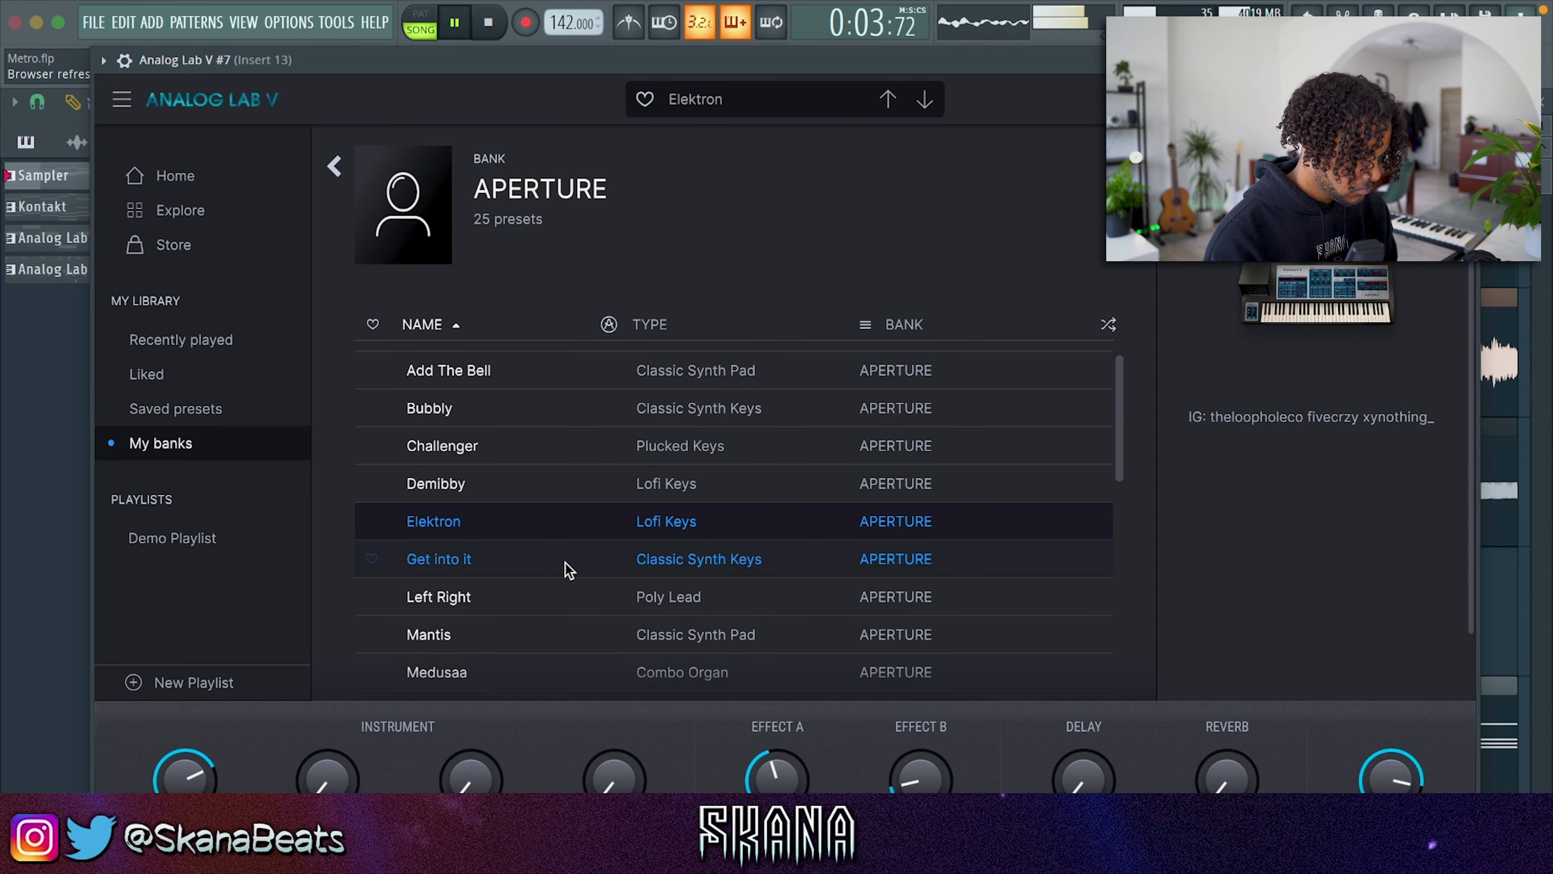
- Browse the APERTURE bank's presets for a sound for Analog Lab V #7
{"action": "scroll", "coordinate": [567, 567], "scroll_direction": "down", "scroll_amount": 2}
{"action": "scroll", "coordinate": [567, 567], "scroll_direction": "down", "scroll_amount": 5}
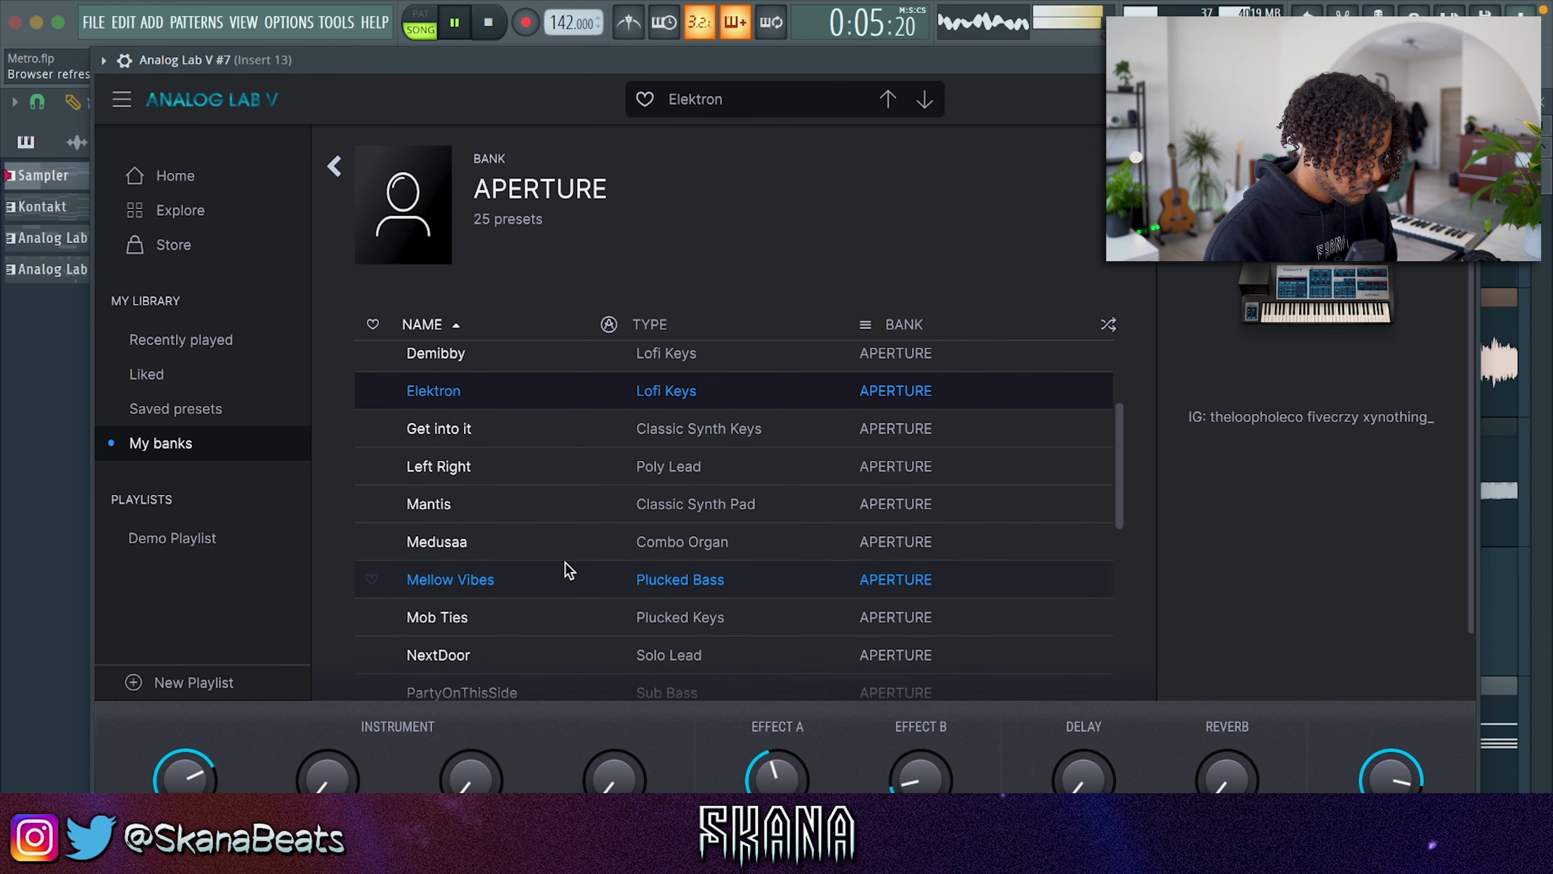
{"action": "scroll", "coordinate": [875, 471], "scroll_direction": "up", "scroll_amount": 8}
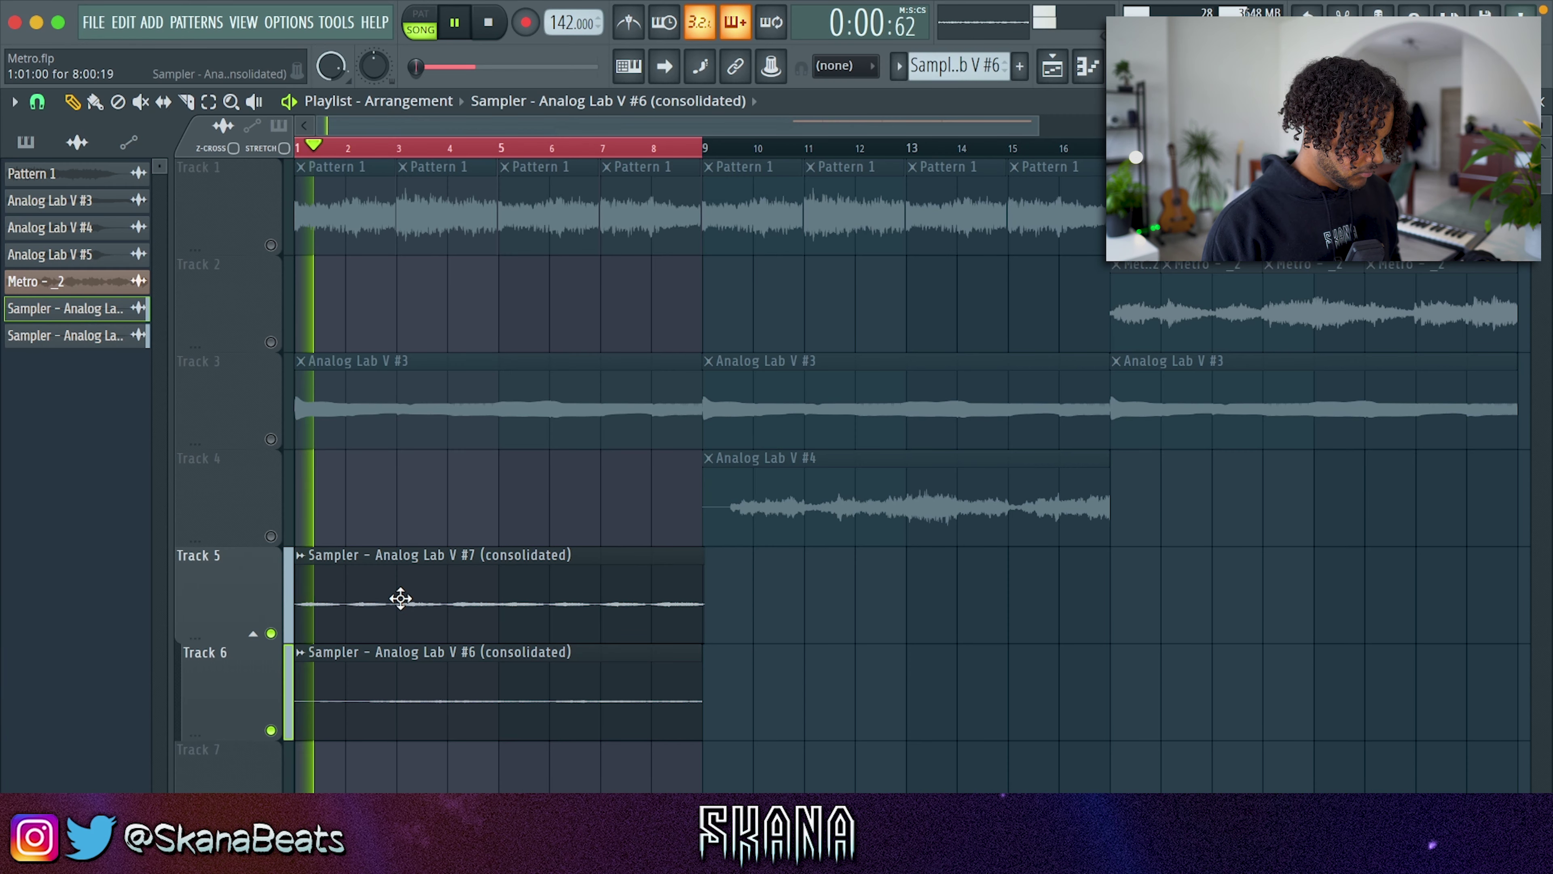
- Set the consolidated Analog Lab V #7 clip's time stretching mode to Stretch and its declicking mode to Generic (bleeding)
{"action": "double_click", "coordinate": [399, 597]}
{"action": "left_click", "coordinate": [686, 436]}
{"action": "left_click", "coordinate": [694, 484]}
{"action": "left_click", "coordinate": [379, 528]}
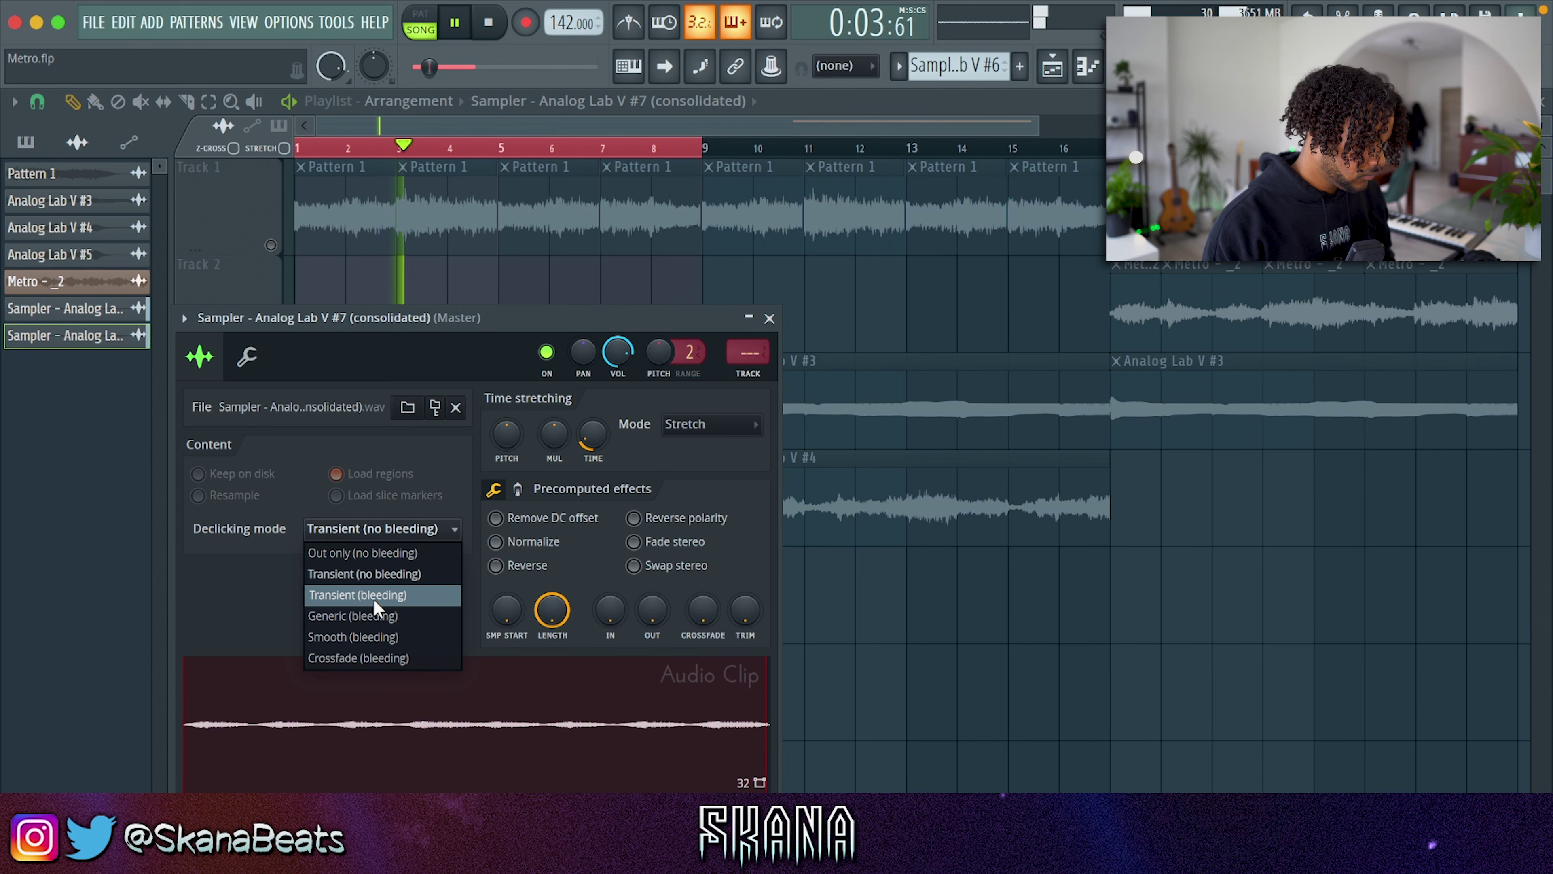
{"action": "left_click", "coordinate": [372, 615]}
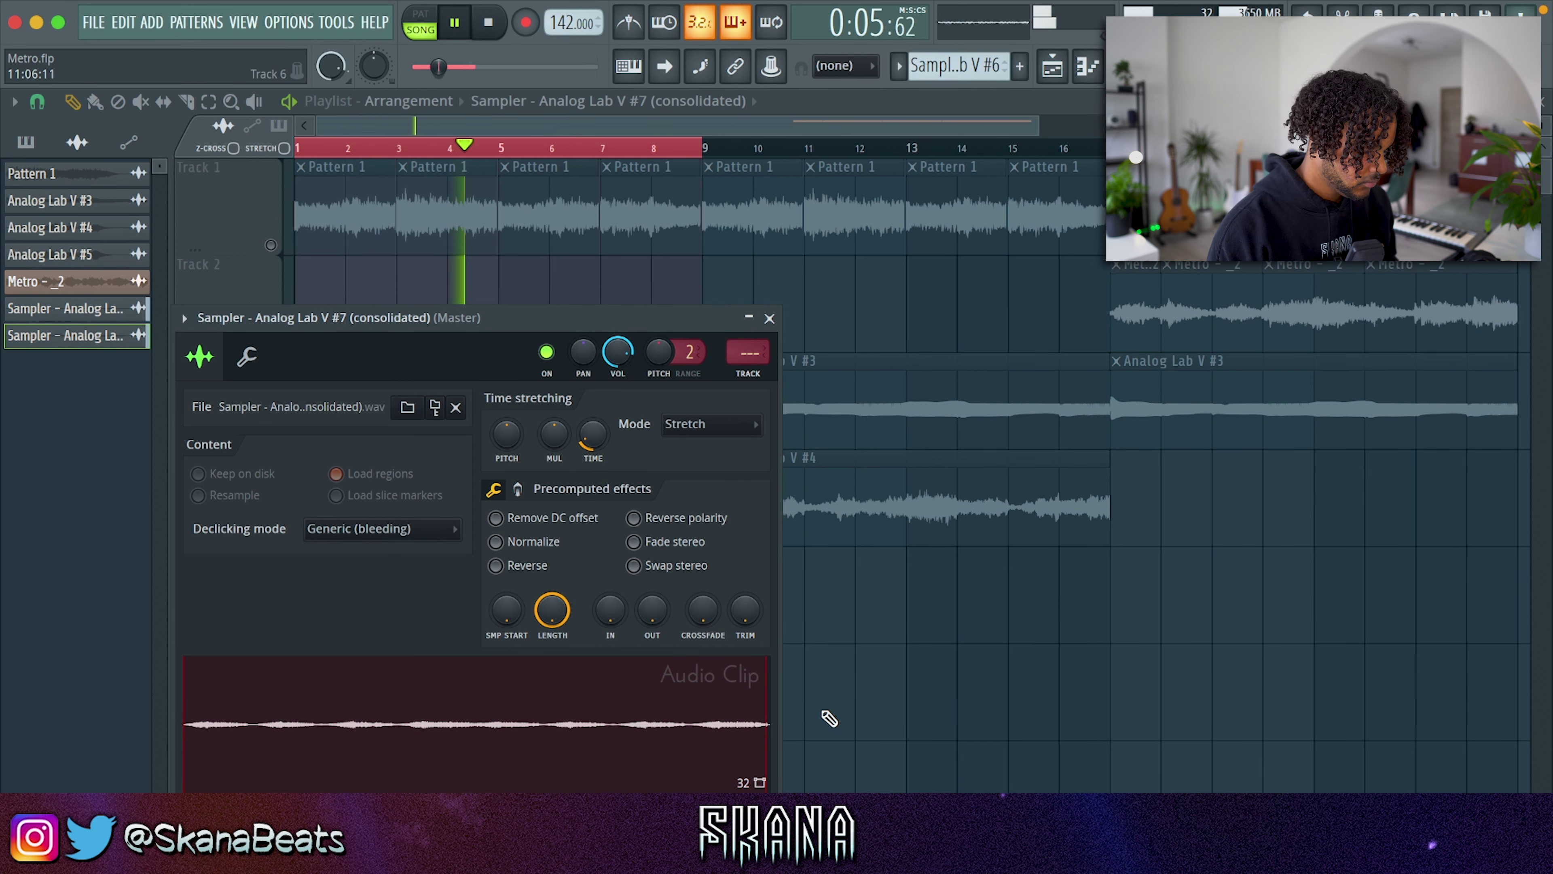
{"action": "key", "text": "Escape"}
- Set the consolidated Analog Lab V #6 clip's time stretching mode to Stretch and its declicking mode to Generic (bleeding)
{"action": "double_click", "coordinate": [497, 677]}
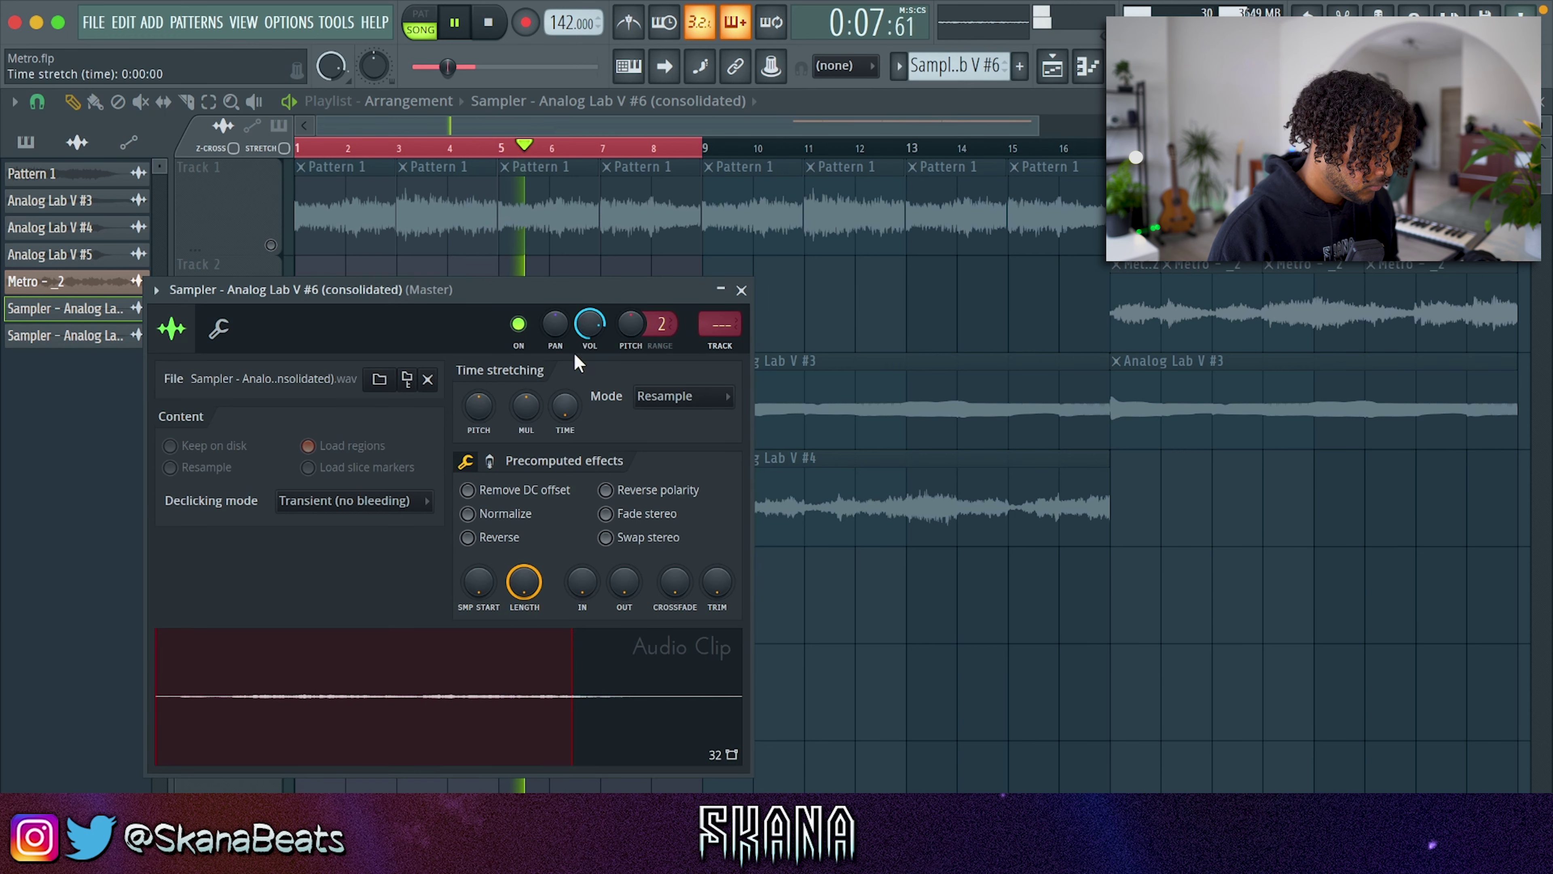
{"action": "left_click", "coordinate": [695, 408]}
{"action": "left_click", "coordinate": [668, 456]}
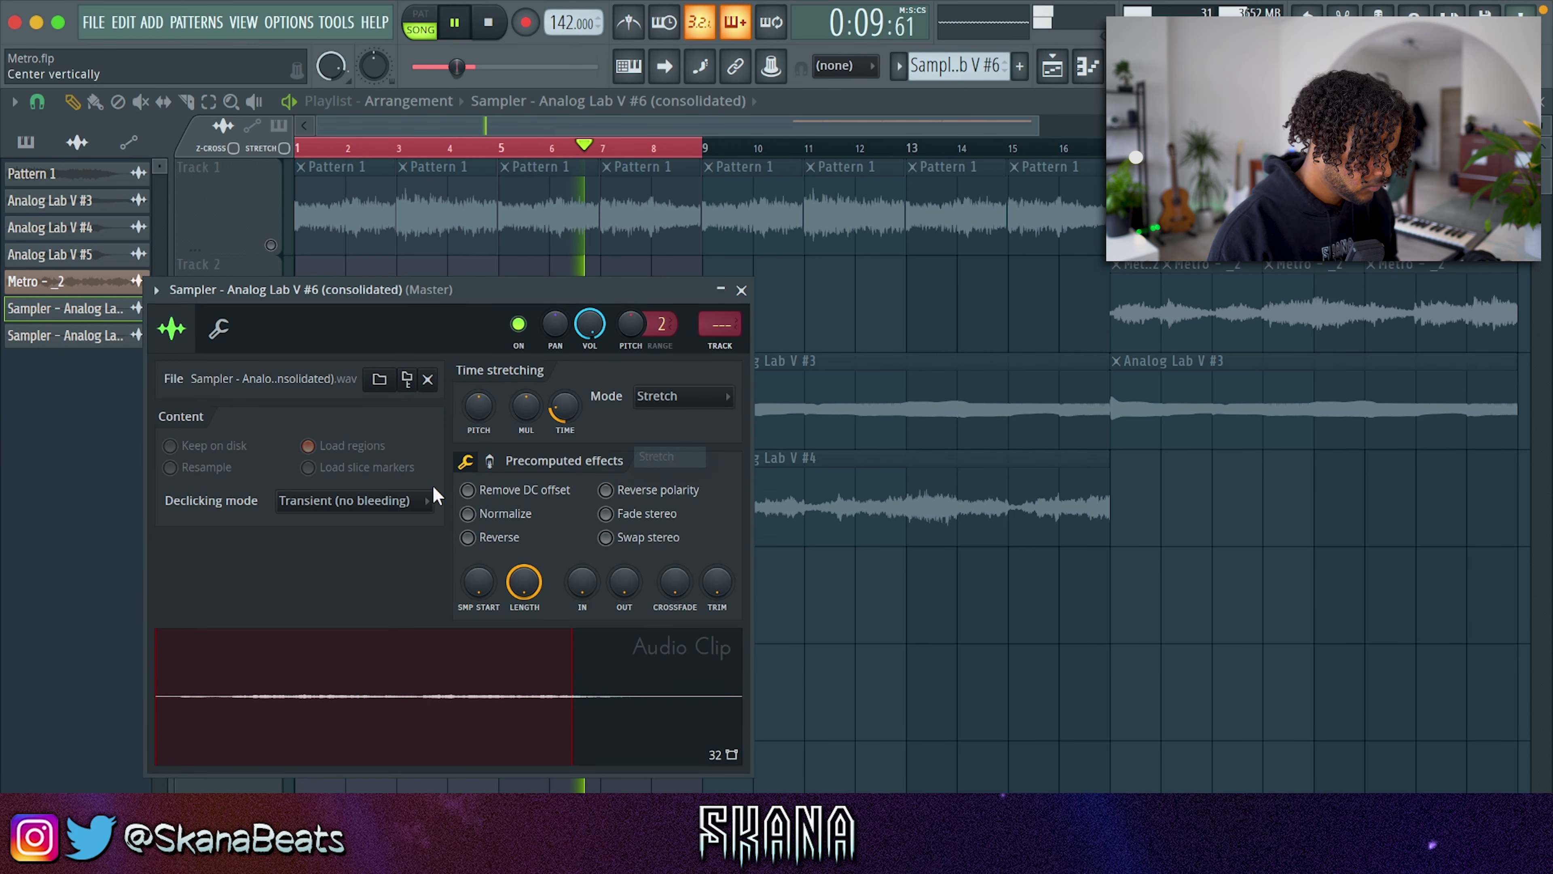
{"action": "left_click", "coordinate": [406, 507]}
{"action": "left_click", "coordinate": [352, 588]}
{"action": "key", "text": "Escape"}
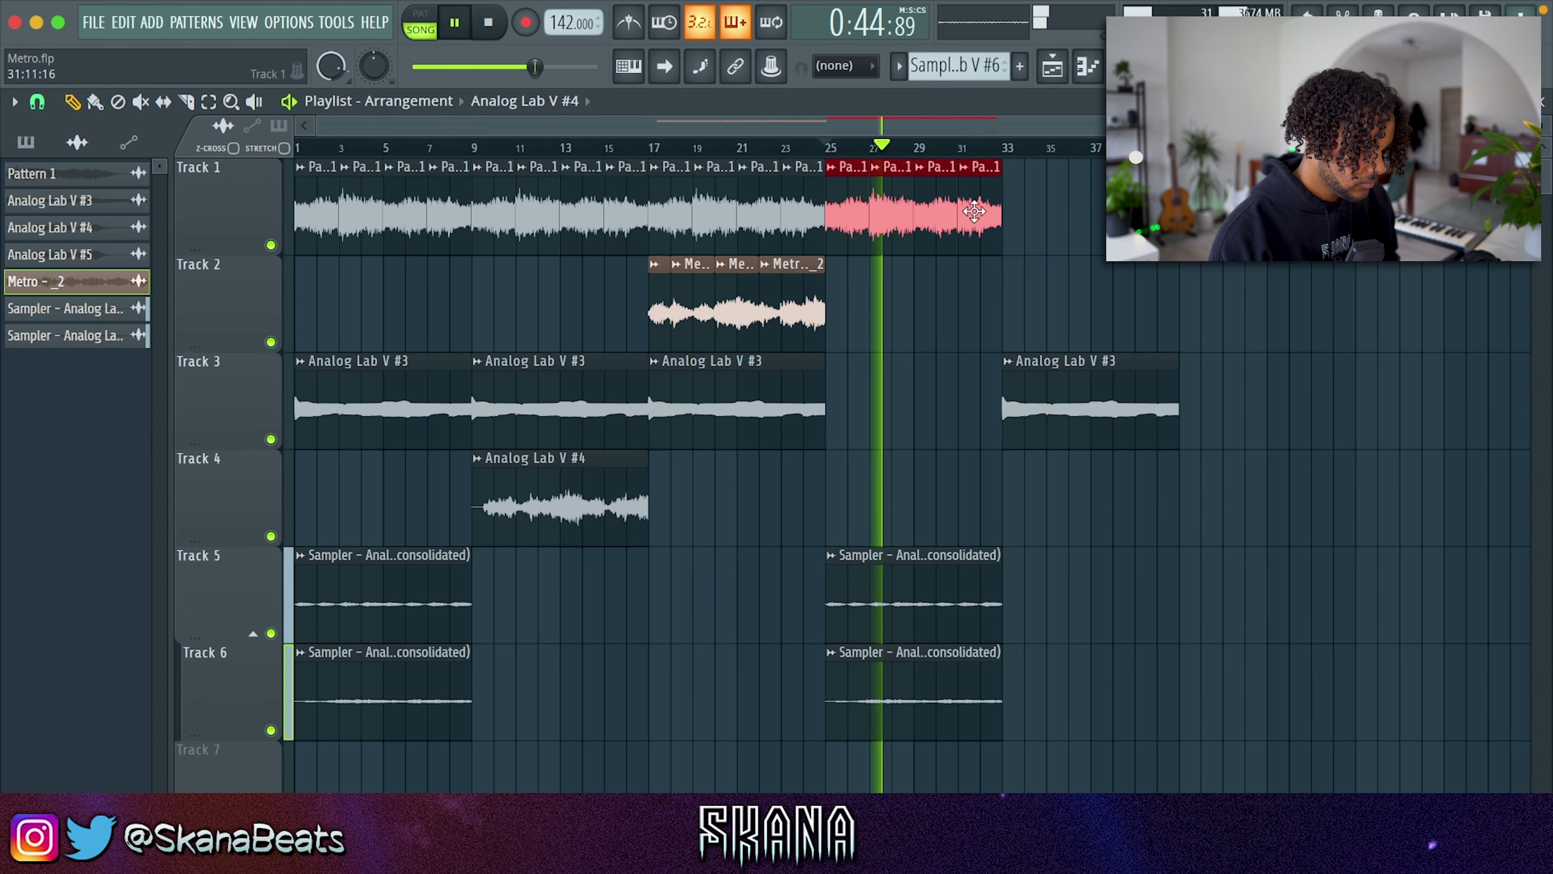
- Copy the selected Pattern 1 clips on Track 1 to start at bar 33 and clear the selection
{"action": "left_click_drag", "start_coordinate": [1018, 211], "coordinate": [1173, 211]}
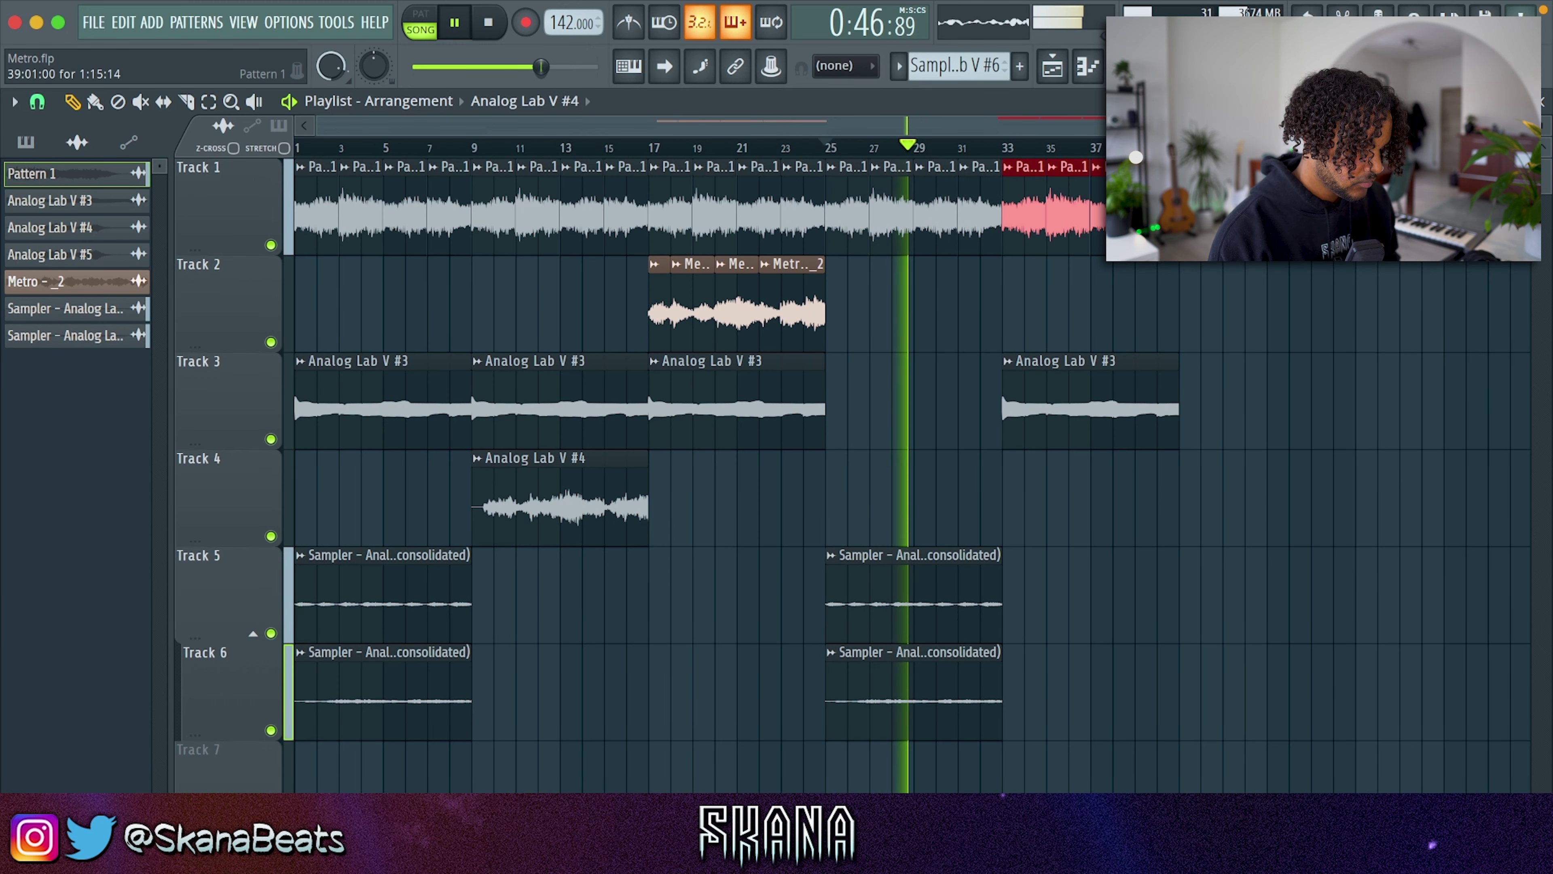
{"action": "key", "text": "super+d"}
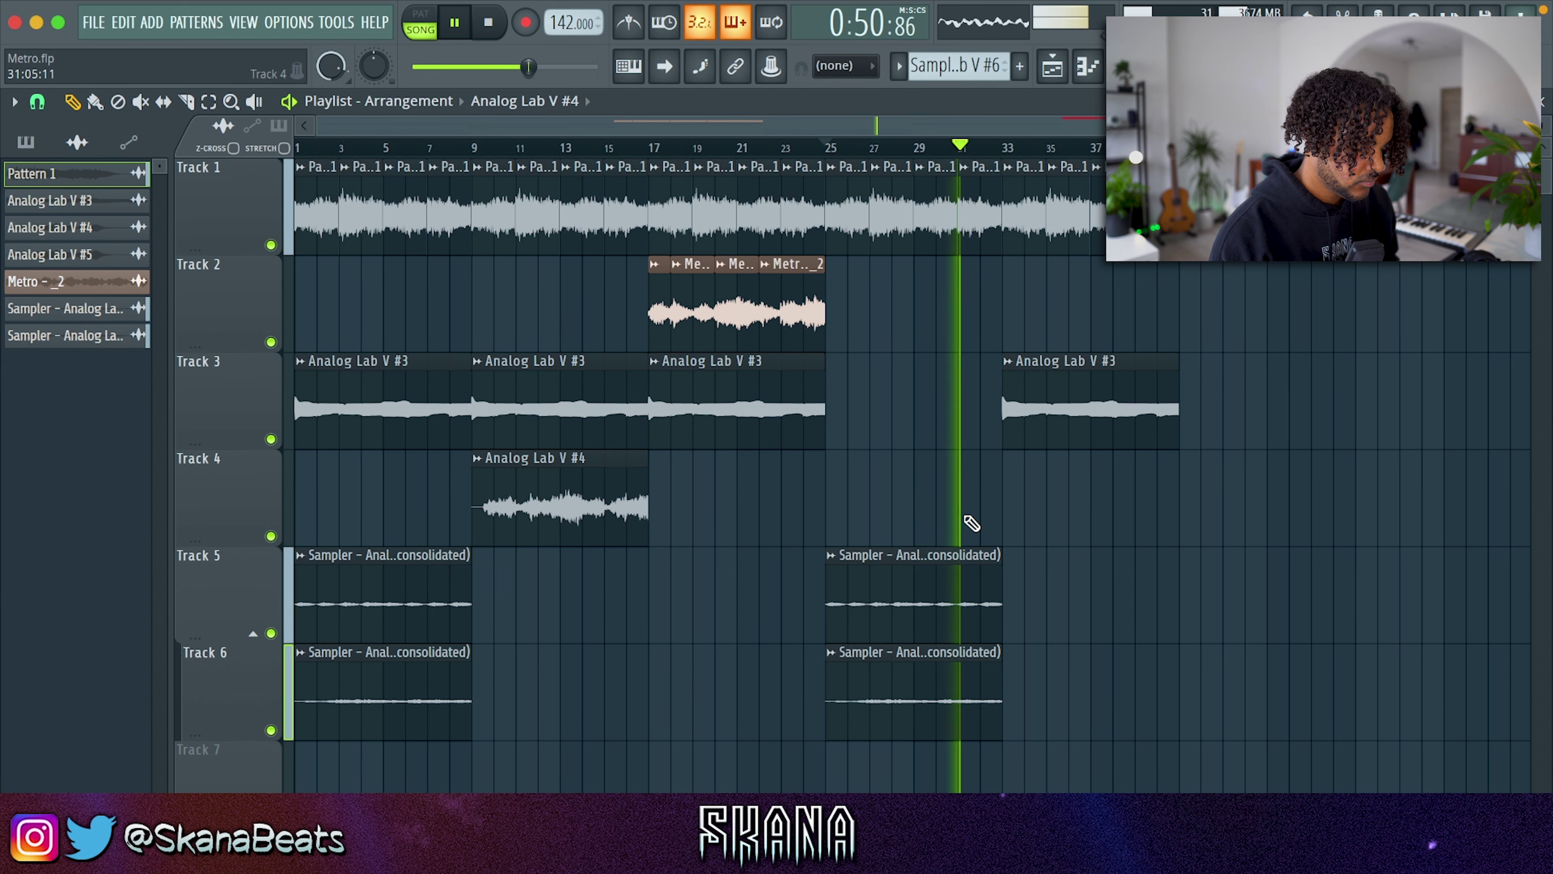
- Place another Analog Lab V #3 clip on Track 3 at bar 49
{"action": "scroll", "coordinate": [842, 651], "scroll_direction": "up", "scroll_amount": 6}
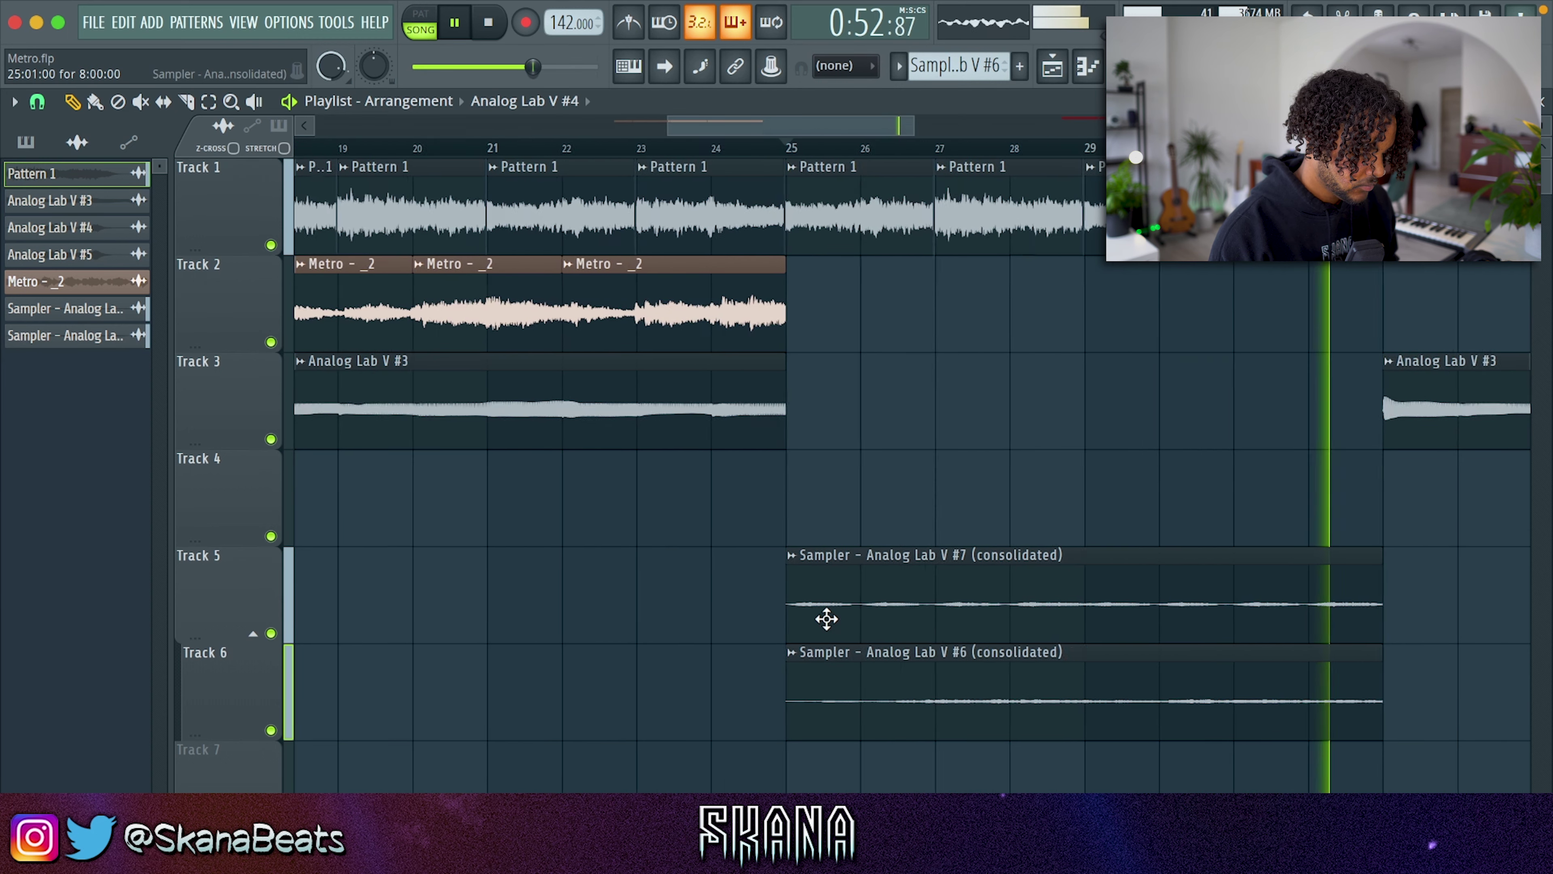
{"action": "scroll", "coordinate": [958, 474], "scroll_direction": "down", "scroll_amount": 8}
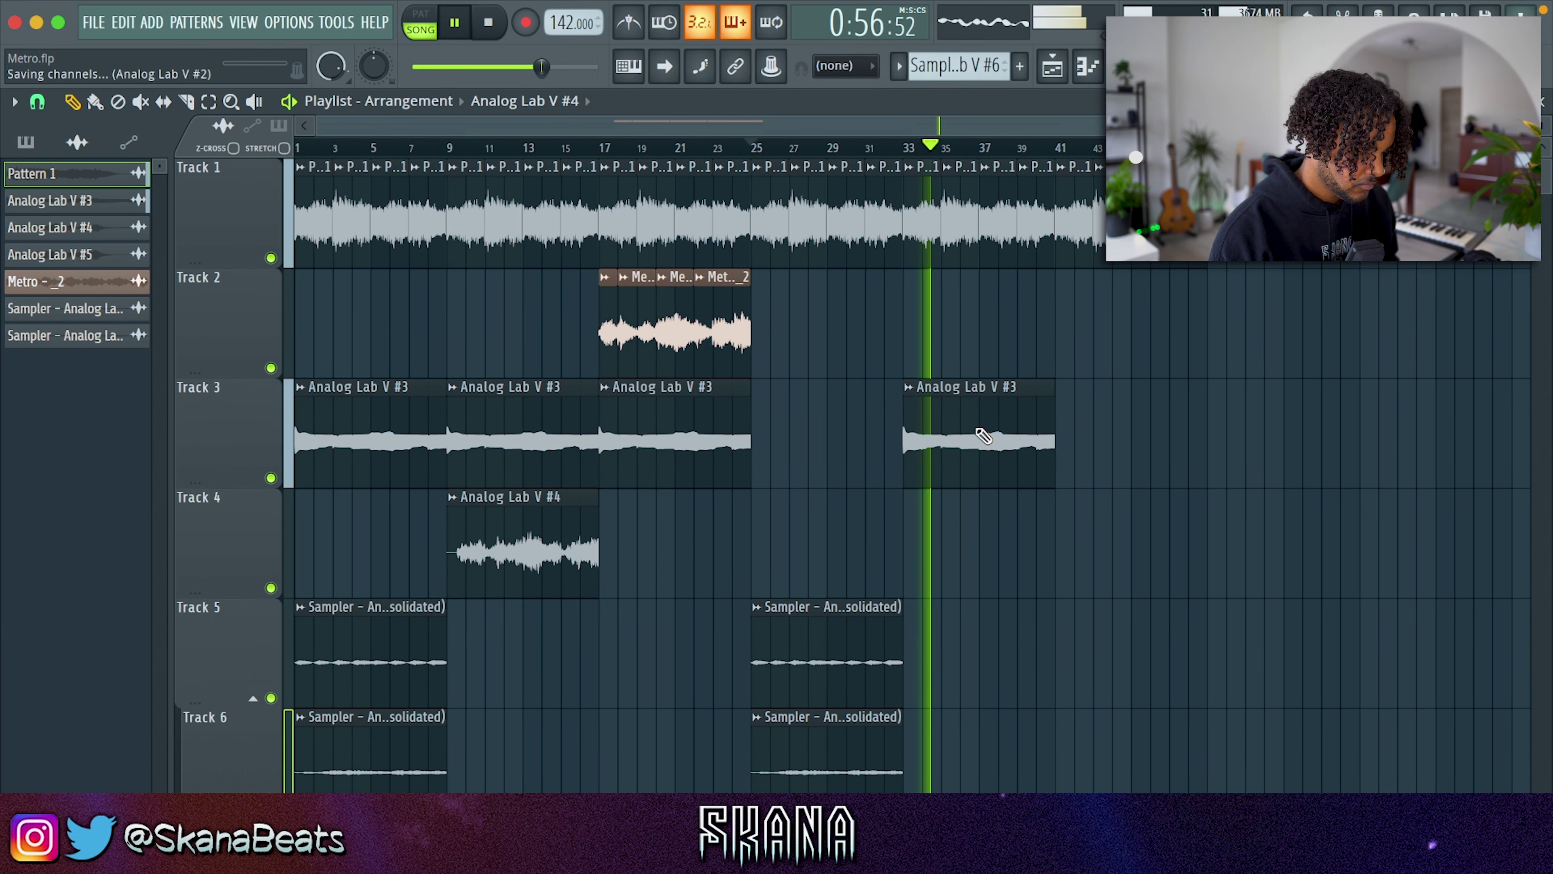
{"action": "left_click", "coordinate": [1197, 440]}
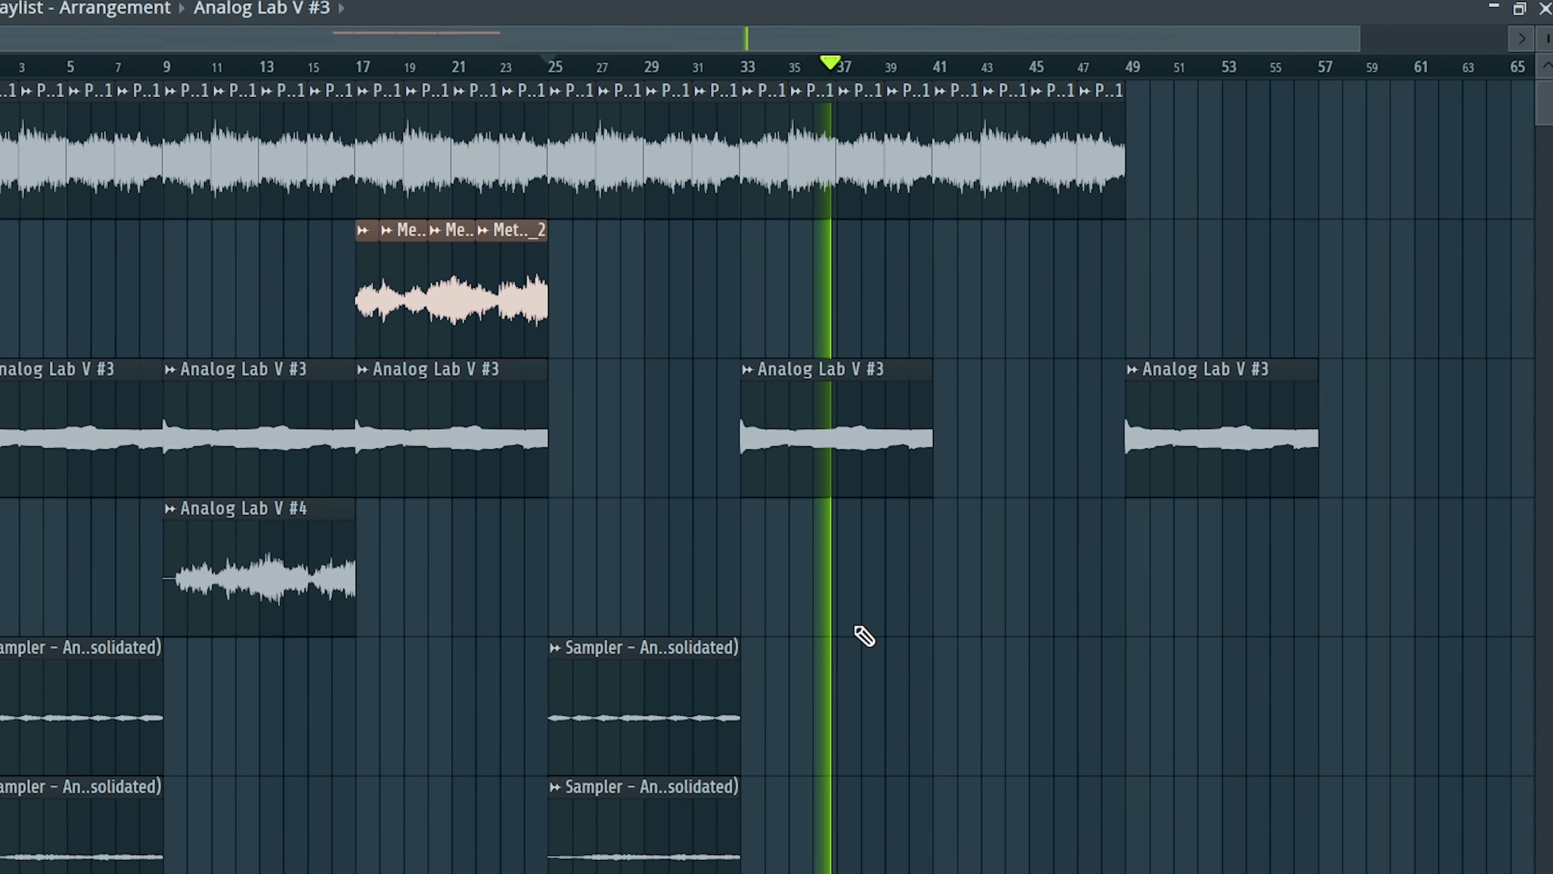
- Place the consolidated Analog Lab V #7 clip on Track 5 at bar 57 and the #6 clip on Track 6 at bar 65
{"action": "left_click", "coordinate": [679, 687]}
{"action": "left_click", "coordinate": [1321, 711]}
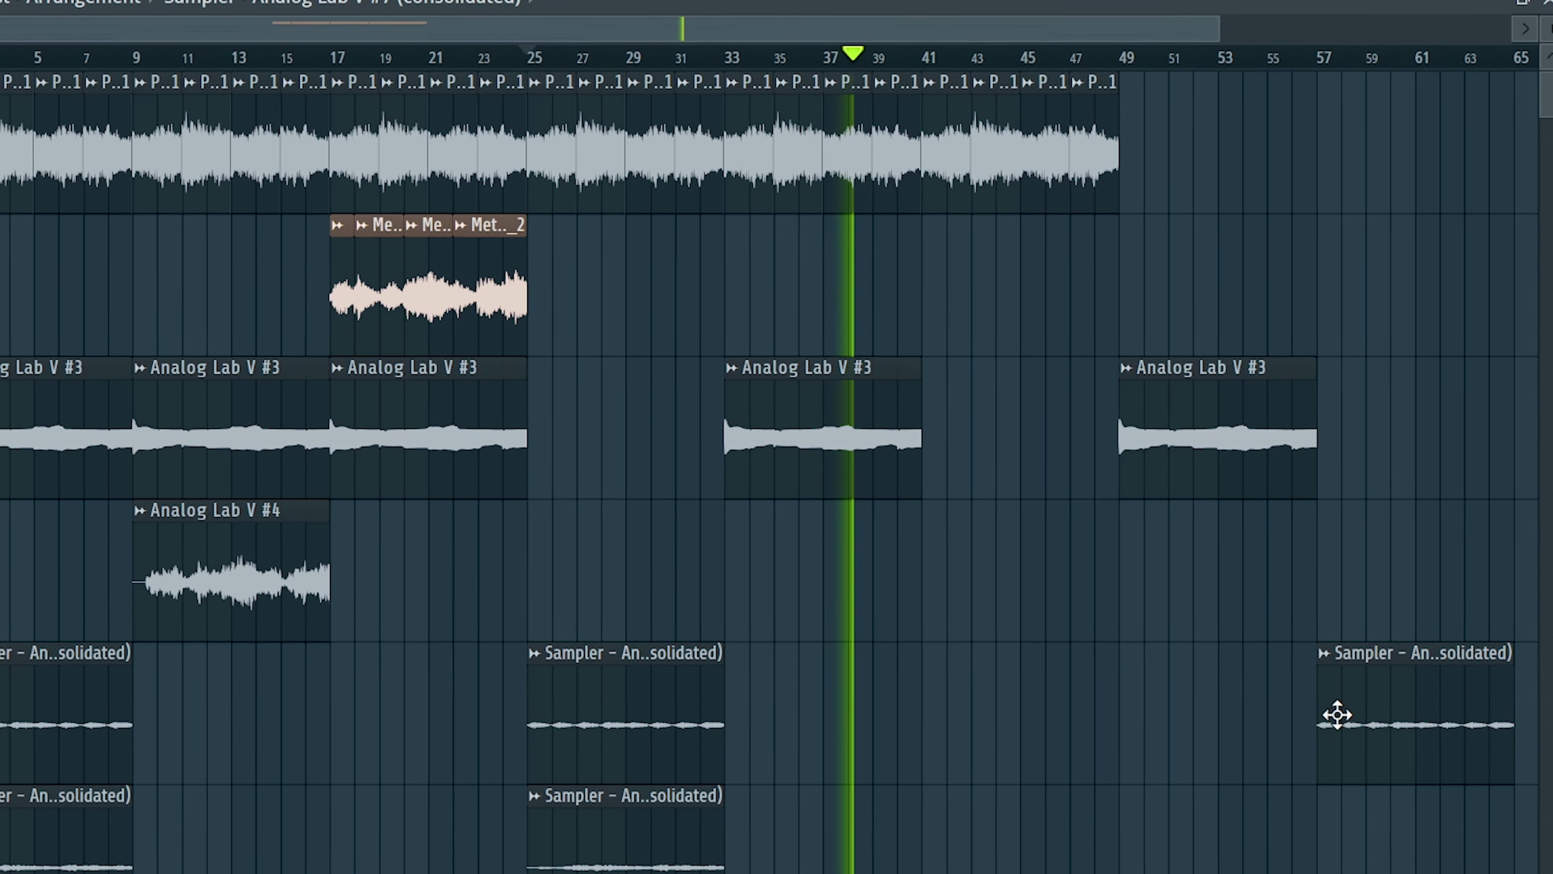
{"action": "scroll", "coordinate": [1289, 736], "scroll_direction": "down", "scroll_amount": 3}
{"action": "left_click", "coordinate": [471, 826]}
{"action": "left_click_drag", "start_coordinate": [1073, 857], "coordinate": [1036, 860]}
- Copy the Metro - _2 clips on Track 2 to bar 73 and the Analog Lab V #4 clip on Track 4 to bar 81
{"action": "left_click_drag", "start_coordinate": [360, 300], "coordinate": [1245, 270]}
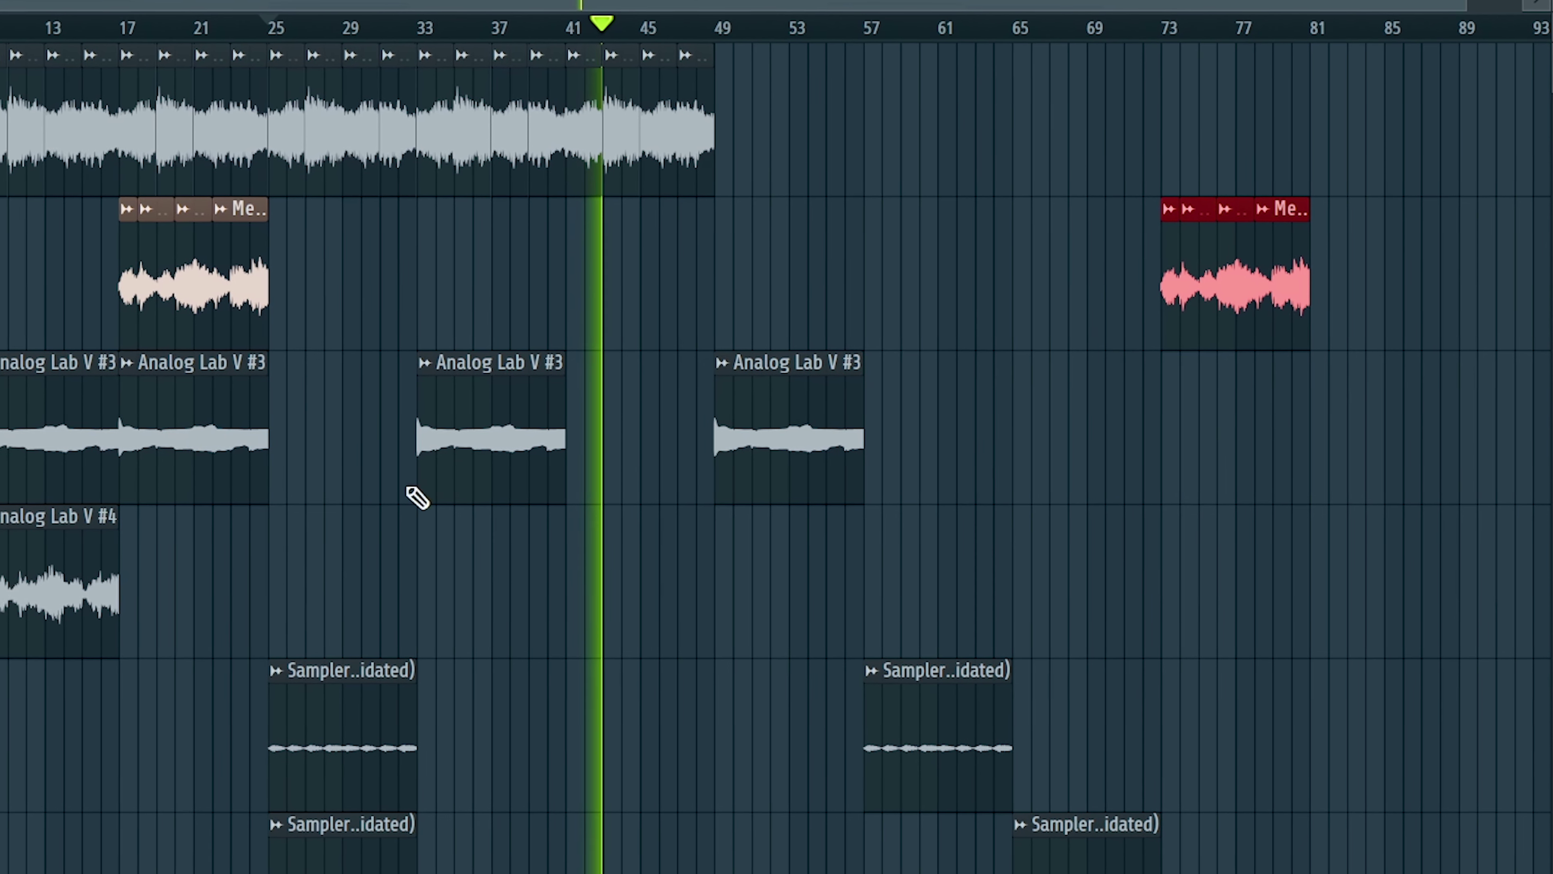
{"action": "left_click", "coordinate": [132, 579]}
{"action": "left_click_drag", "start_coordinate": [20, 555], "coordinate": [1361, 565]}
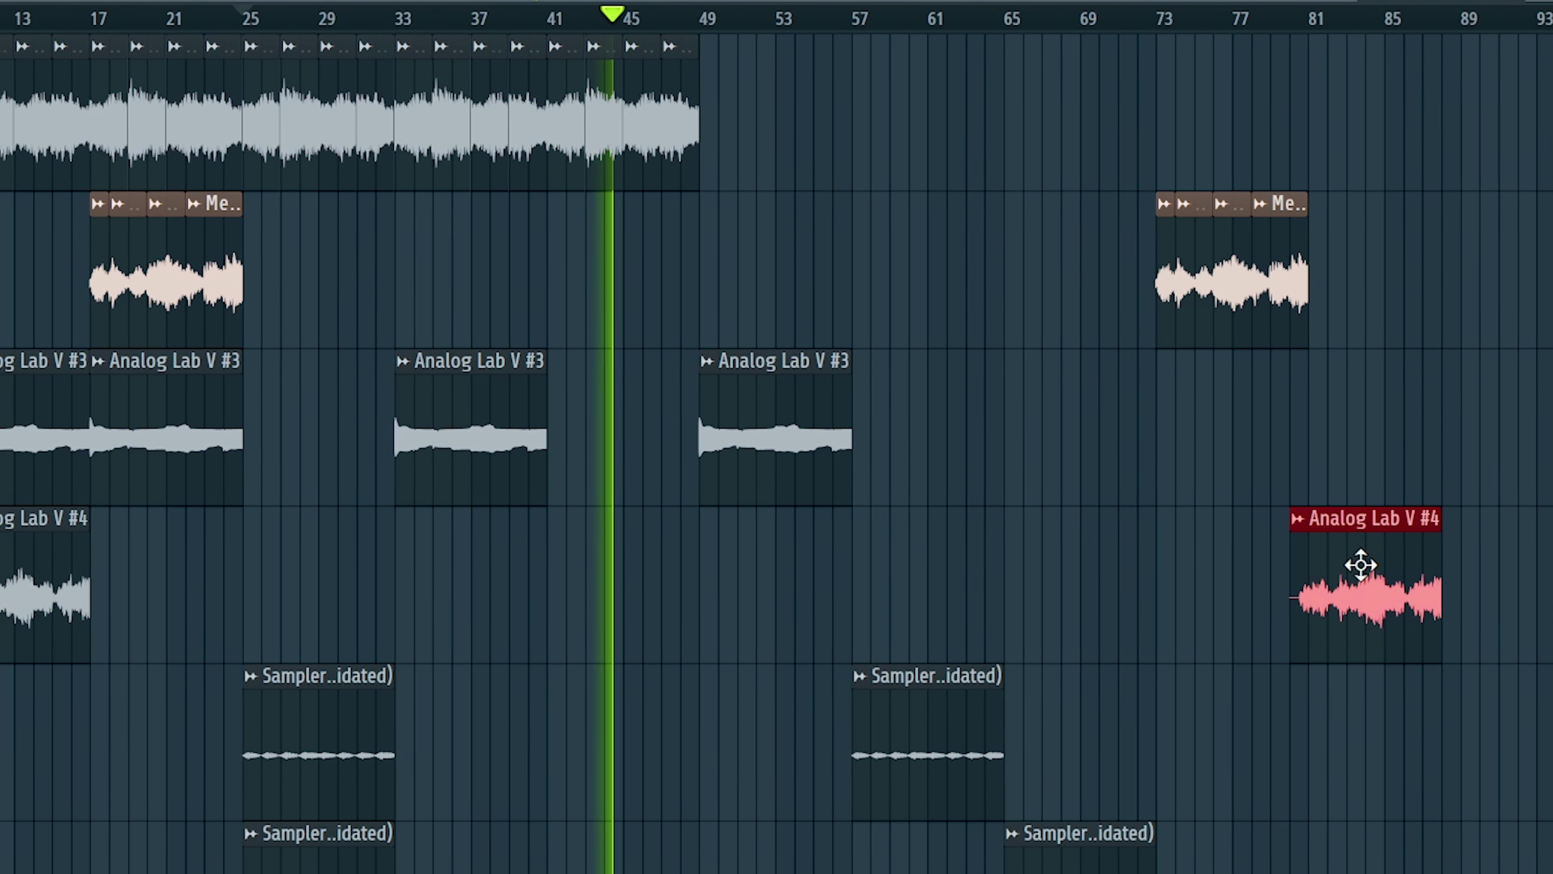
{"action": "left_click_drag", "start_coordinate": [1342, 628], "coordinate": [1356, 635]}
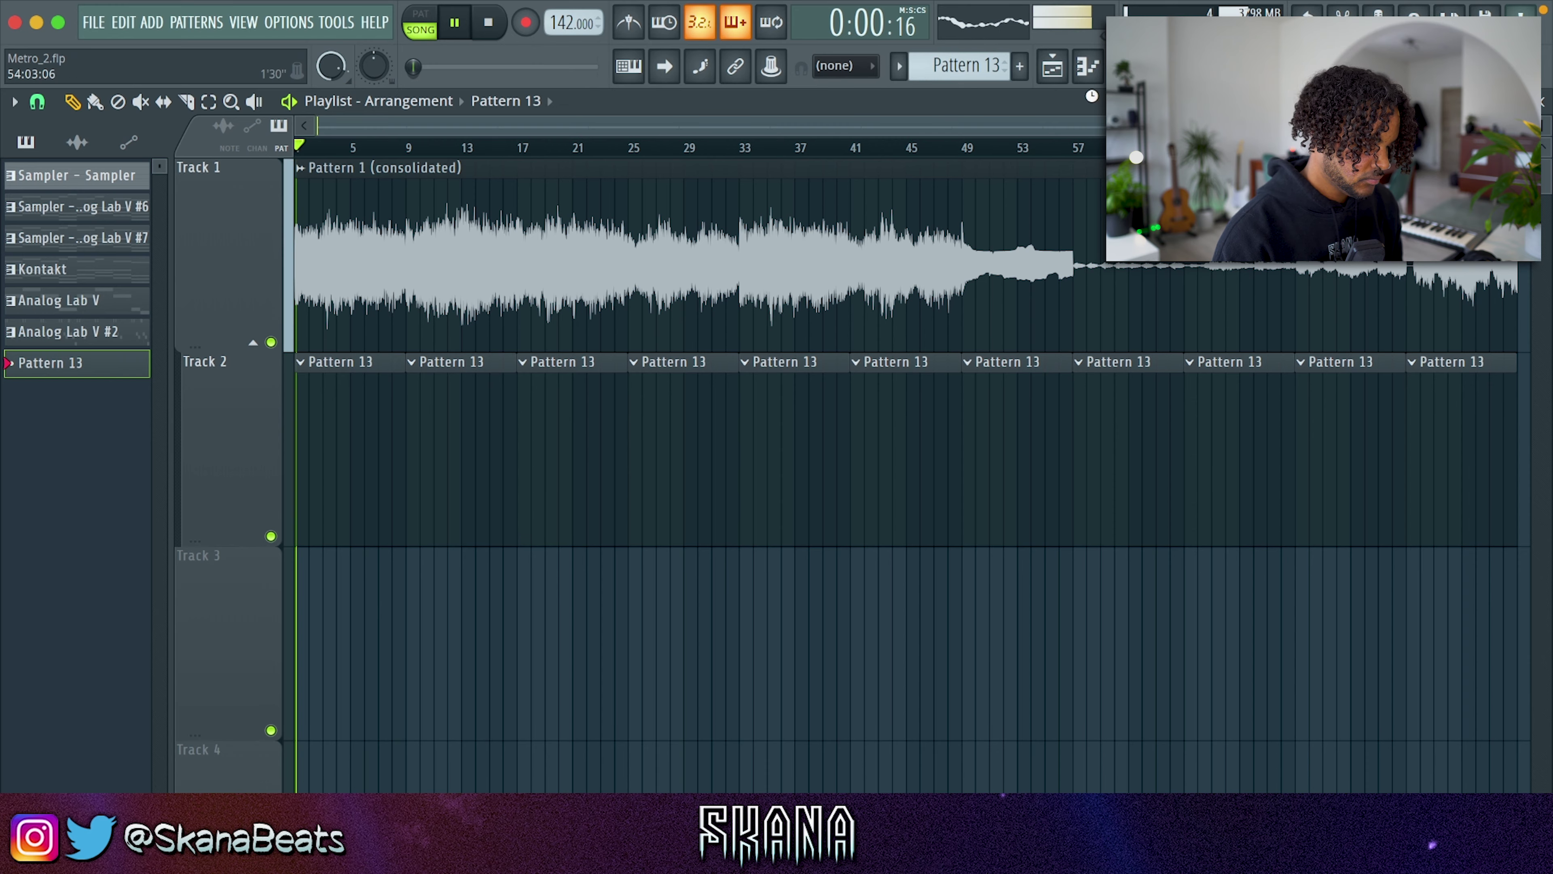
- Show the channel rack and open the Snares folder of the Skana Beats Space Essentials drumkit in the browser
{"action": "key", "text": "F6"}
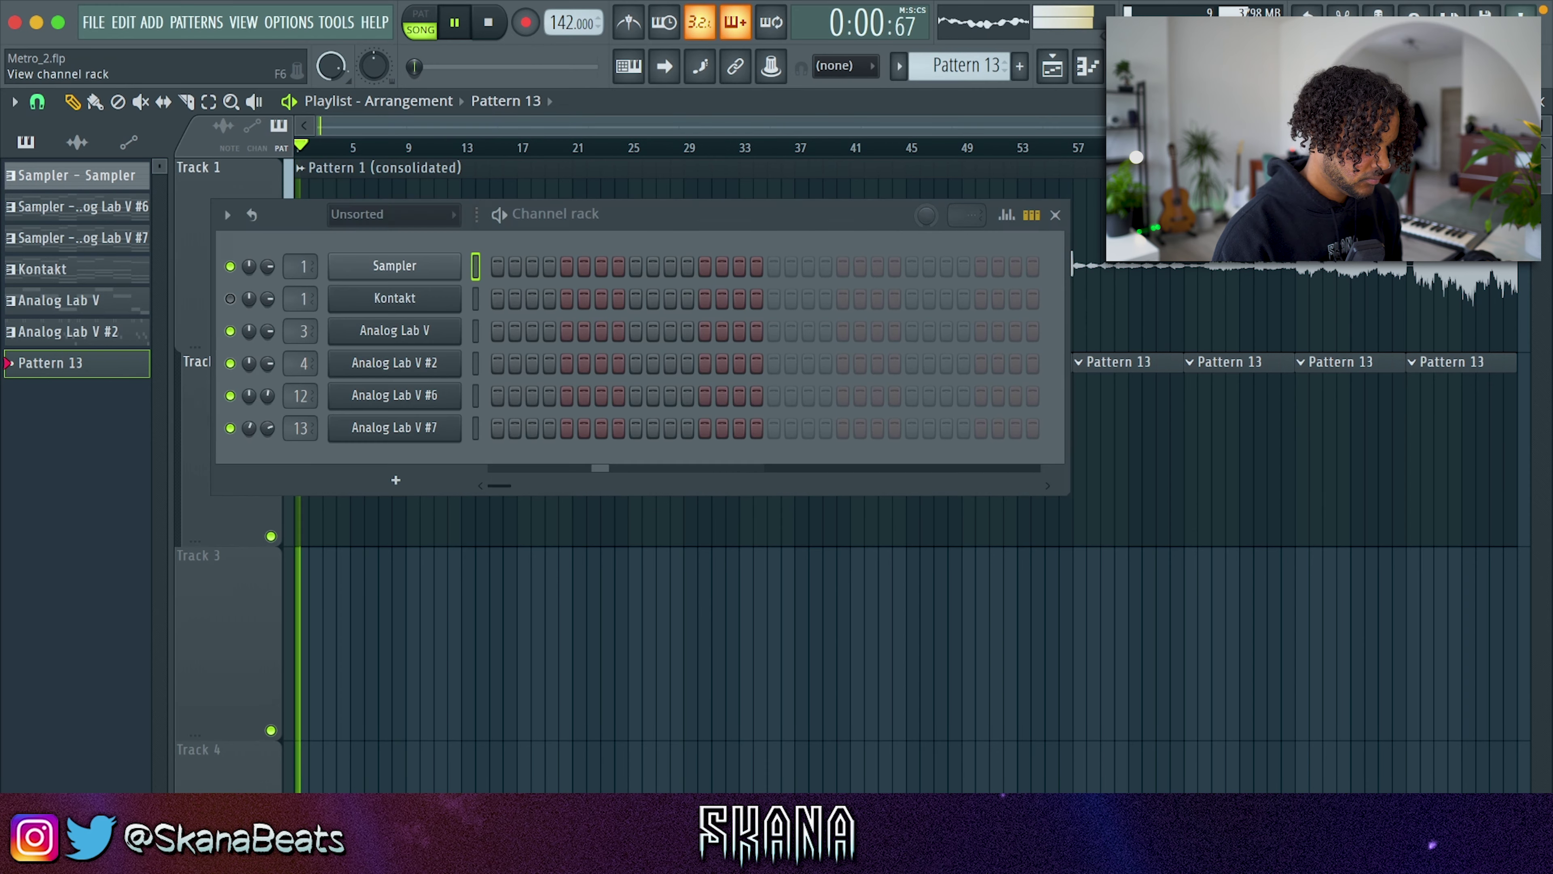
{"action": "left_click", "coordinate": [1194, 66]}
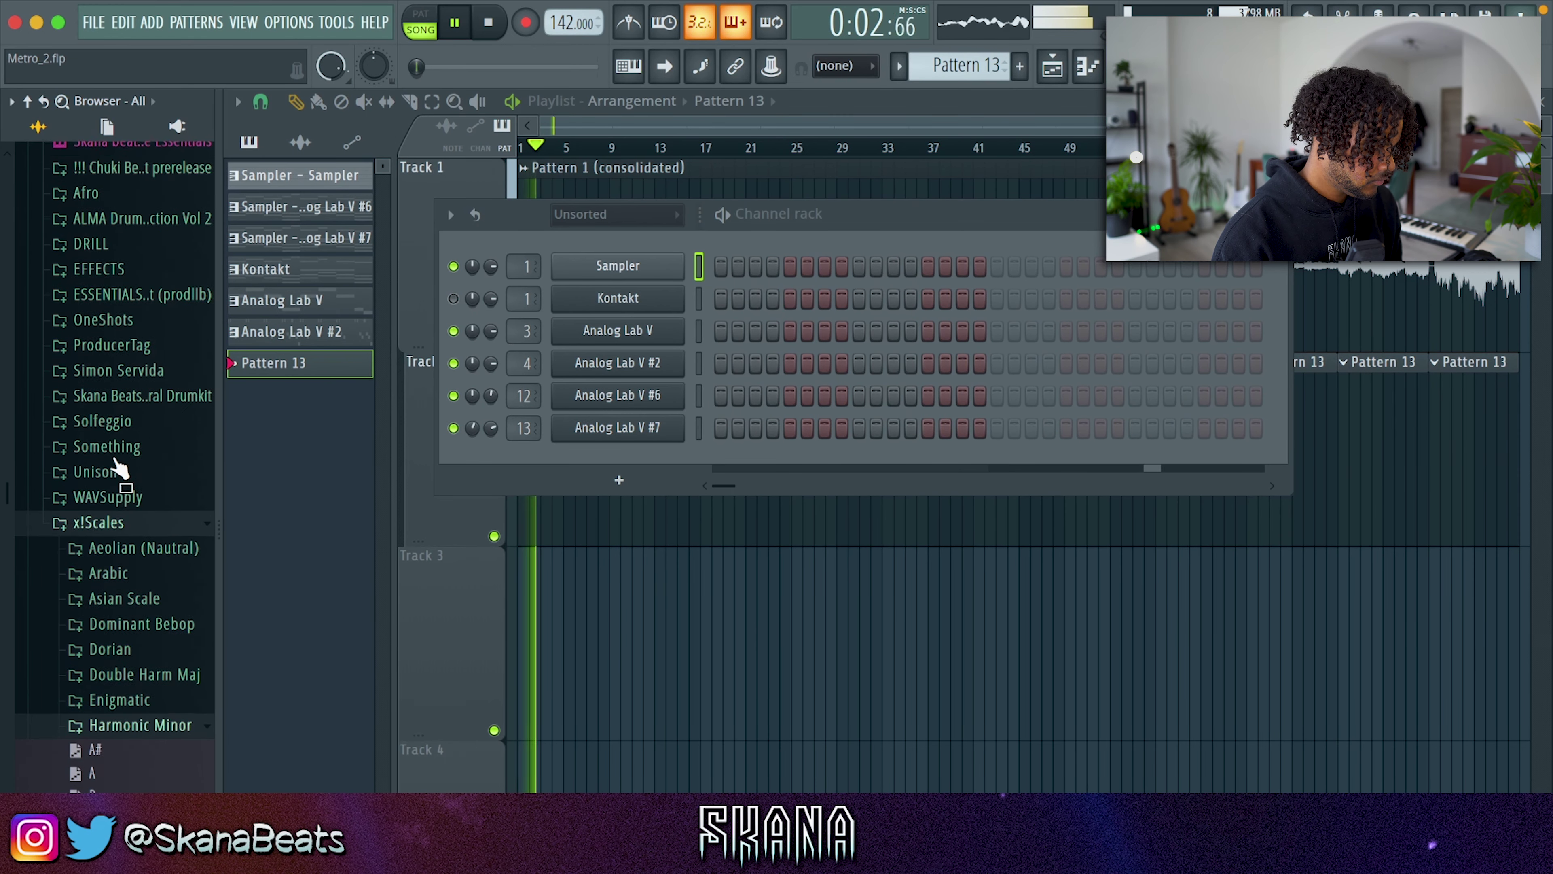
{"action": "scroll", "coordinate": [160, 335], "scroll_direction": "up", "scroll_amount": 3}
{"action": "left_click", "coordinate": [157, 245]}
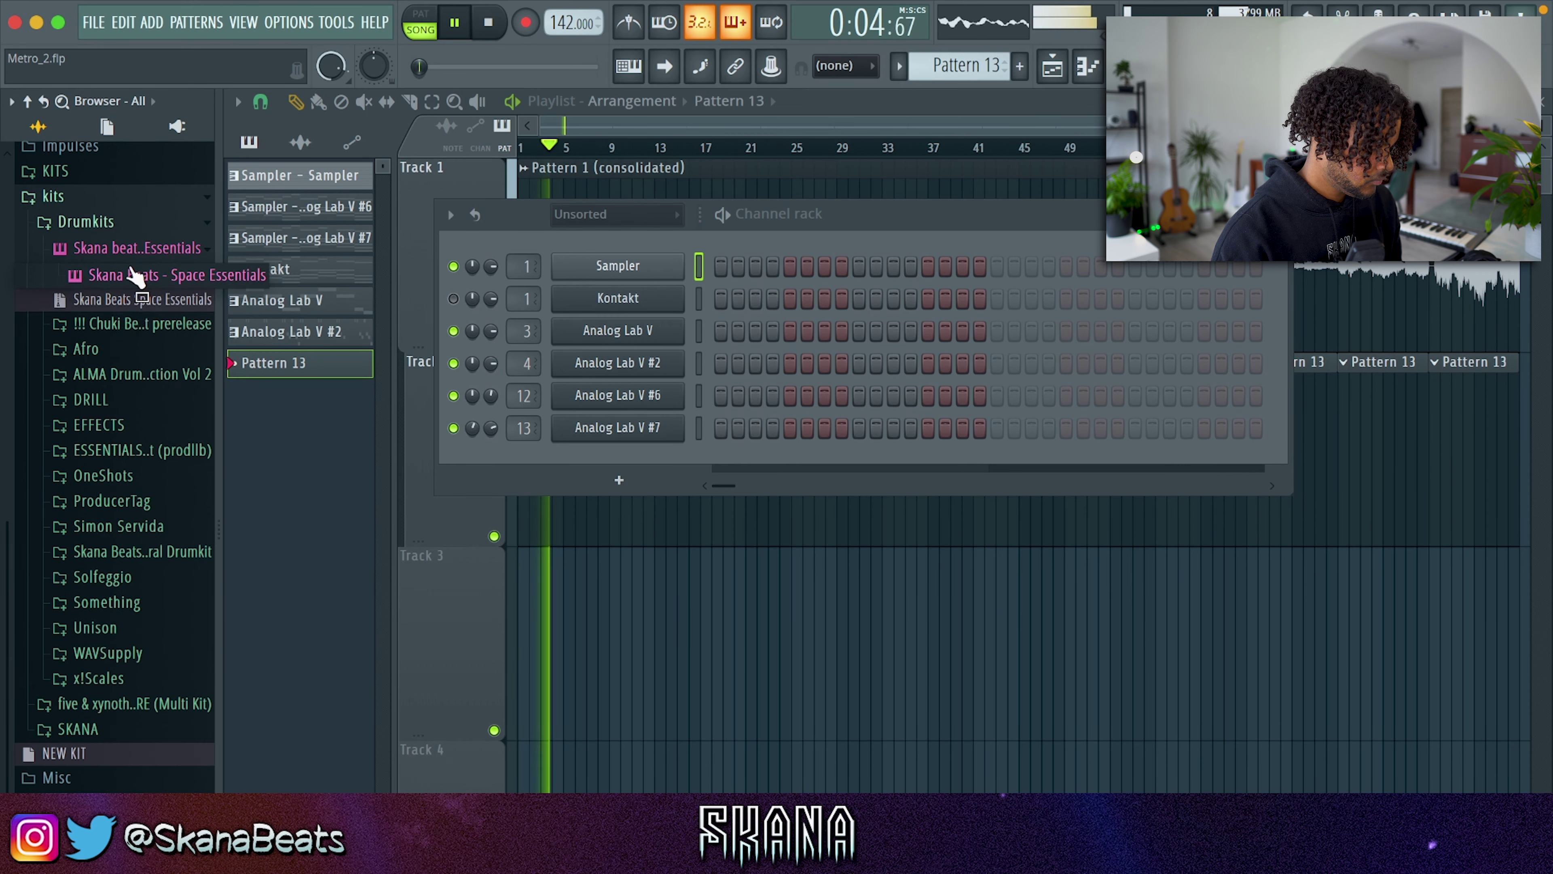
{"action": "left_click", "coordinate": [131, 272]}
{"action": "left_click", "coordinate": [149, 350]}
{"action": "left_click", "coordinate": [164, 329]}
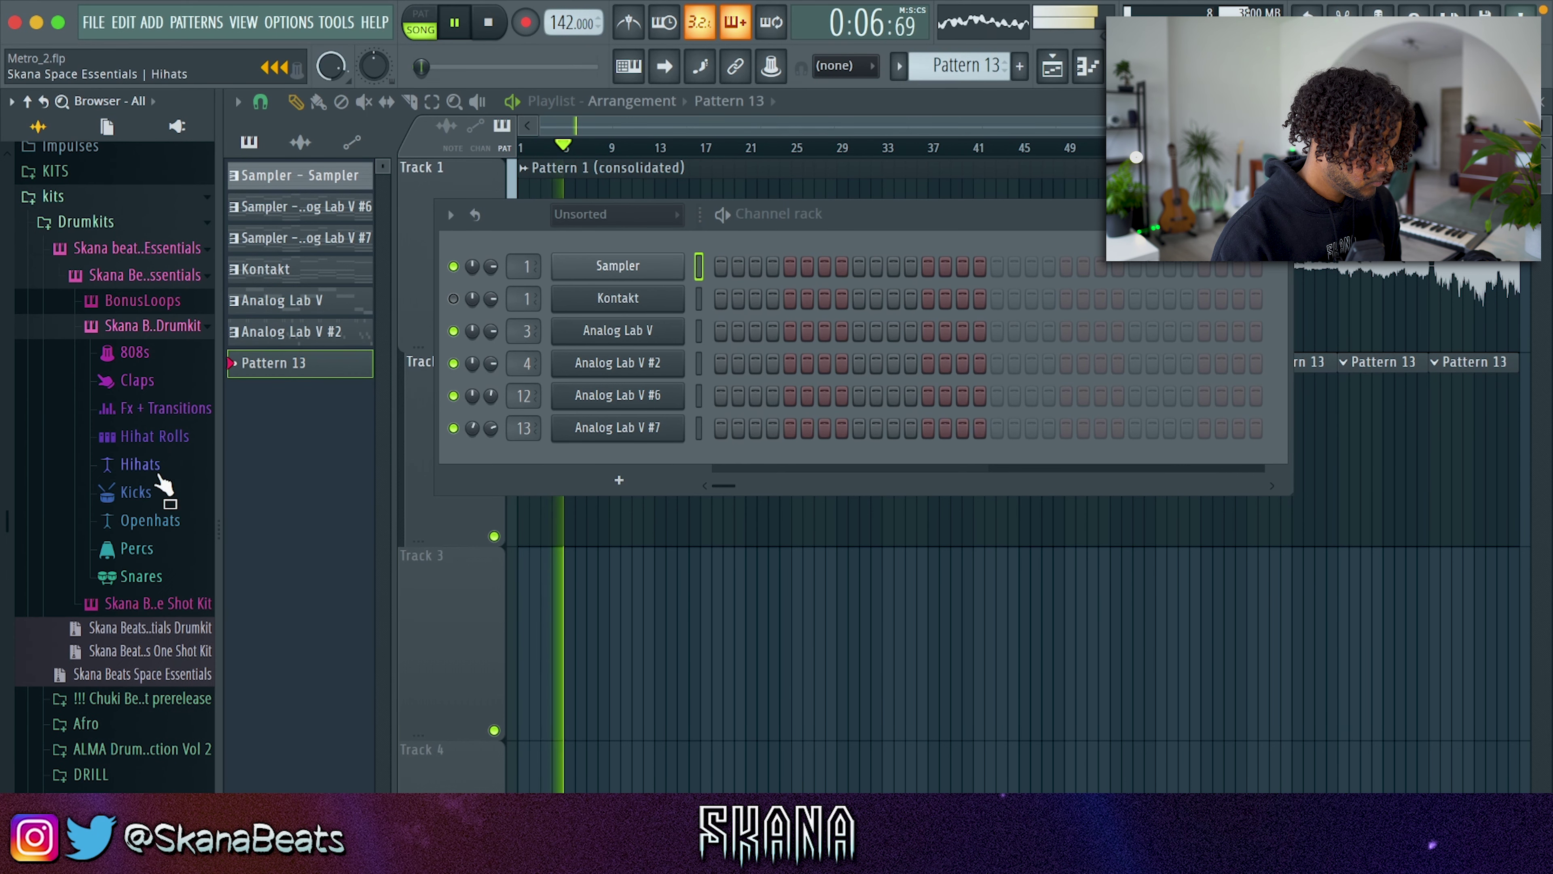
{"action": "left_click", "coordinate": [149, 578]}
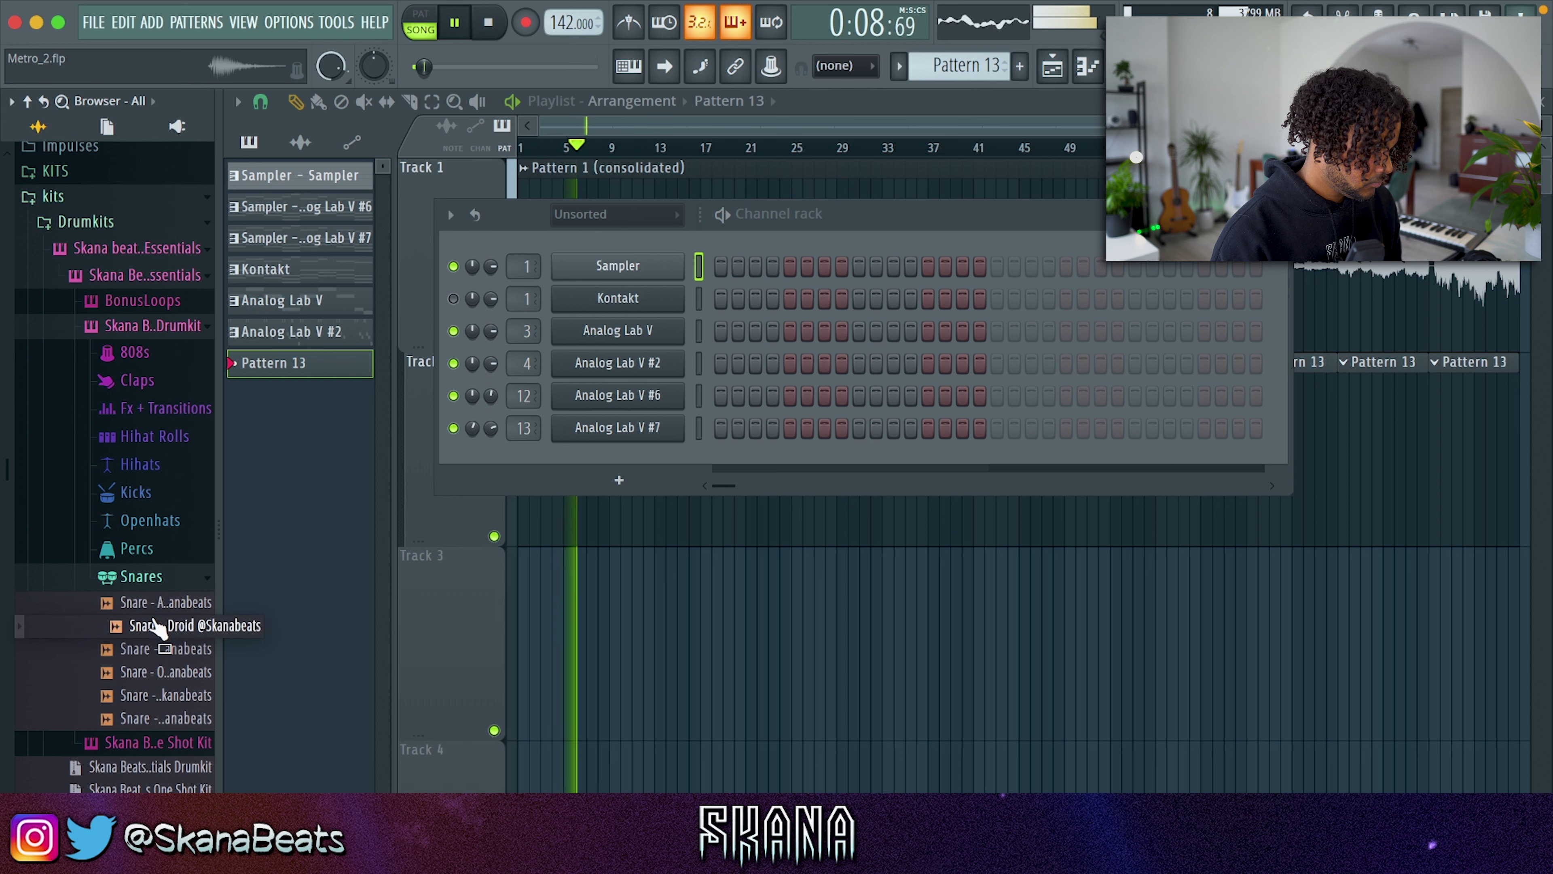
- Add the Snare - Rim sample as a new channel and place a C5 hit on beat 3 of each bar
{"action": "left_click_drag", "start_coordinate": [549, 511], "coordinate": [544, 487]}
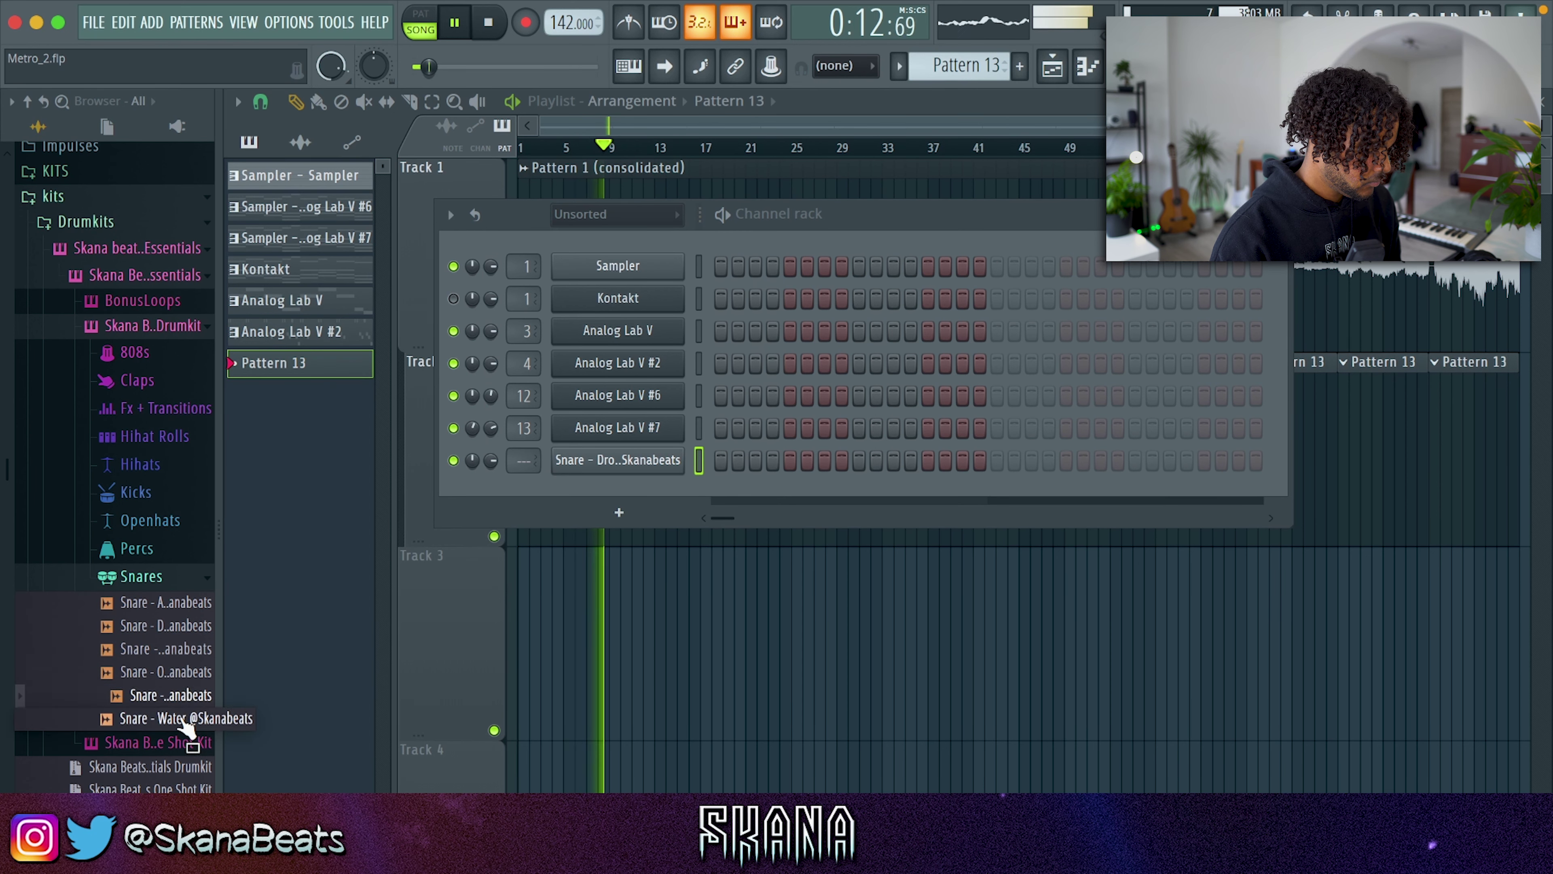
{"action": "left_click_drag", "start_coordinate": [596, 481], "coordinate": [600, 471]}
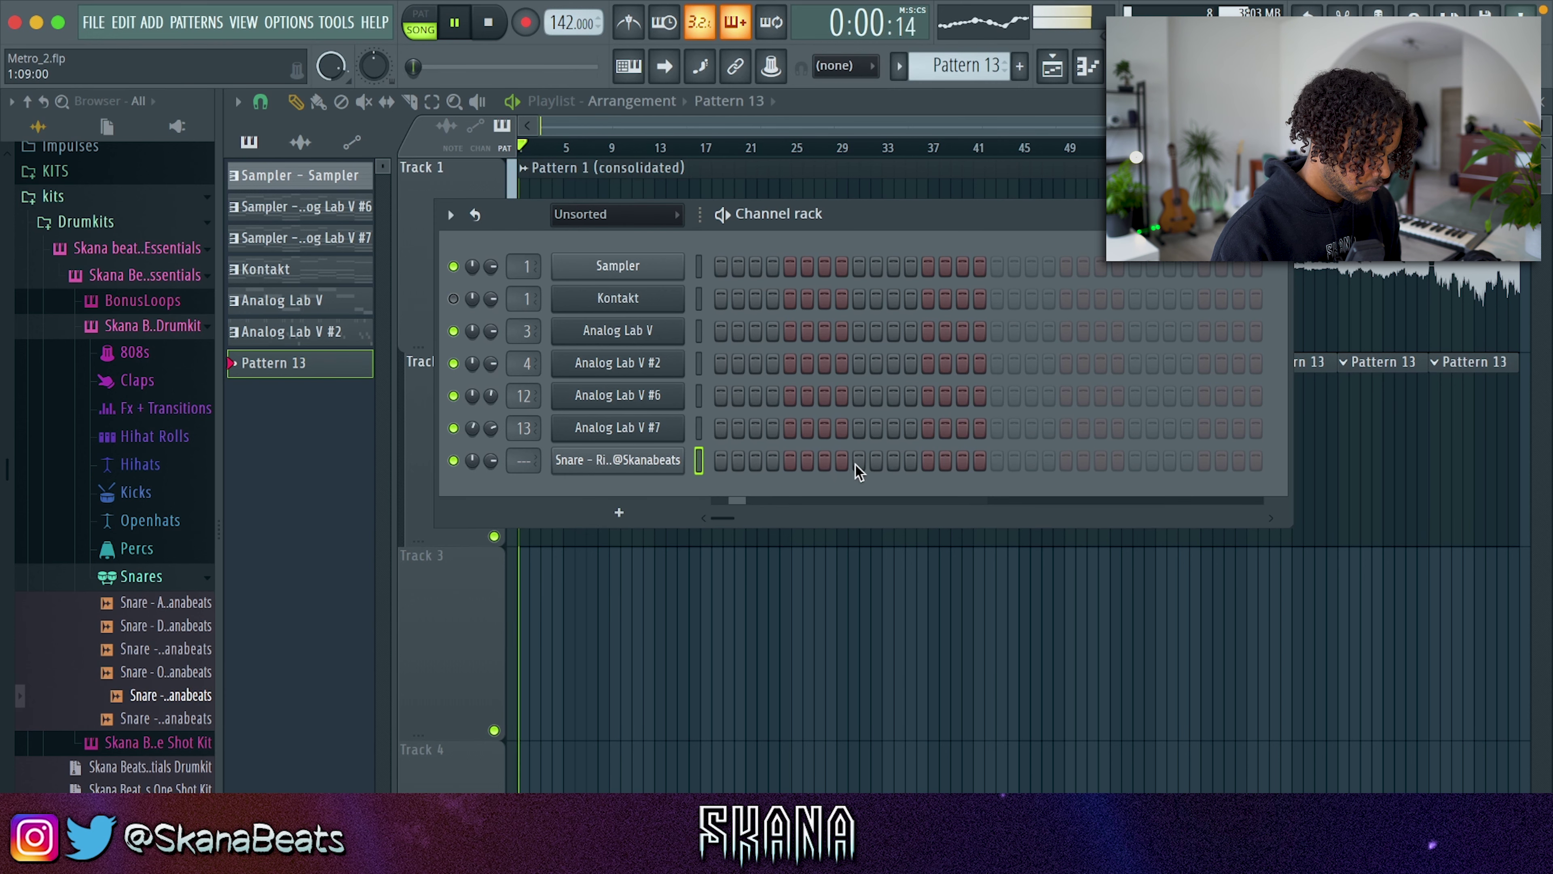
{"action": "right_click", "coordinate": [697, 459]}
{"action": "left_click", "coordinate": [721, 454]}
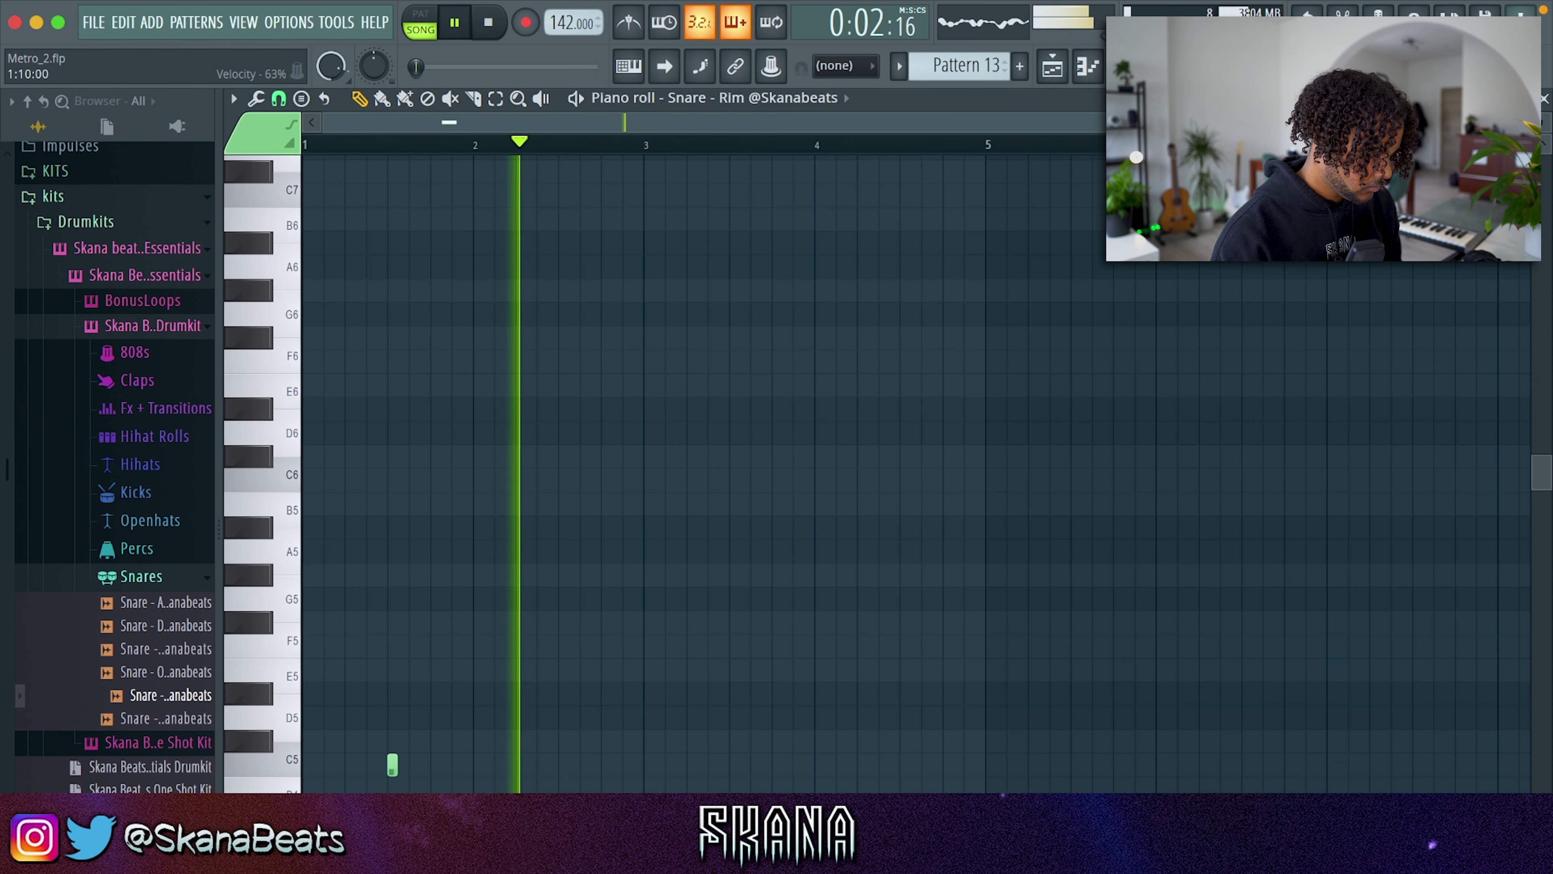
{"action": "left_click_drag", "start_coordinate": [477, 144], "coordinate": [303, 145]}
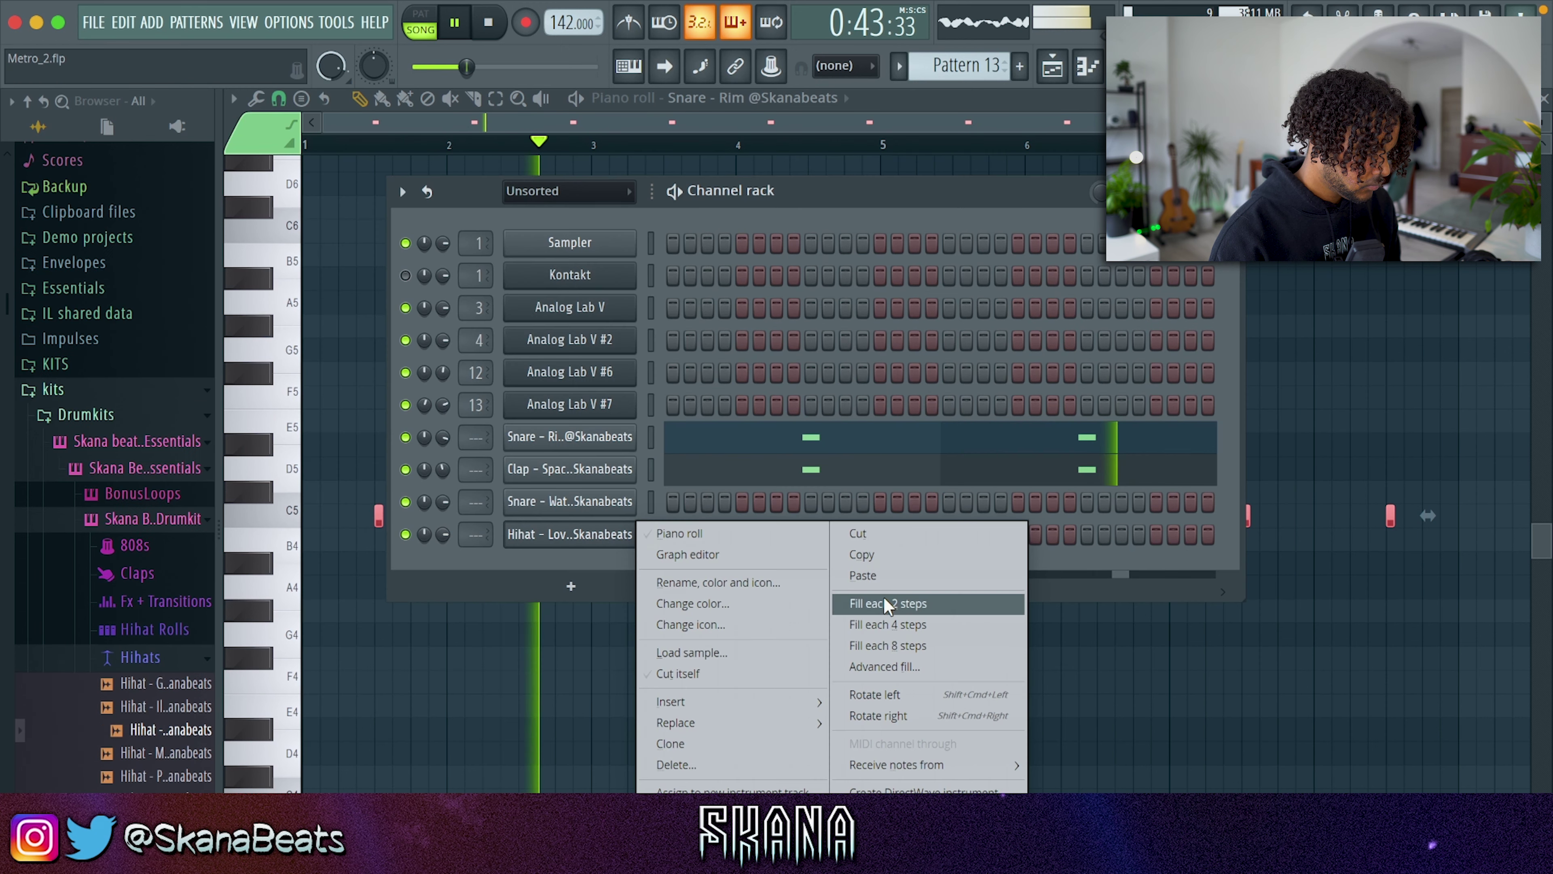
- Fill every 2 steps on the Hihat - Love channel, then add the Hihat - Skana sample and fill it every 2 steps too
{"action": "left_click", "coordinate": [880, 601]}
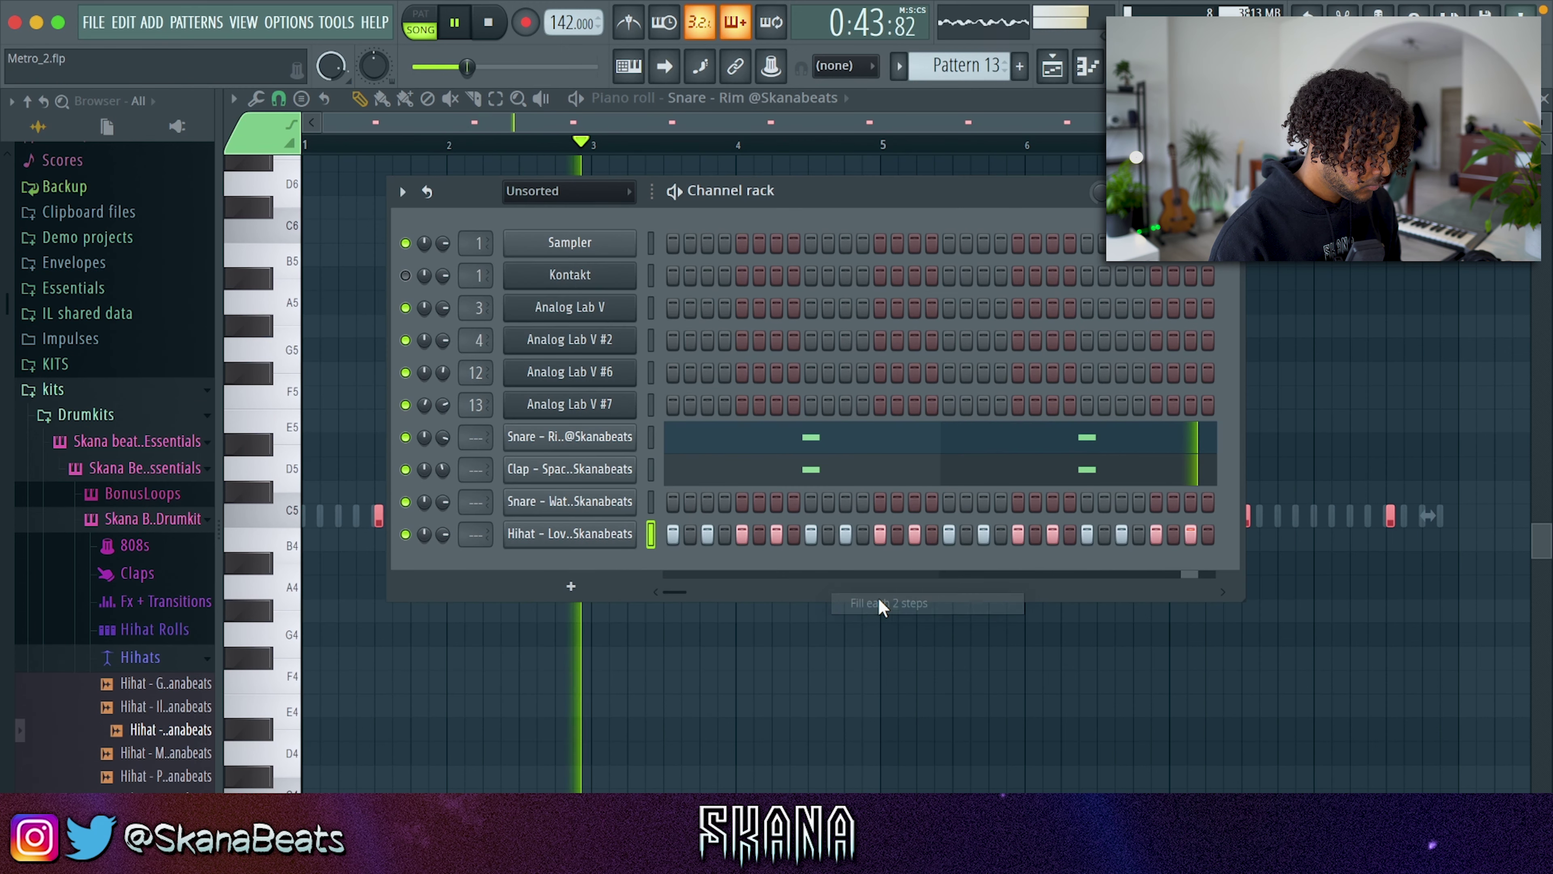
{"action": "left_click_drag", "start_coordinate": [162, 799], "coordinate": [506, 569]}
{"action": "right_click", "coordinate": [506, 568]}
{"action": "left_click", "coordinate": [853, 635]}
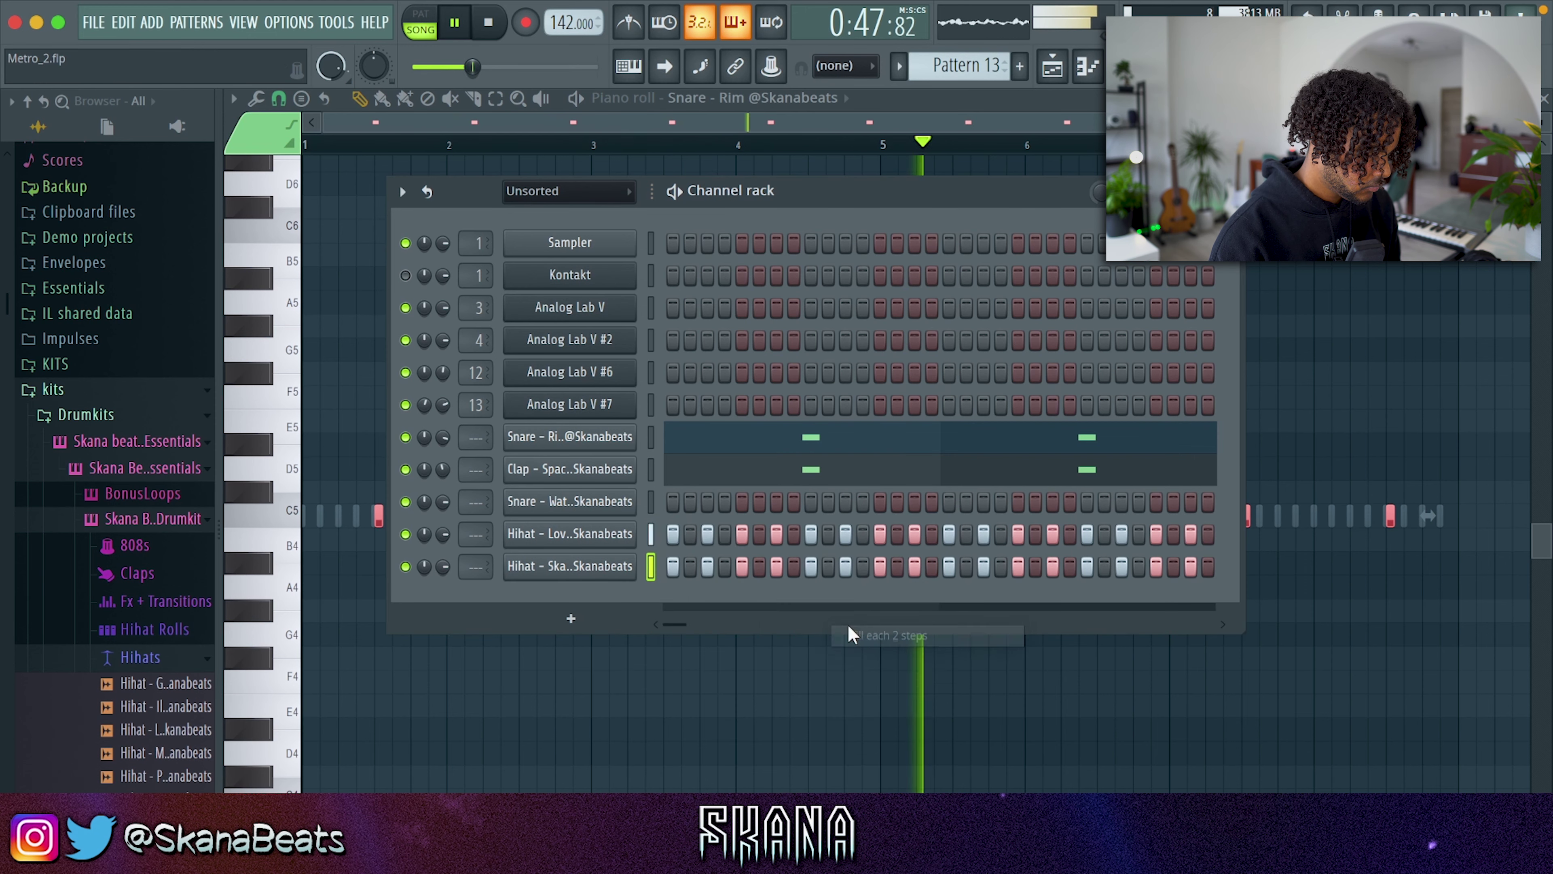
- In the Hihat - Love piano roll, place consecutive G#4 notes in the last quarter-plus of bar 8, up to the bar's end
{"action": "right_click", "coordinate": [652, 538]}
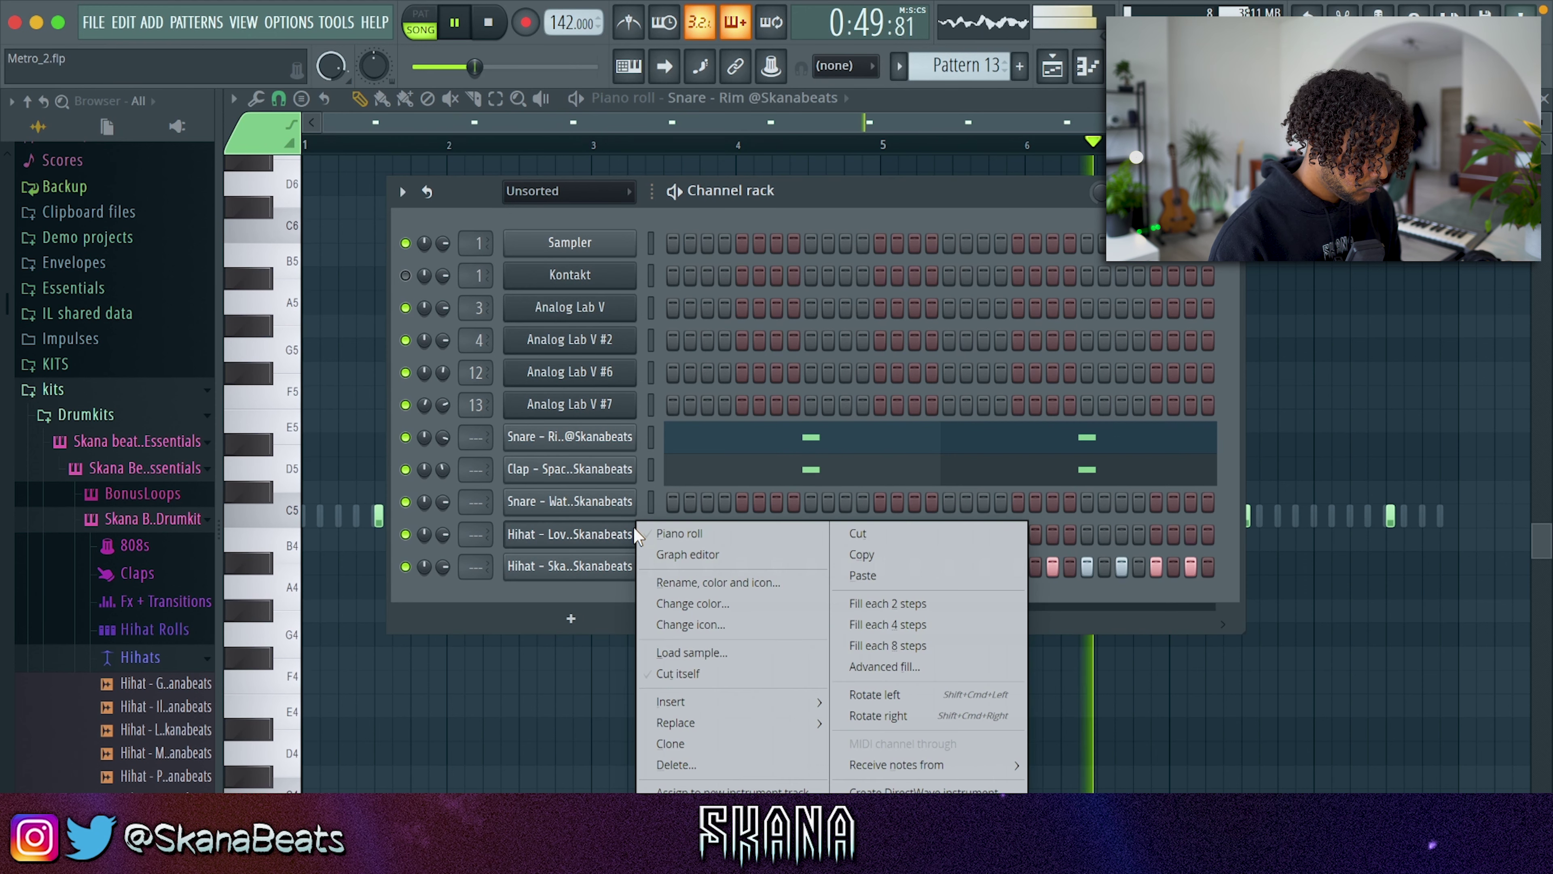
{"action": "left_click", "coordinate": [684, 530]}
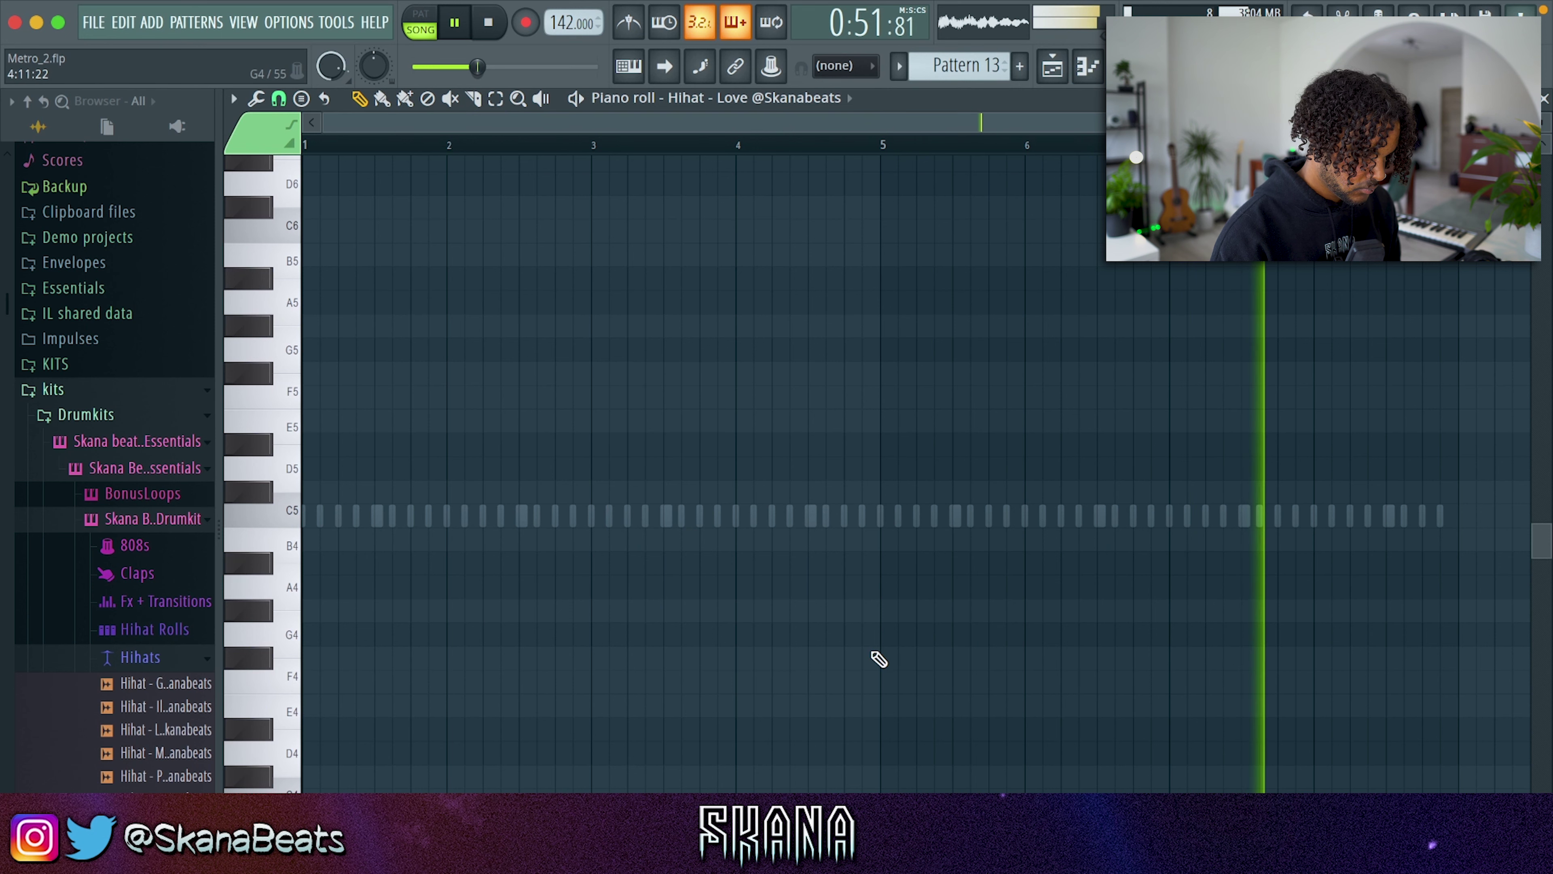
{"action": "left_click", "coordinate": [1393, 612]}
{"action": "left_click", "coordinate": [1420, 610]}
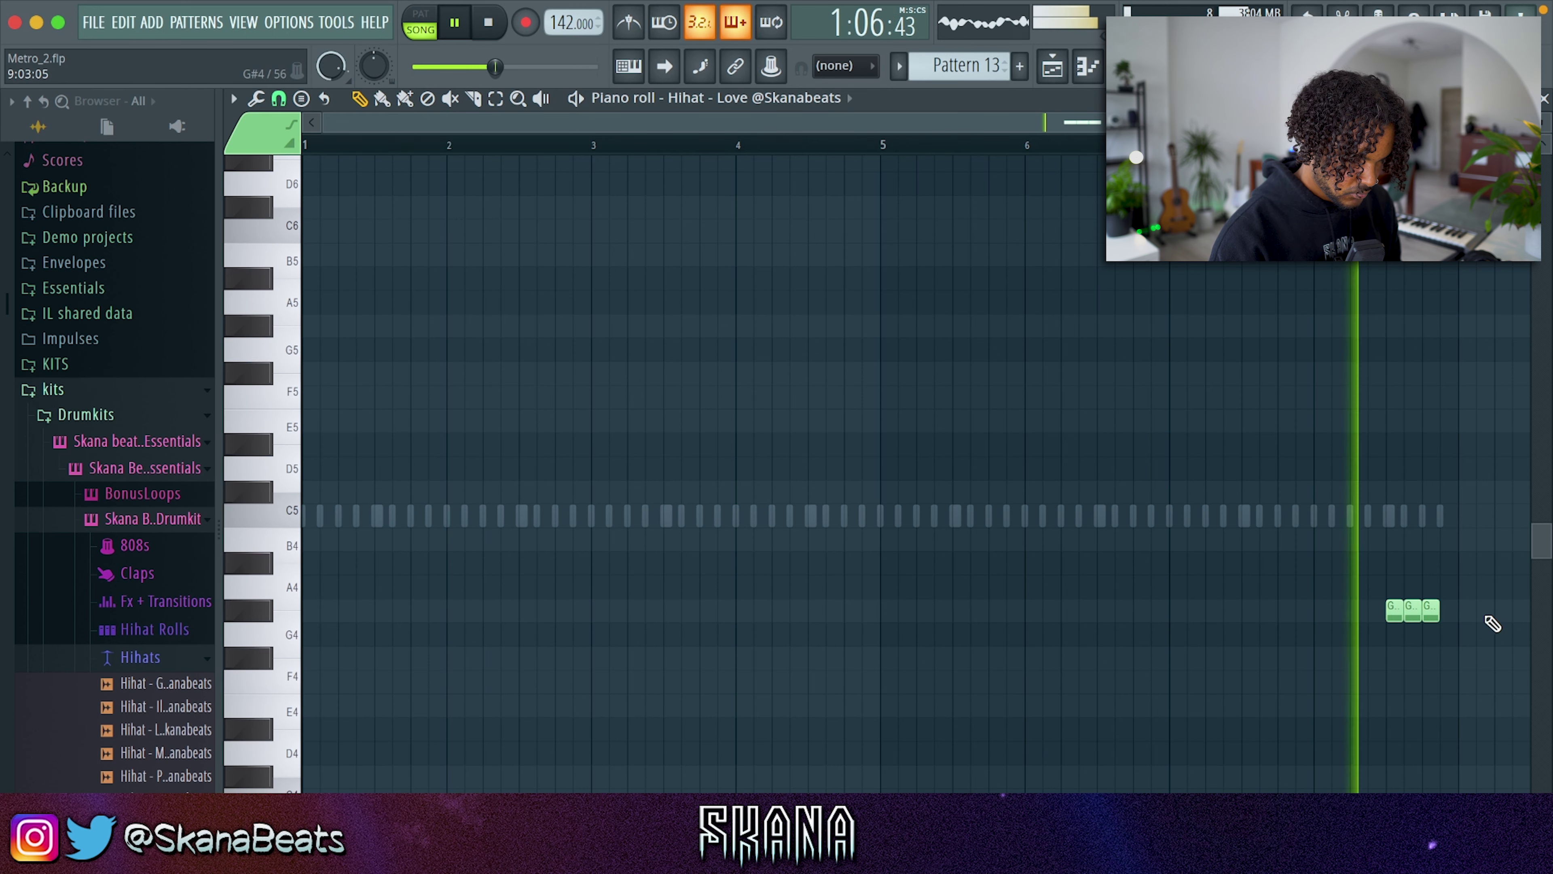
{"action": "left_click", "coordinate": [1449, 610]}
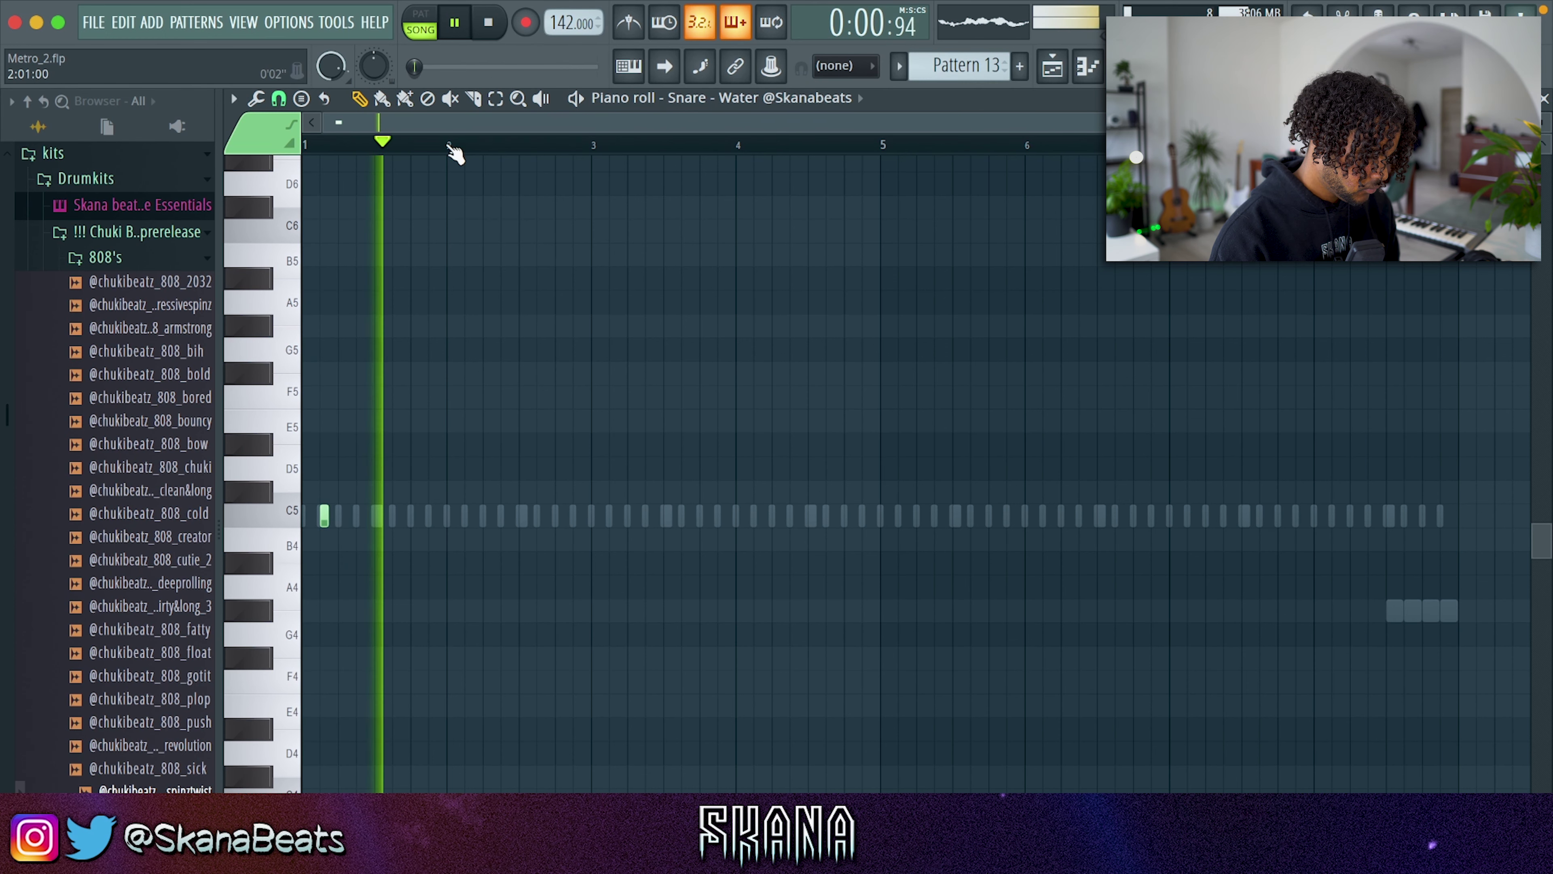
- Add C5 Snare - Water hits at 2:15 and 3:03, and duplicate the first four bars into bars 5 to 8
{"action": "left_click", "coordinate": [480, 515]}
{"action": "right_click", "coordinate": [468, 516]}
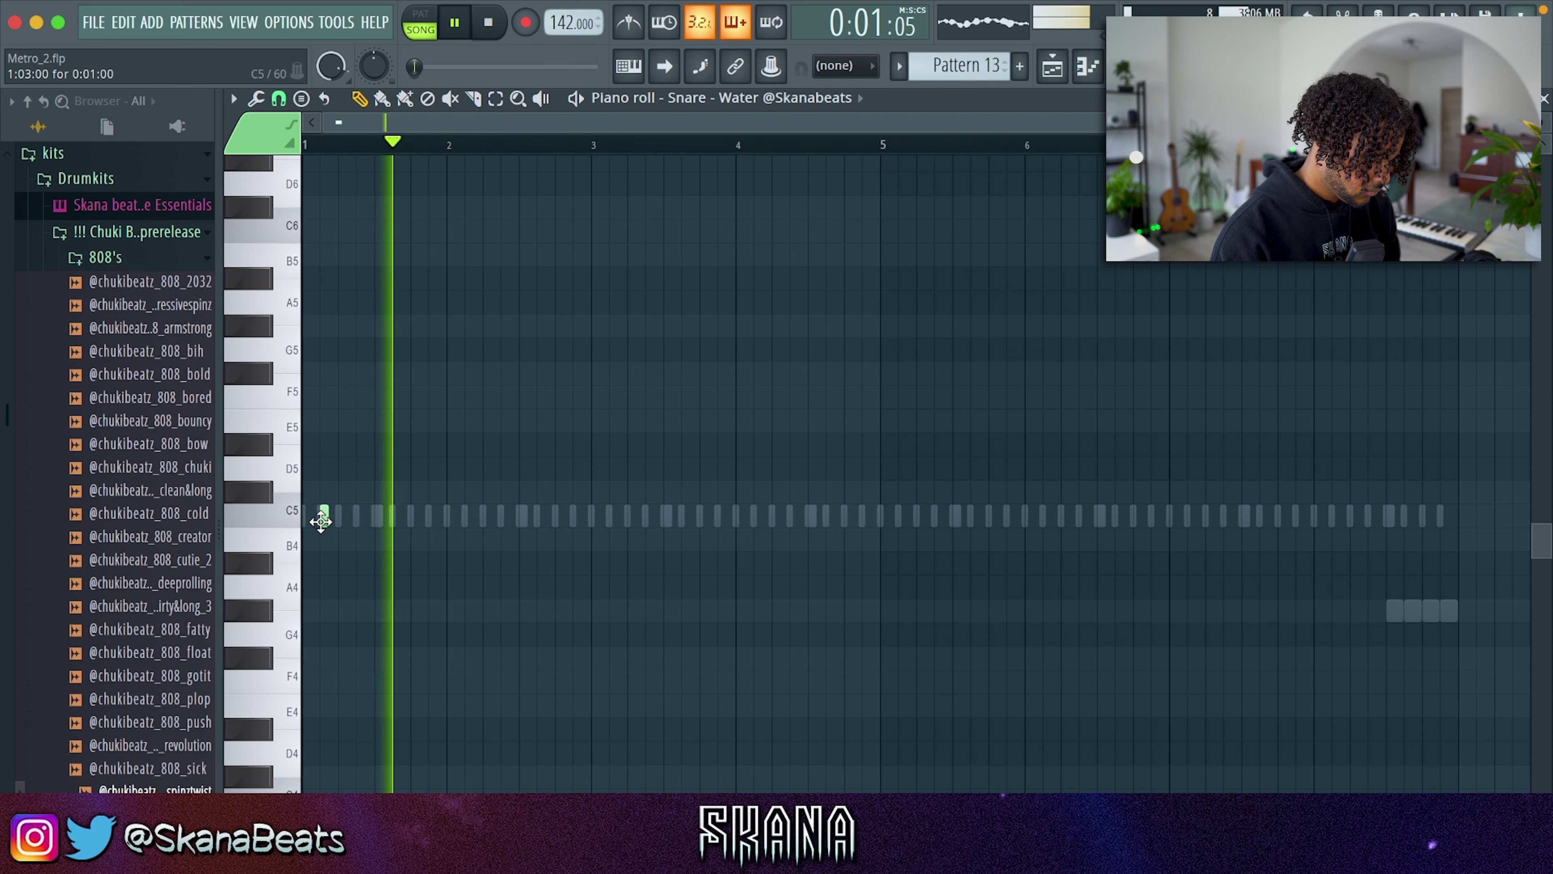
{"action": "double_click", "coordinate": [577, 515]}
{"action": "left_click", "coordinate": [890, 616]}
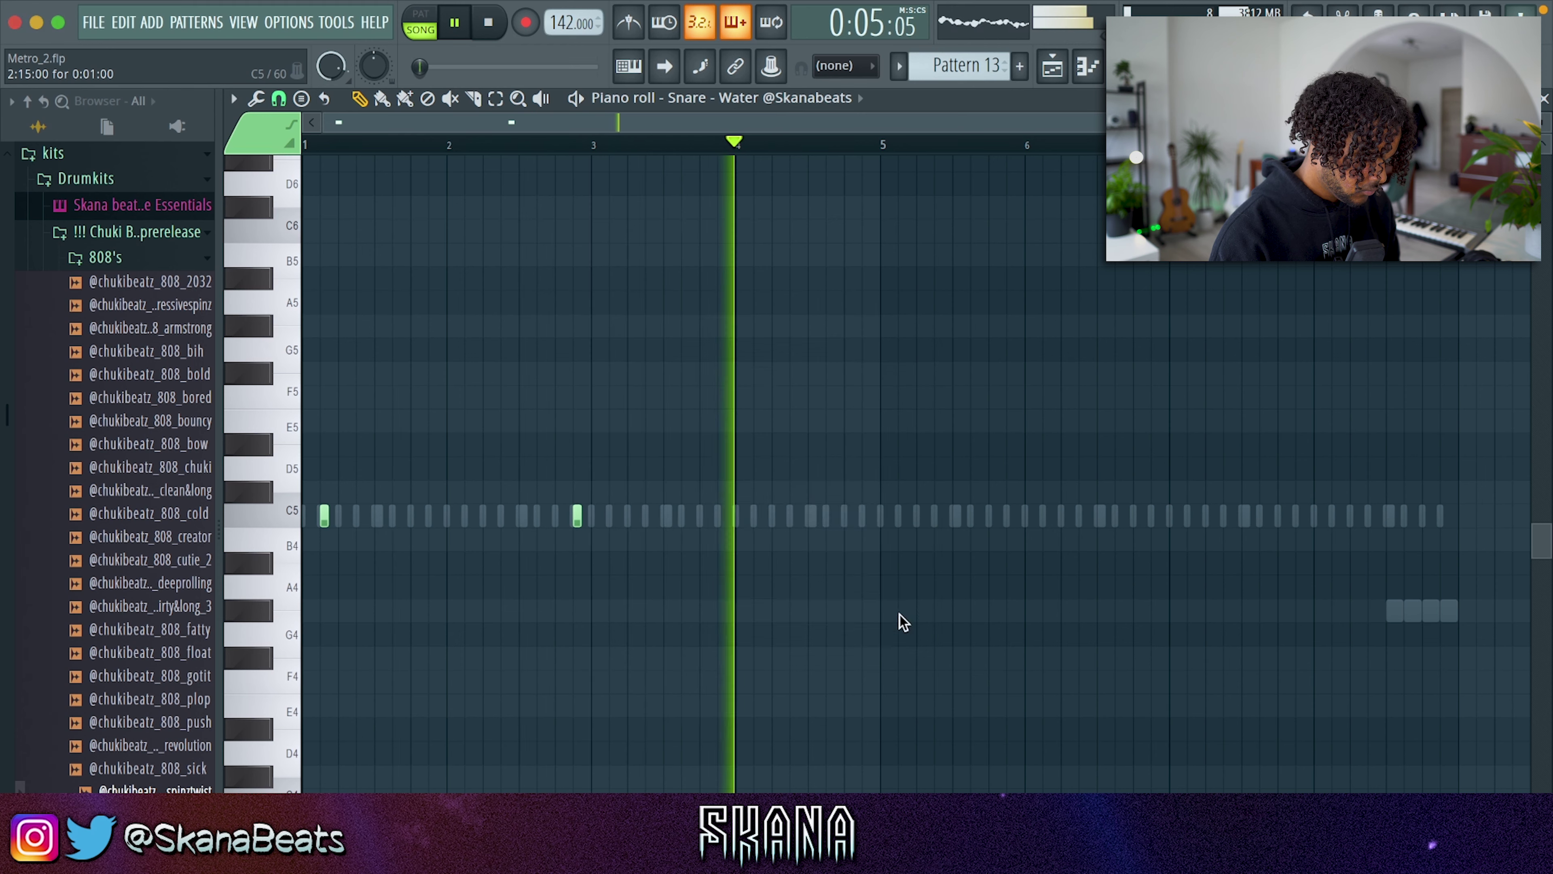
{"action": "left_click", "coordinate": [613, 516]}
{"action": "left_click_drag", "start_coordinate": [887, 146], "coordinate": [3, 349]}
{"action": "key", "text": "super+b"}
{"action": "left_click", "coordinate": [1270, 360], "text": "super"}
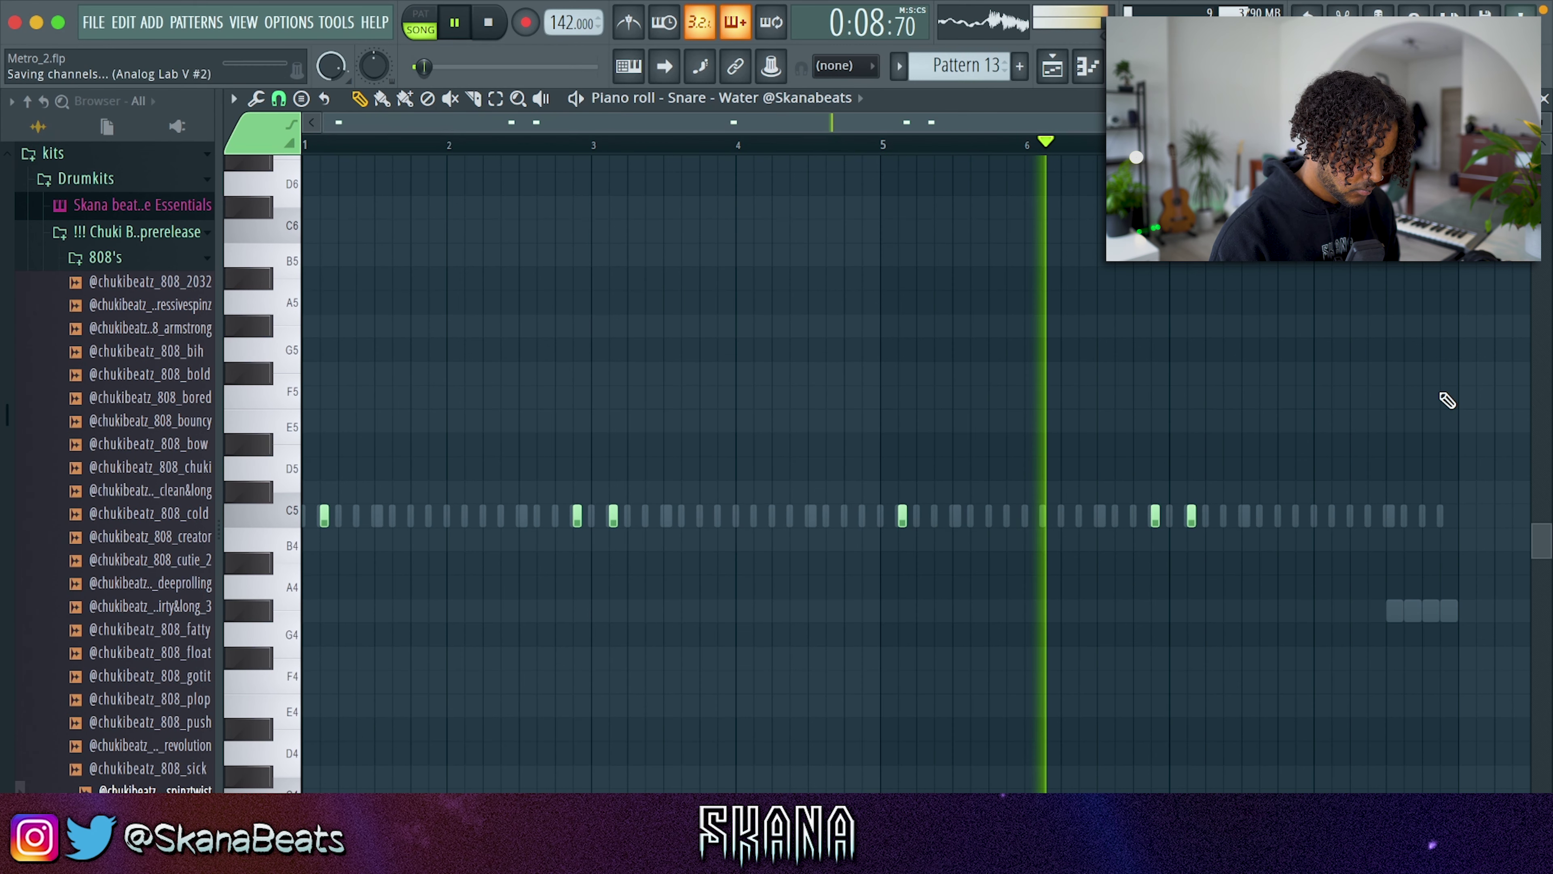
- Add two higher Snare - Water hits on D#5 at 8:11 and 8:15
{"action": "scroll", "coordinate": [1467, 447], "scroll_direction": "up", "scroll_amount": 3}
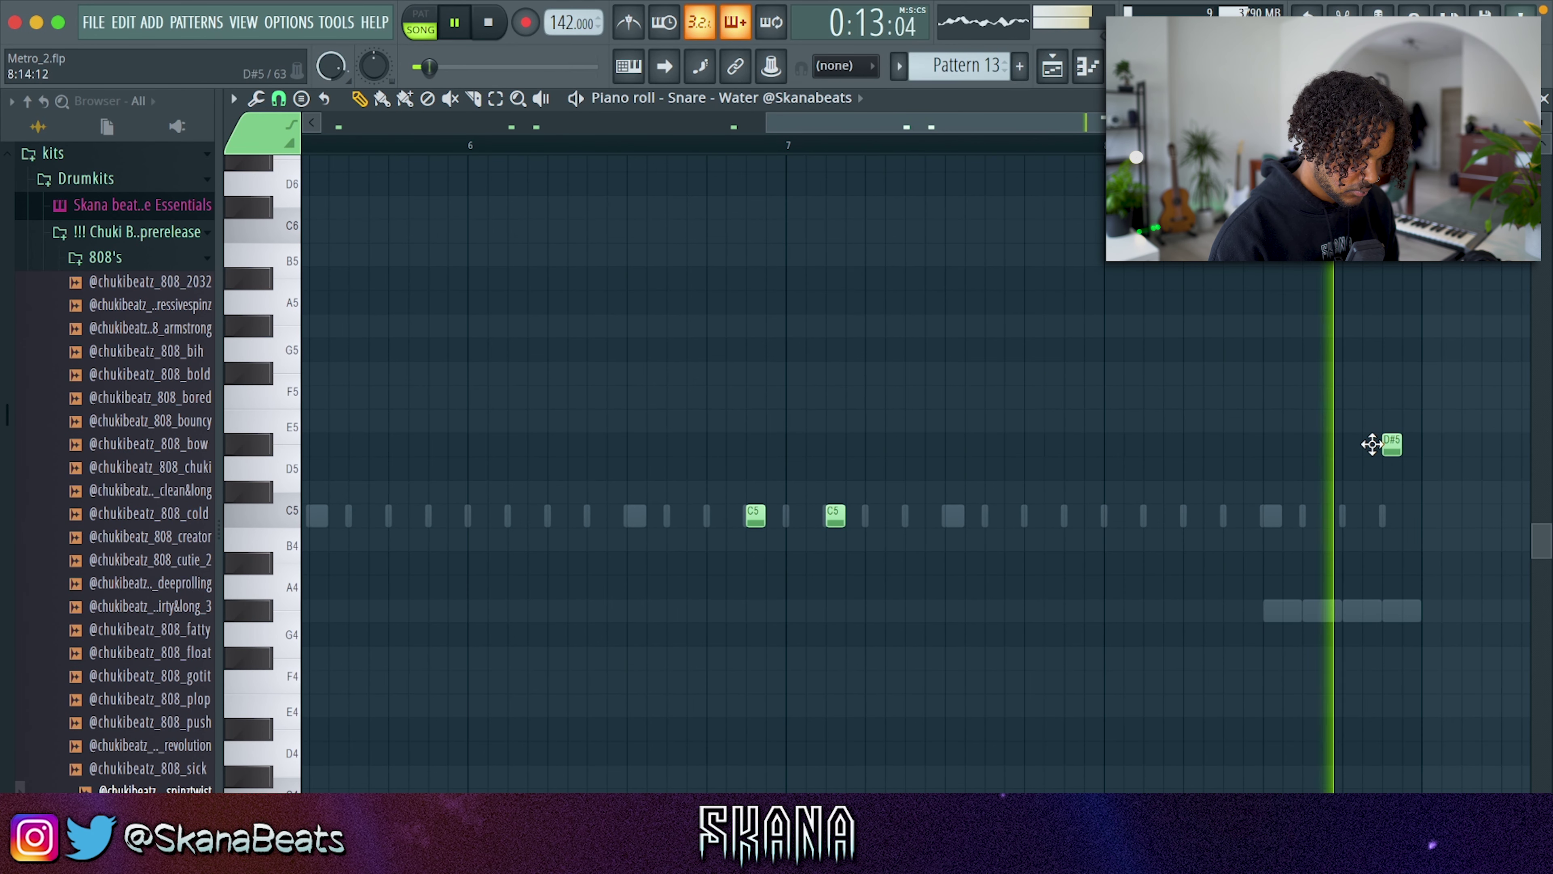
{"action": "left_click", "coordinate": [1387, 446]}
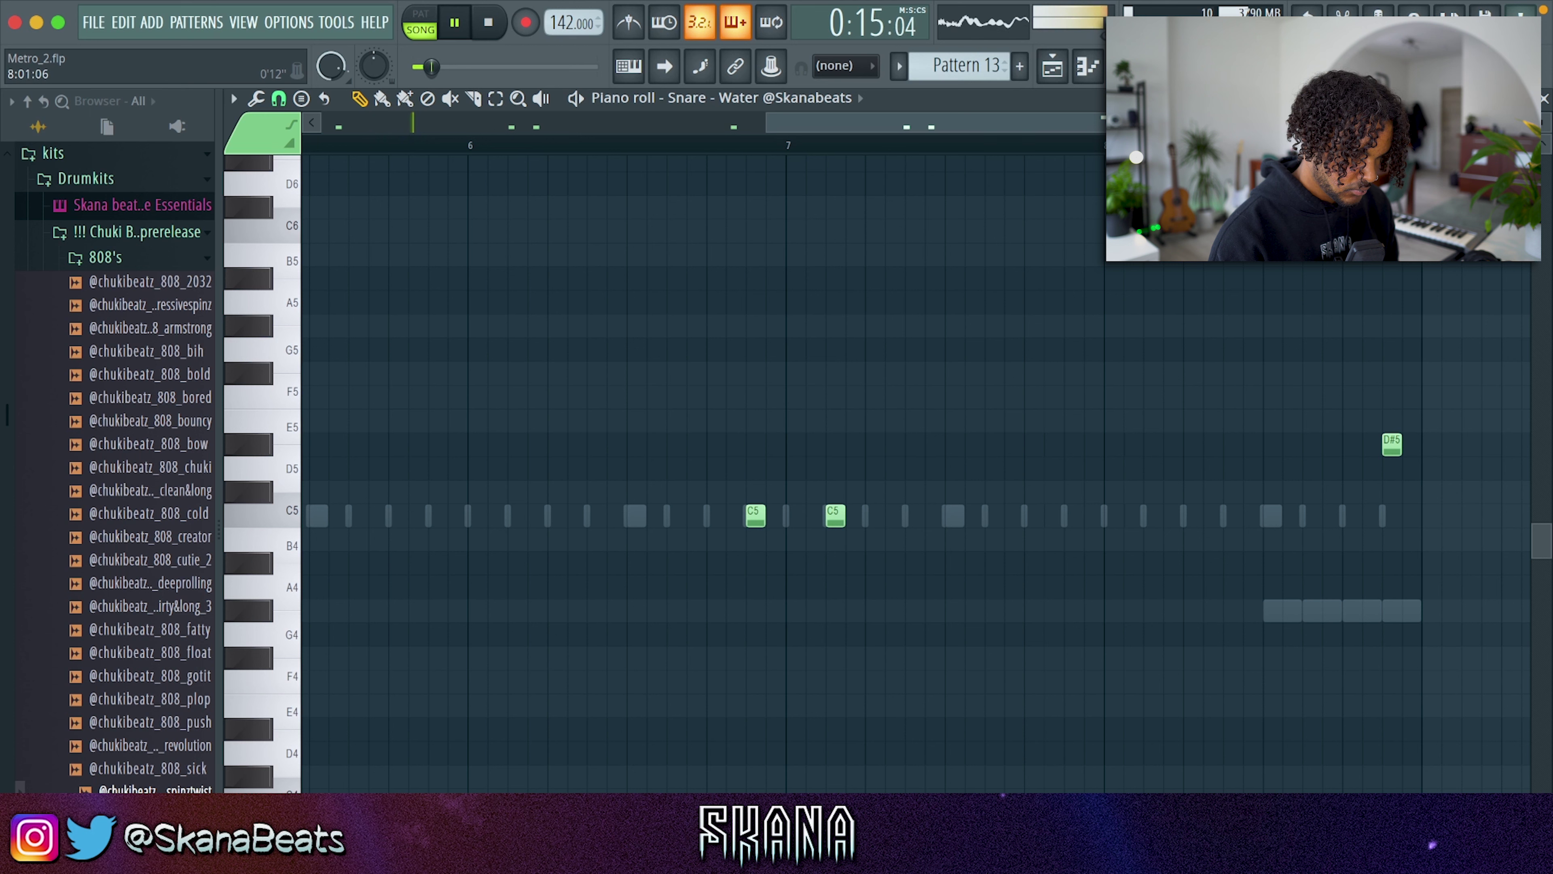
{"action": "left_click", "coordinate": [1324, 444]}
{"action": "mouse_move", "coordinate": [1321, 441]}
{"action": "left_mouse_down"}
{"action": "mouse_move", "coordinate": [1280, 443]}
{"action": "mouse_move", "coordinate": [1301, 443]}
{"action": "left_mouse_up"}
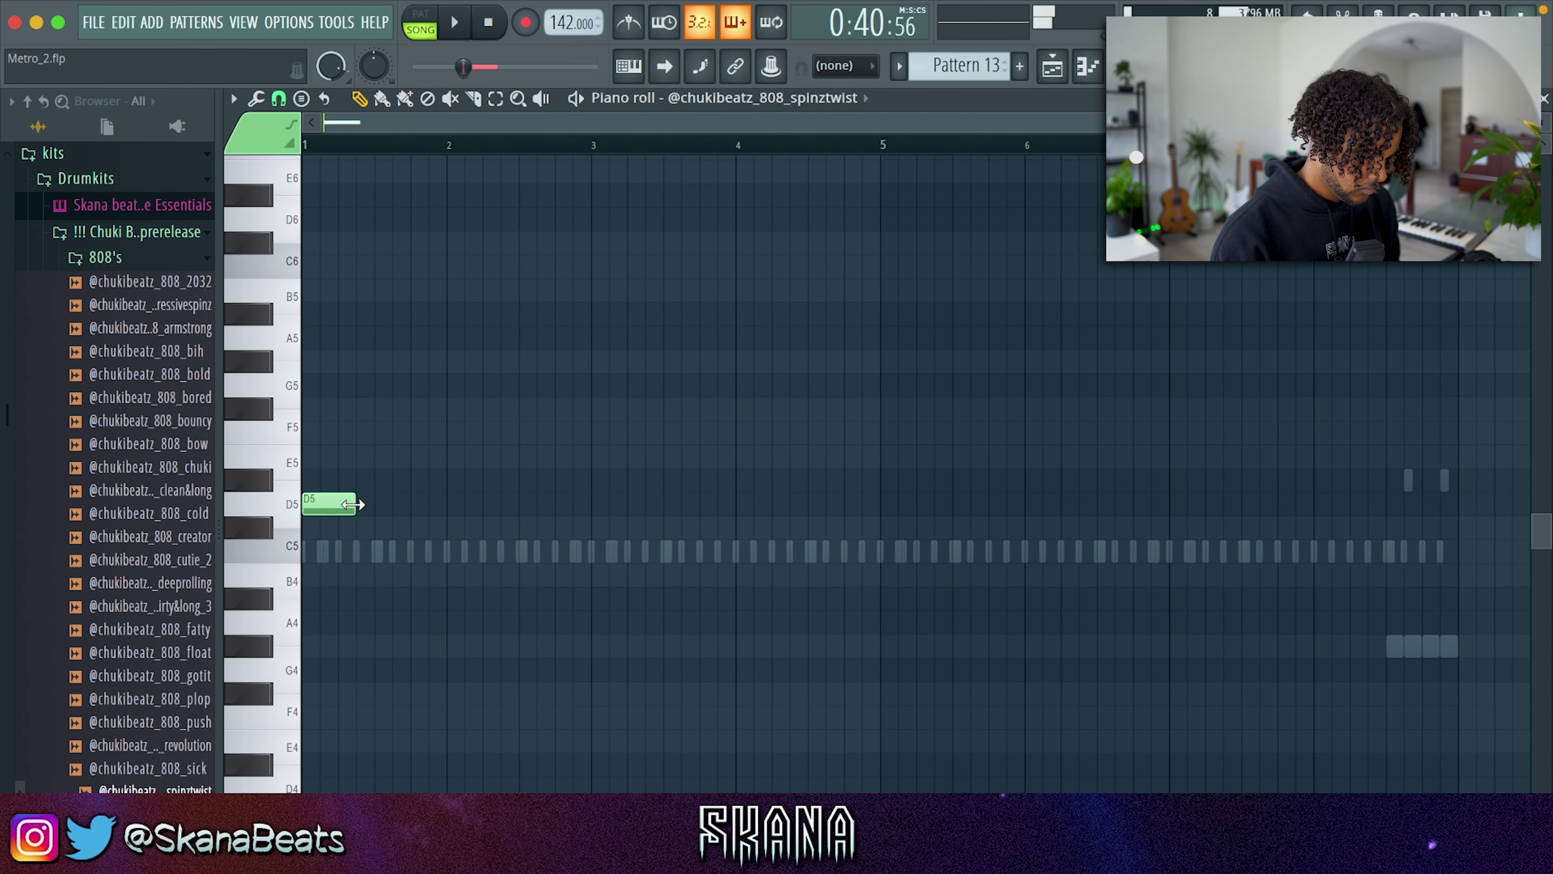
- Tune the opening 808 spinztwist note to G5 in bar 1 and follow it with a second G5 note at 1:05
{"action": "key", "text": "ctrl+Up"}
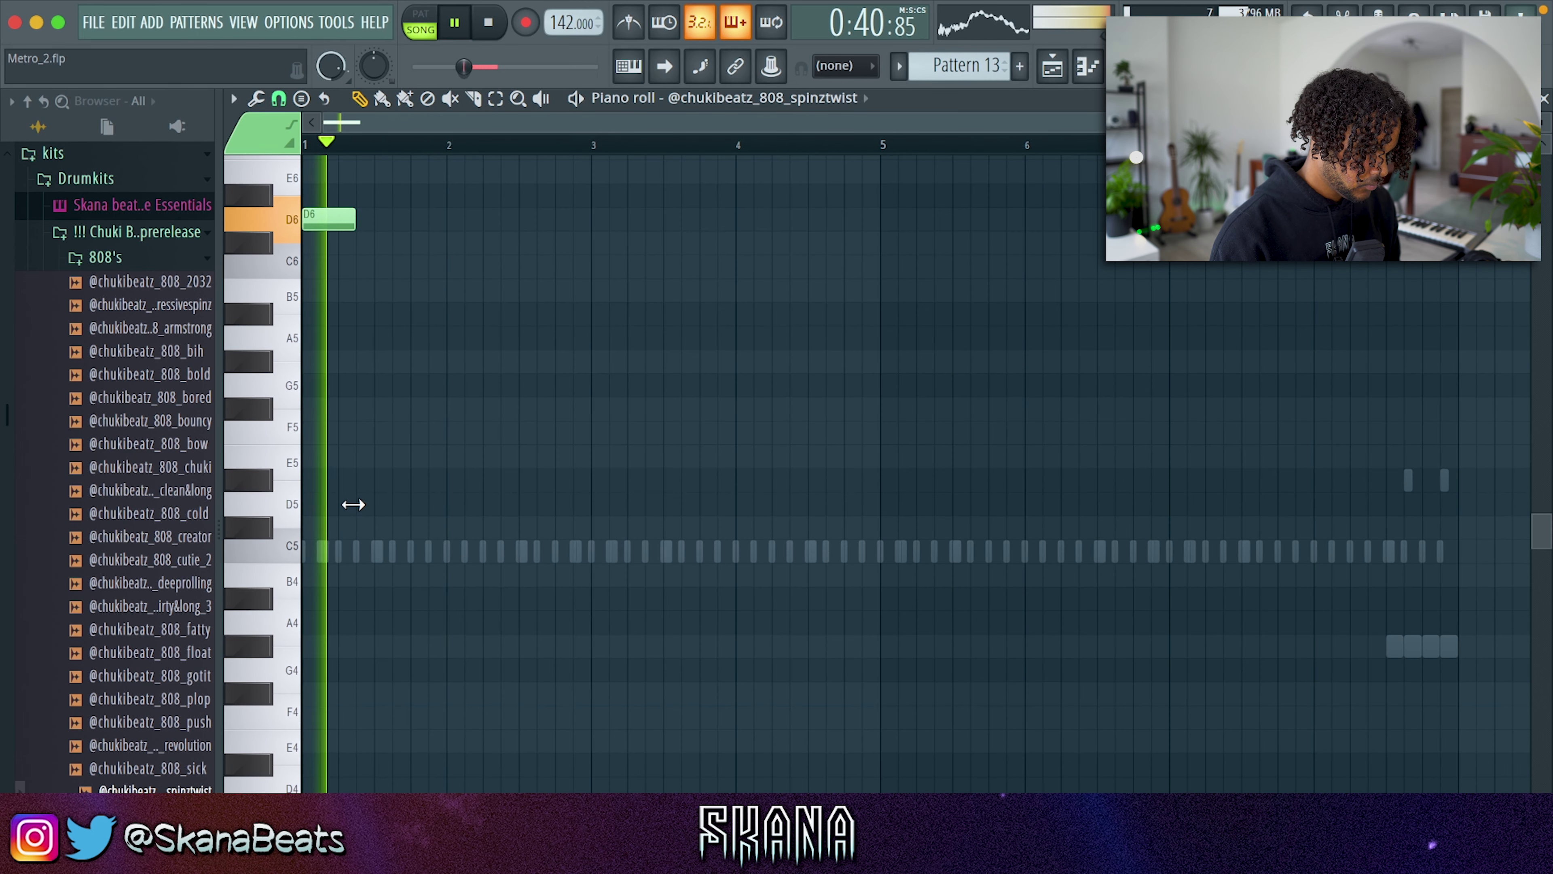
{"action": "key", "text": "Delete"}
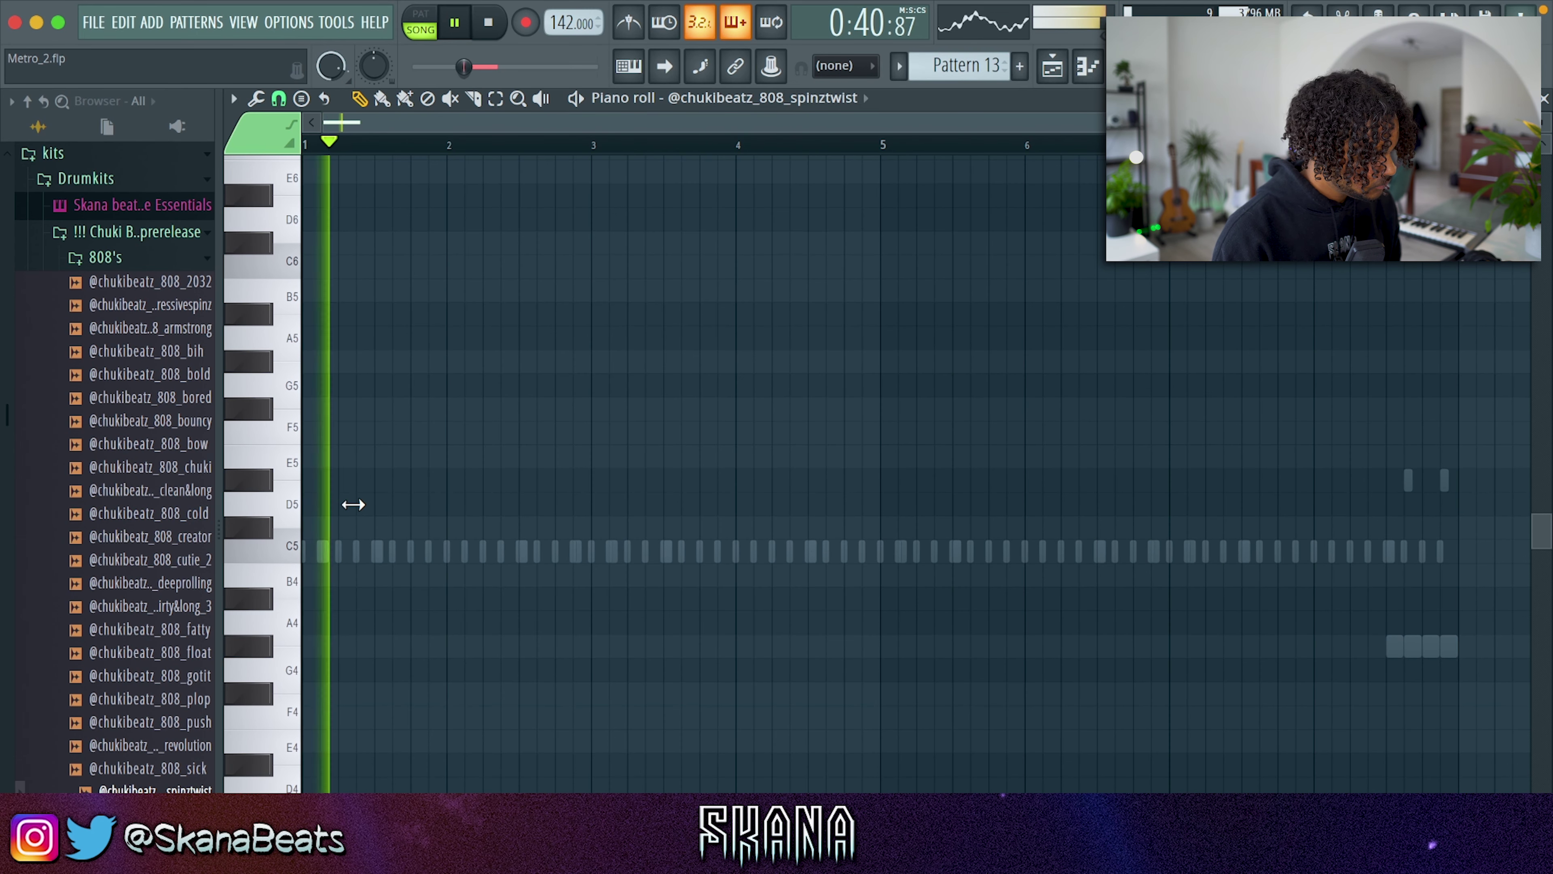
{"action": "key", "text": "space"}
{"action": "key", "text": "ctrl+Down"}
{"action": "key", "text": "space"}
{"action": "key", "text": "space"}
{"action": "left_click_drag", "start_coordinate": [375, 379], "coordinate": [348, 381]}
{"action": "key", "text": "space"}
{"action": "key", "text": "space"}
{"action": "key", "text": "space"}
{"action": "left_click_drag", "start_coordinate": [350, 382], "coordinate": [368, 382]}
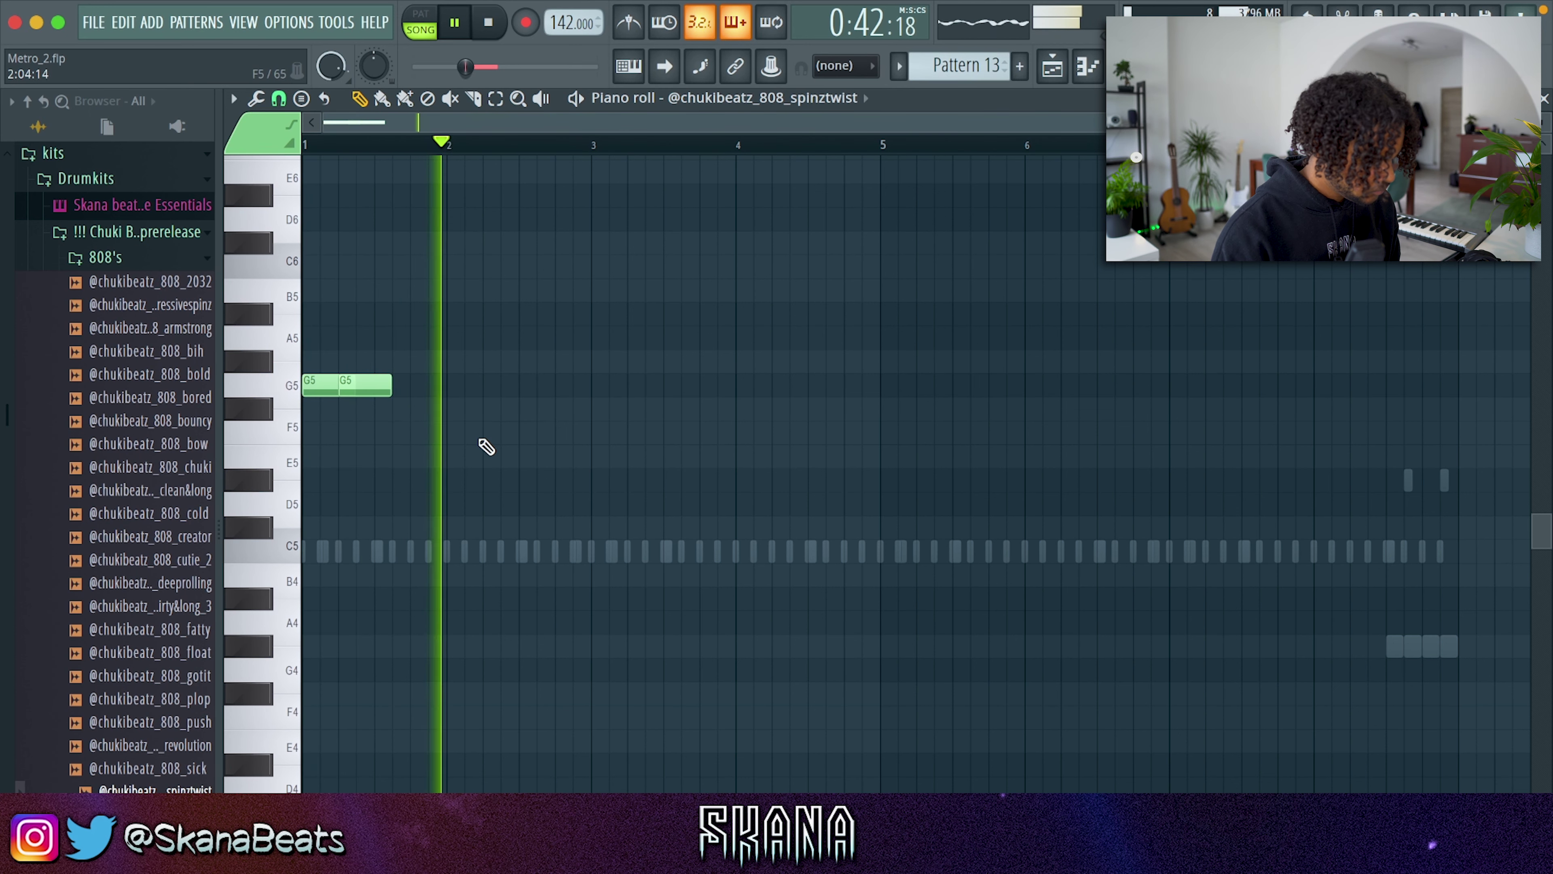
- Extend the second G5 to 2:05, fill the rest of bar 2 with two D5 notes, and duplicate the two-bar 808 phrase into bars 3 and 4
{"action": "left_click", "coordinate": [480, 438]}
{"action": "key", "text": "space"}
{"action": "left_click_drag", "start_coordinate": [492, 440], "coordinate": [496, 503]}
{"action": "key", "text": "space"}
{"action": "key", "text": "super+l"}
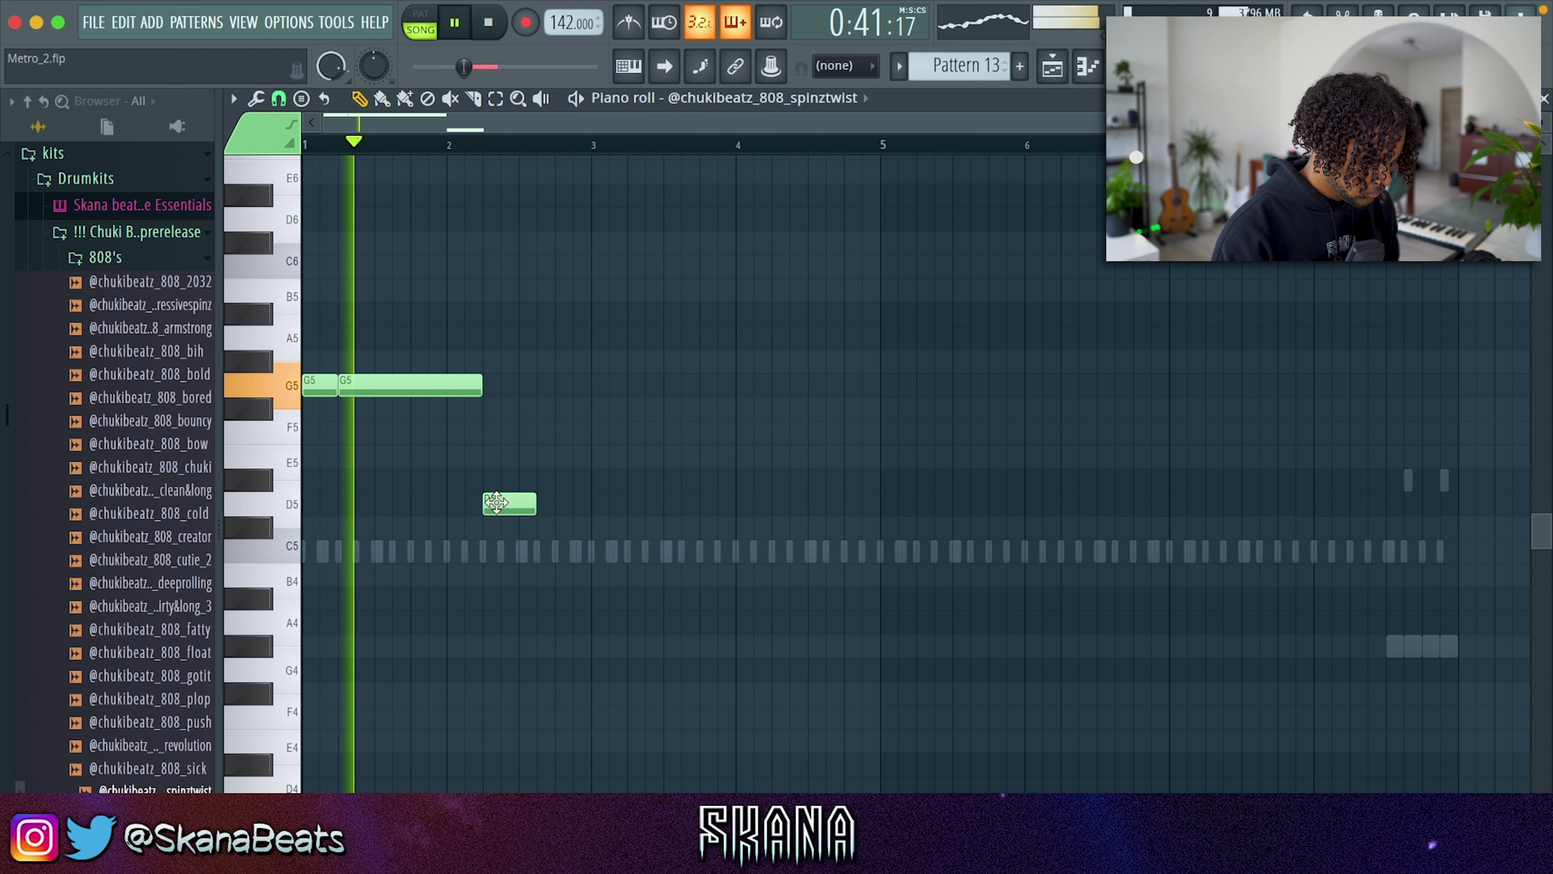
{"action": "left_click", "coordinate": [553, 509]}
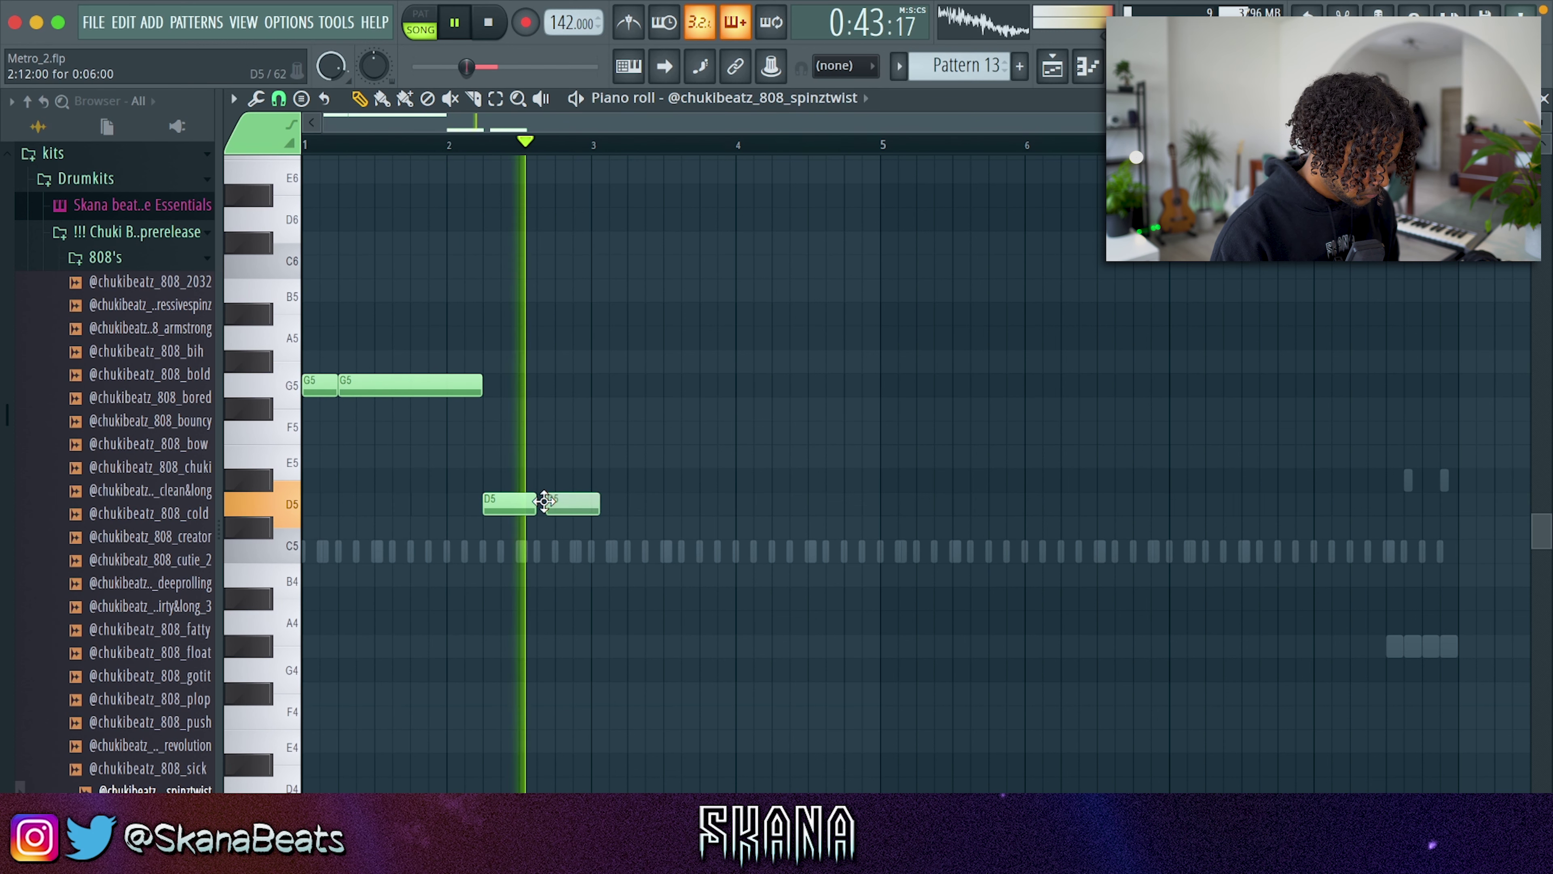
{"action": "key", "text": "space"}
{"action": "key", "text": "ctrl+b"}
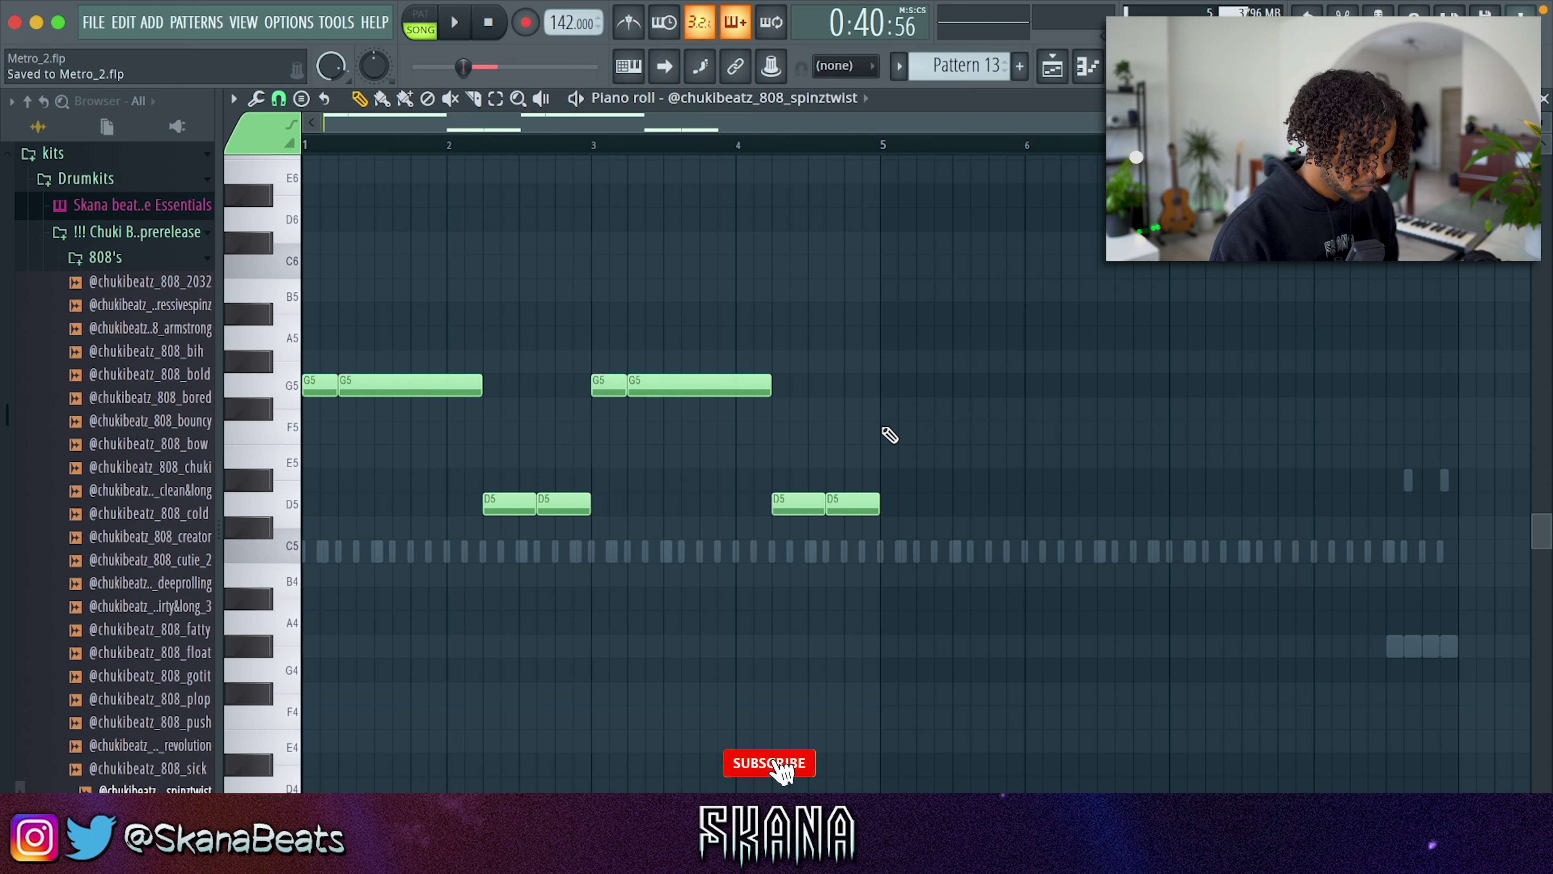
{"action": "key", "text": "space"}
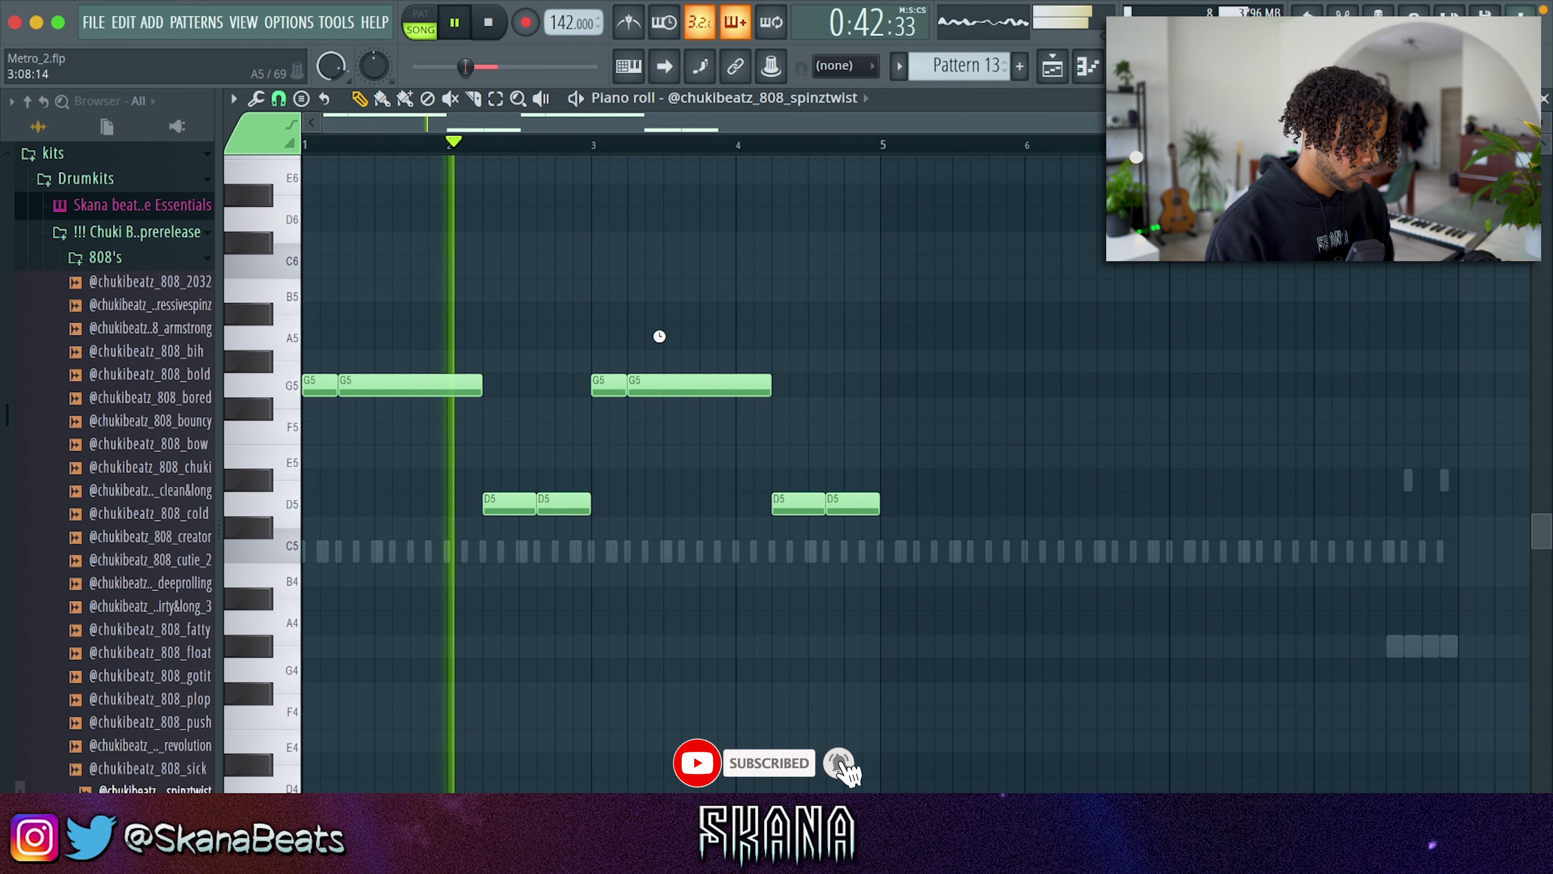
- Open the 808 spinztwist channel's sampler settings, then adjust its Boost and add a short fade-out in the precomputed effects
{"action": "key", "text": "F6"}
{"action": "left_click", "coordinate": [614, 637]}
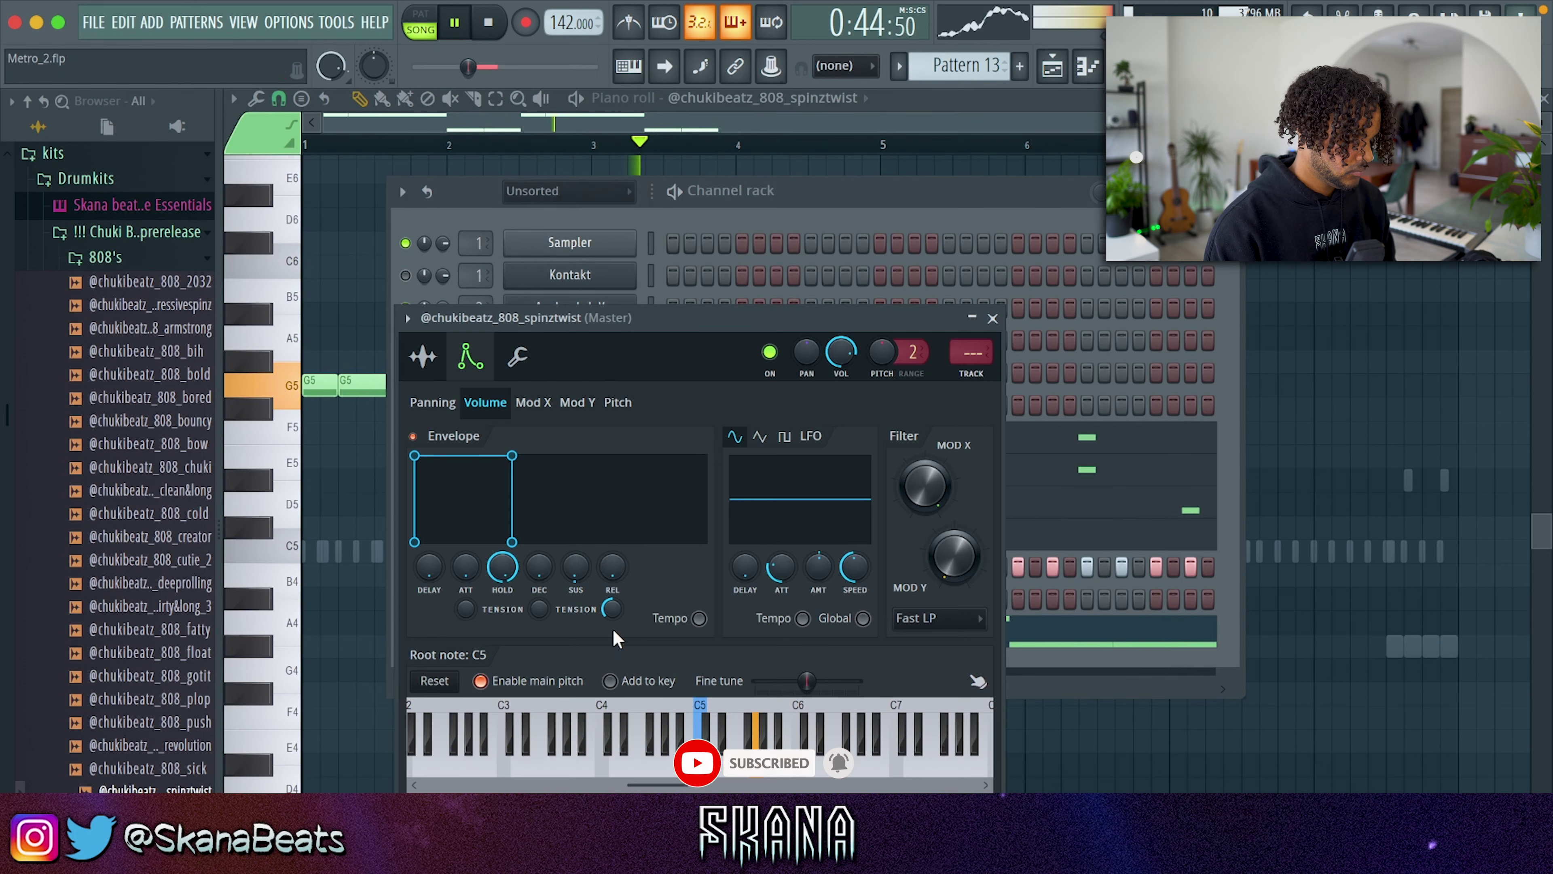
{"action": "left_click", "coordinate": [439, 347]}
{"action": "left_click", "coordinate": [741, 489]}
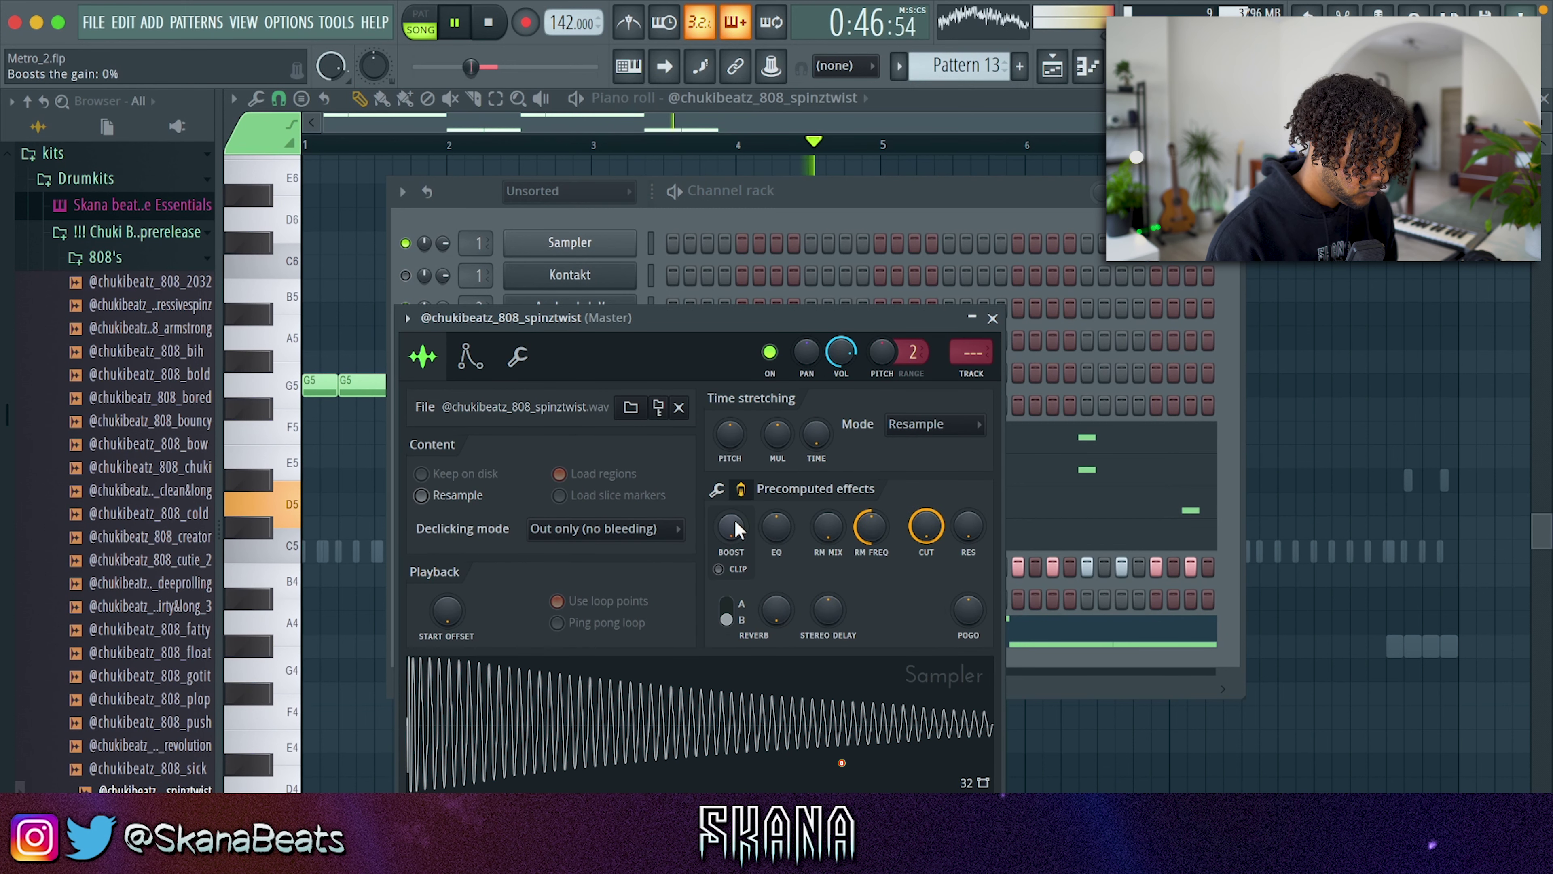
{"action": "left_click_drag", "start_coordinate": [730, 526], "coordinate": [731, 521]}
{"action": "left_click", "coordinate": [719, 491]}
{"action": "key", "text": "space"}
{"action": "left_click_drag", "start_coordinate": [875, 617], "coordinate": [875, 607]}
{"action": "key", "text": "space"}
{"action": "key", "text": "space"}
{"action": "left_click", "coordinate": [1369, 344]}
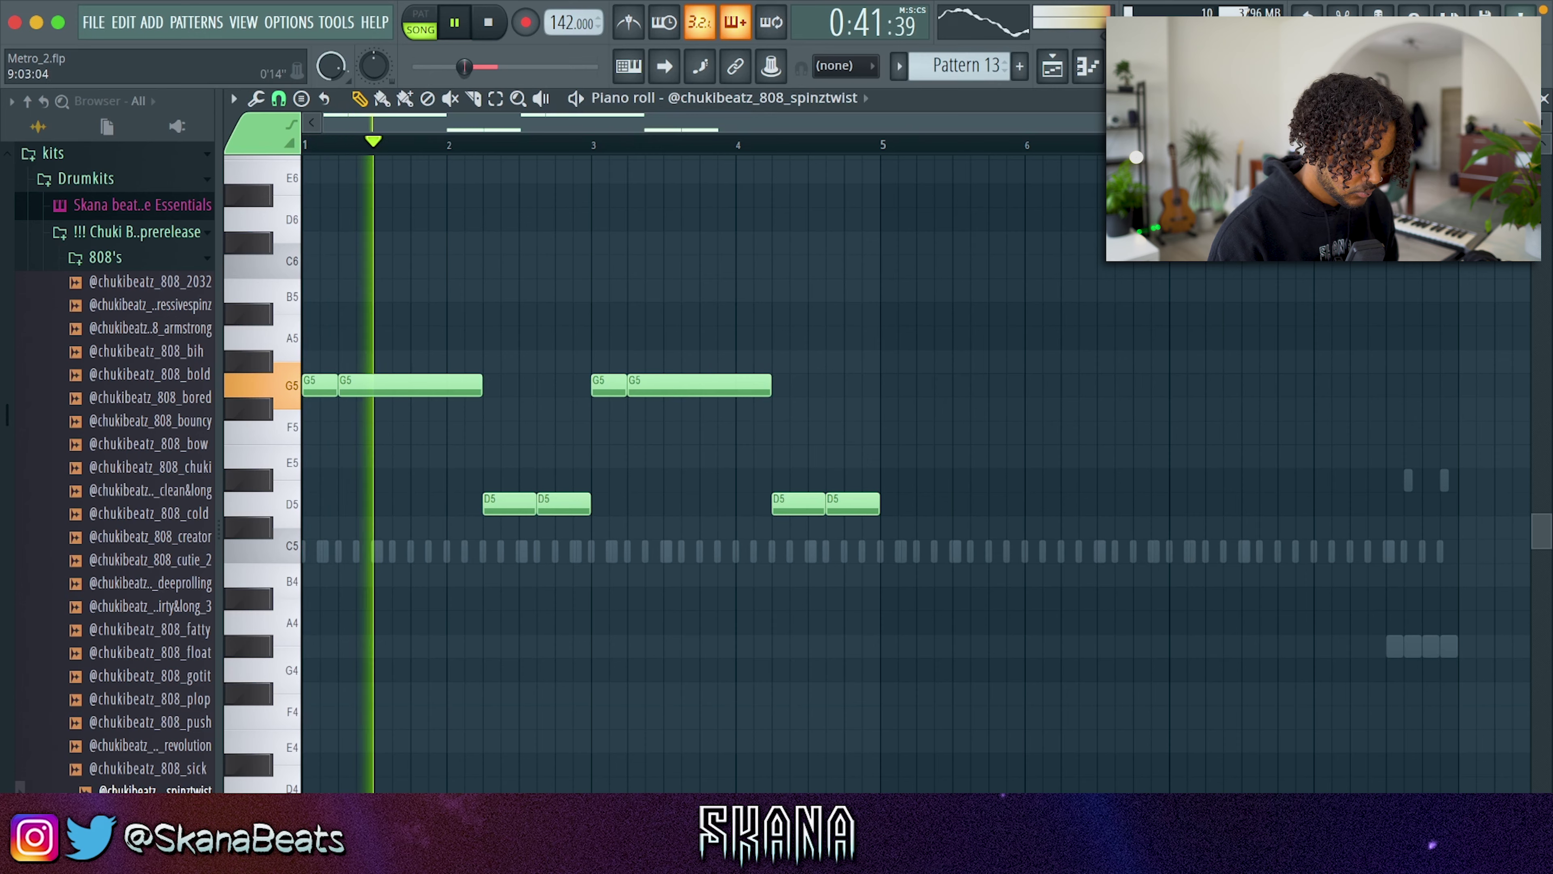
- Close the 808's piano roll and bring the playlist to the front
{"action": "left_click", "coordinate": [1544, 99]}
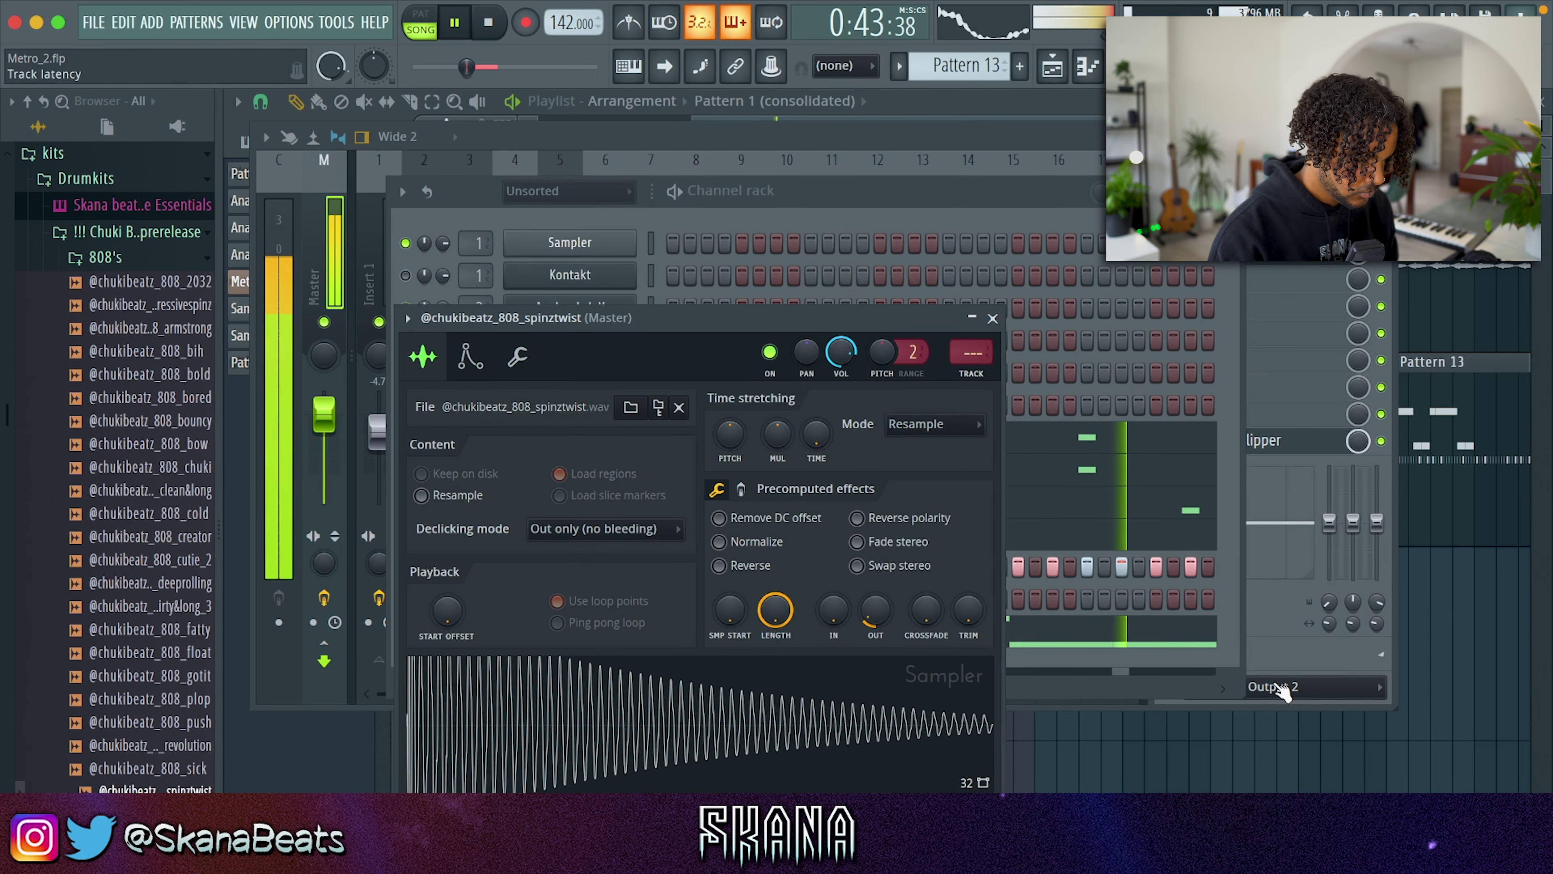
{"action": "left_click", "coordinate": [1088, 725]}
{"action": "left_click", "coordinate": [256, 146]}
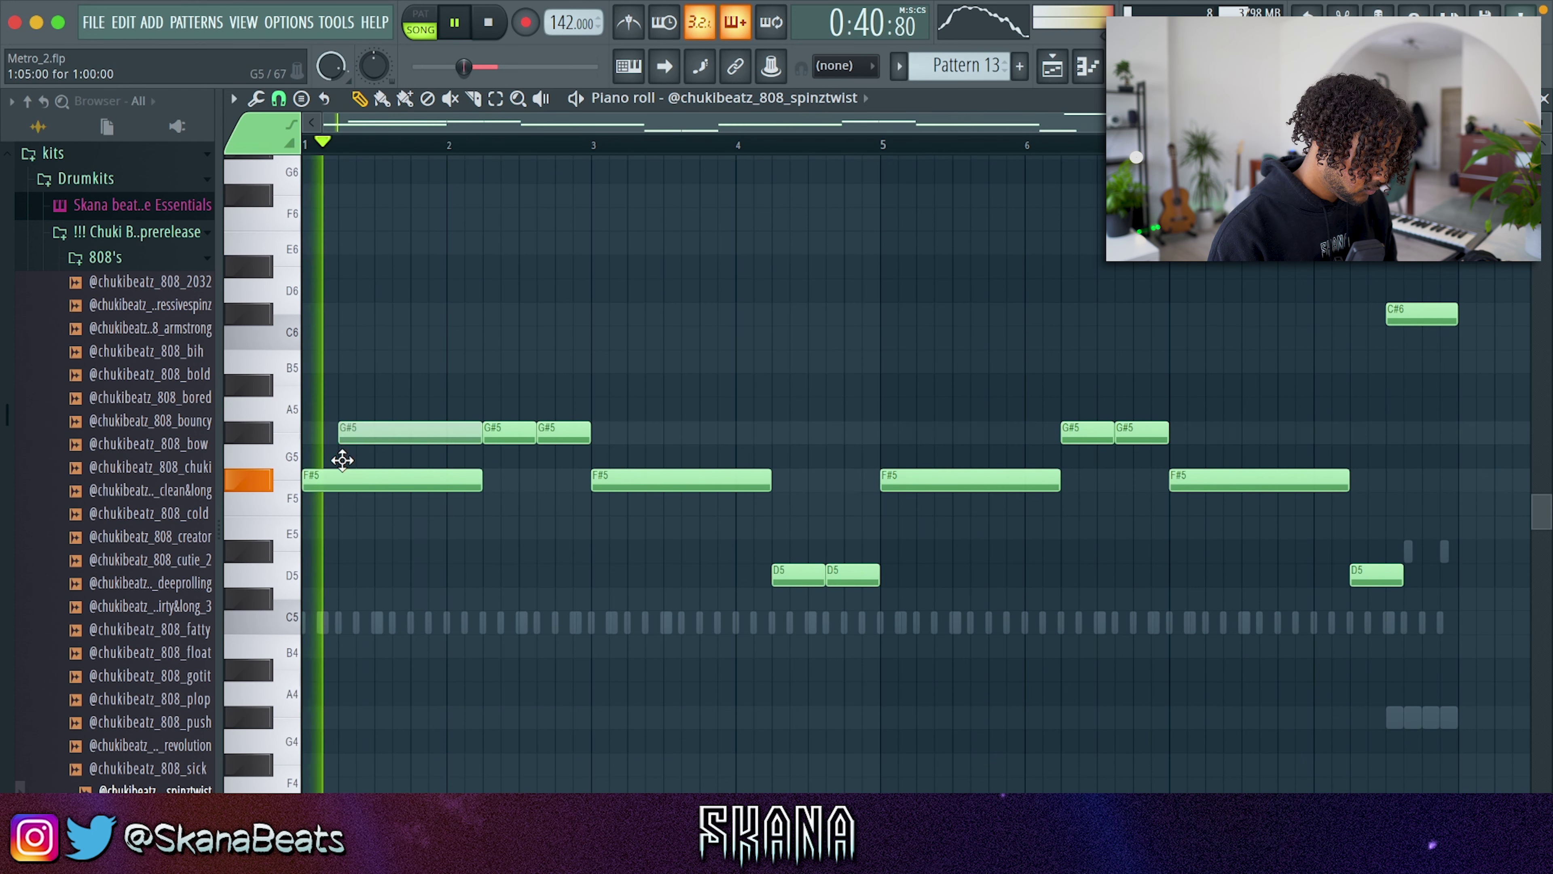
- Move the second 808 note to F#5 at 1:07 and trim the closing B5 note to the end of bar 8
{"action": "left_click_drag", "start_coordinate": [343, 454], "coordinate": [357, 494]}
{"action": "key", "text": "super+l"}
{"action": "key", "text": "space"}
{"action": "key", "text": "space"}
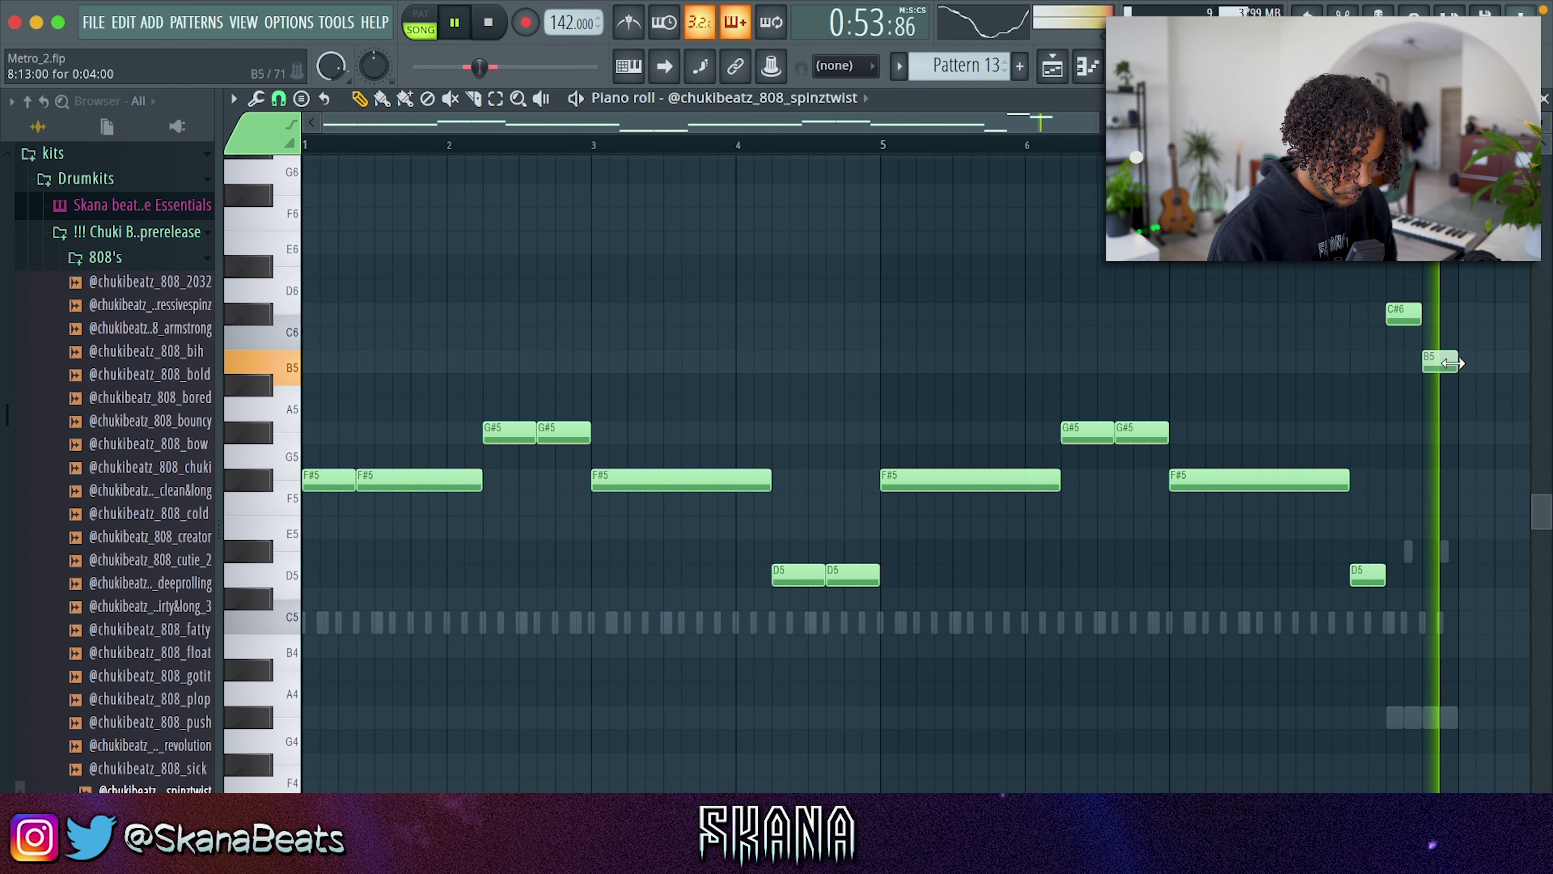
{"action": "left_click_drag", "start_coordinate": [1473, 362], "coordinate": [1458, 363]}
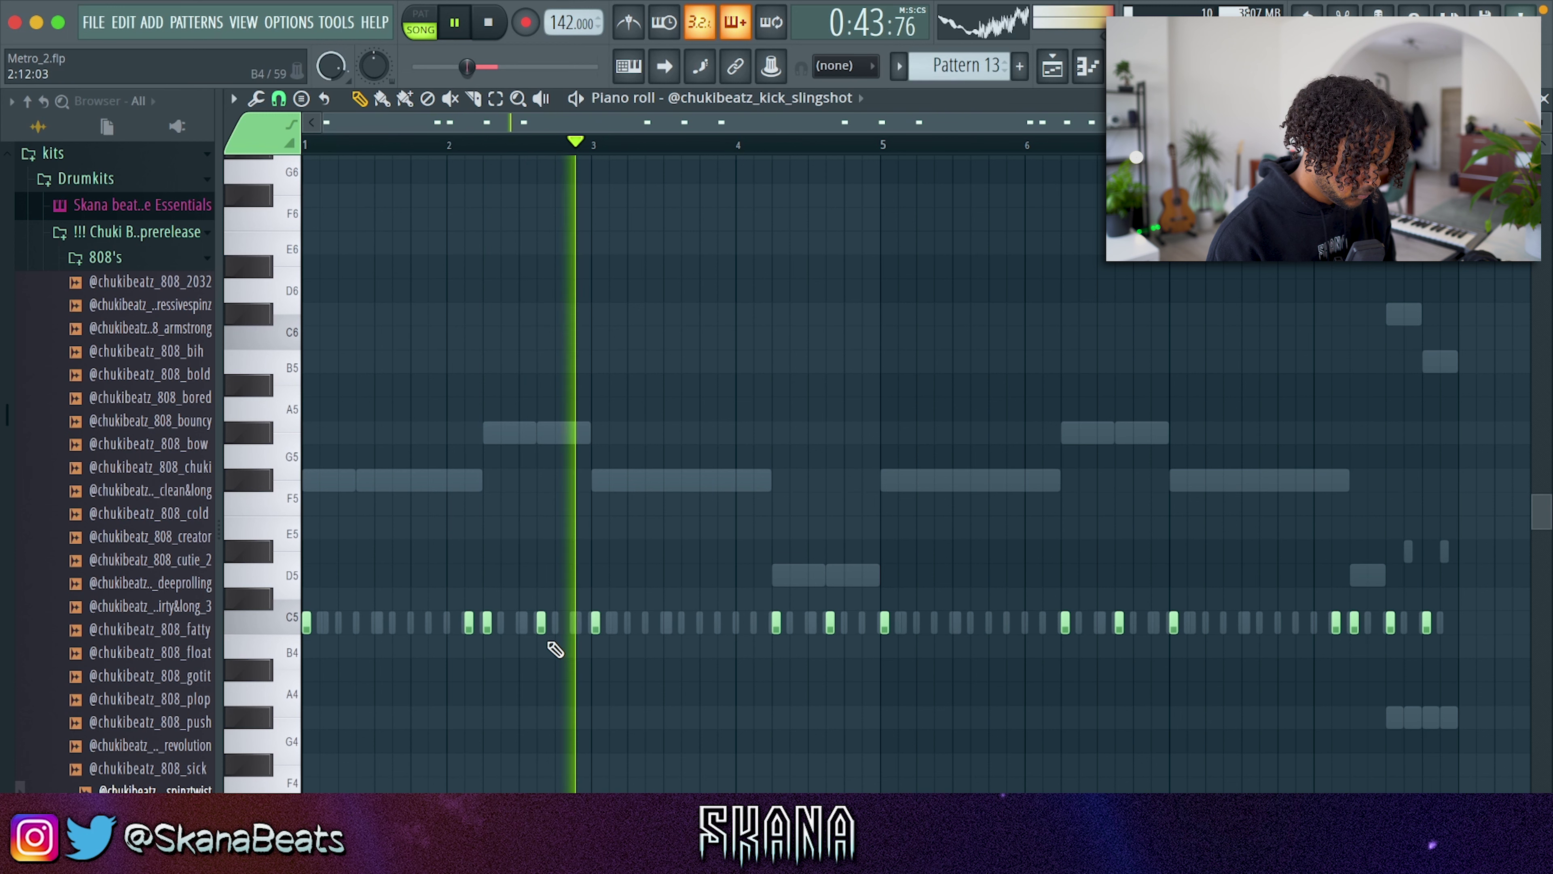
- Revise the kick_slingshot hits: move the 4:05 hit to 4:07, add one at 6:03, delete the 8:03 hit and move 8:05 to 8:07
{"action": "left_click_drag", "start_coordinate": [777, 628], "coordinate": [791, 628]}
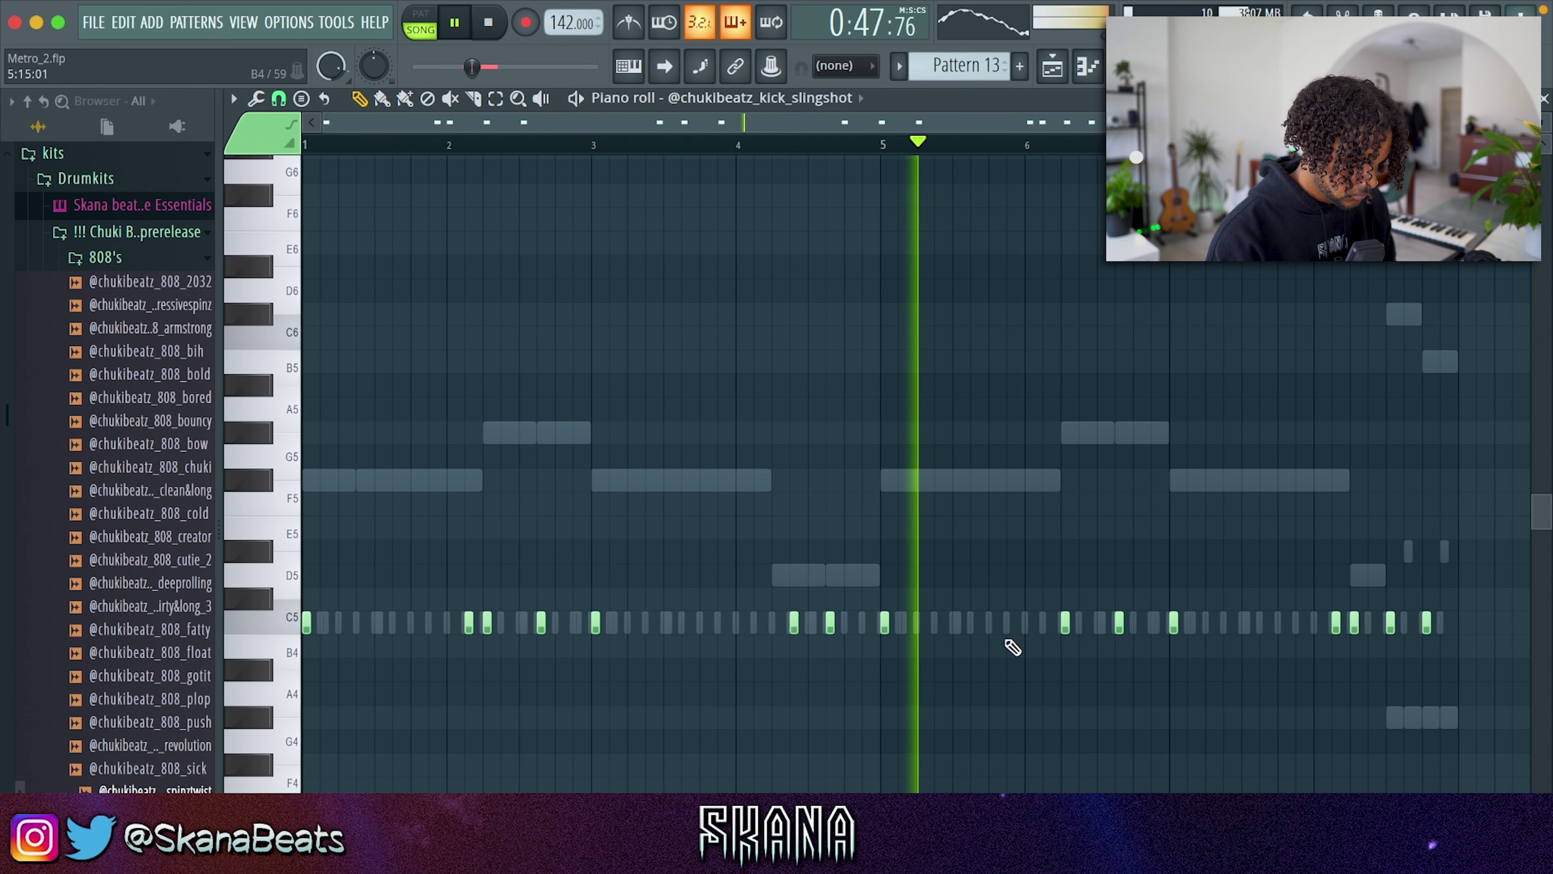
{"action": "left_click", "coordinate": [1046, 626]}
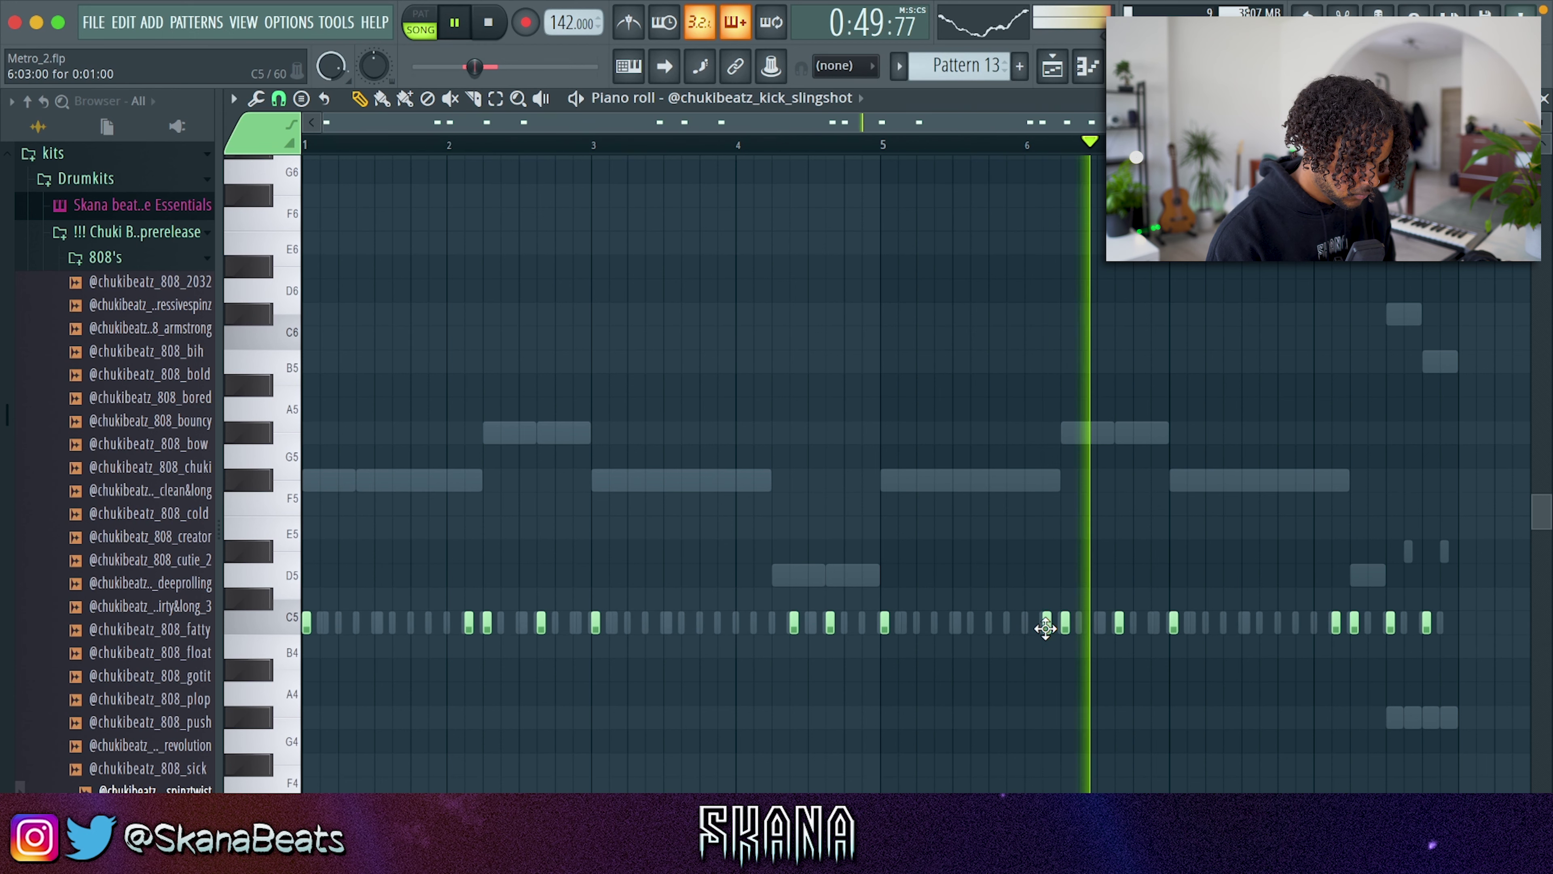
{"action": "right_click", "coordinate": [1335, 623]}
{"action": "left_click_drag", "start_coordinate": [1354, 626], "coordinate": [1371, 627]}
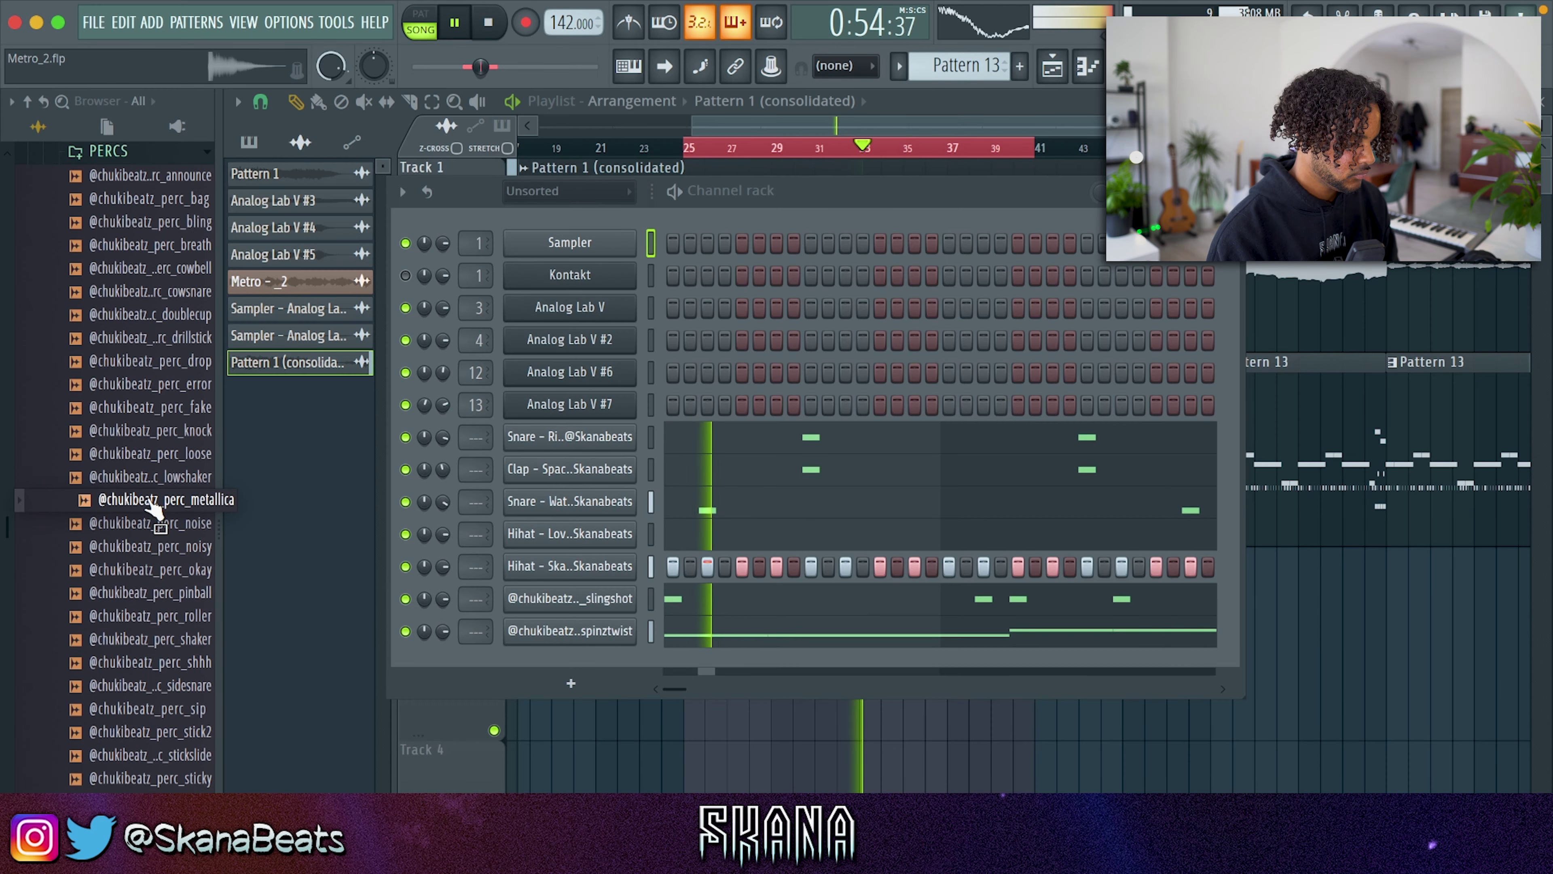
- Add the perc_metallica sample as a new channel and close the ShaperBox 2 effect on the Hihat - Skana mixer track
{"action": "left_click_drag", "start_coordinate": [151, 502], "coordinate": [758, 694]}
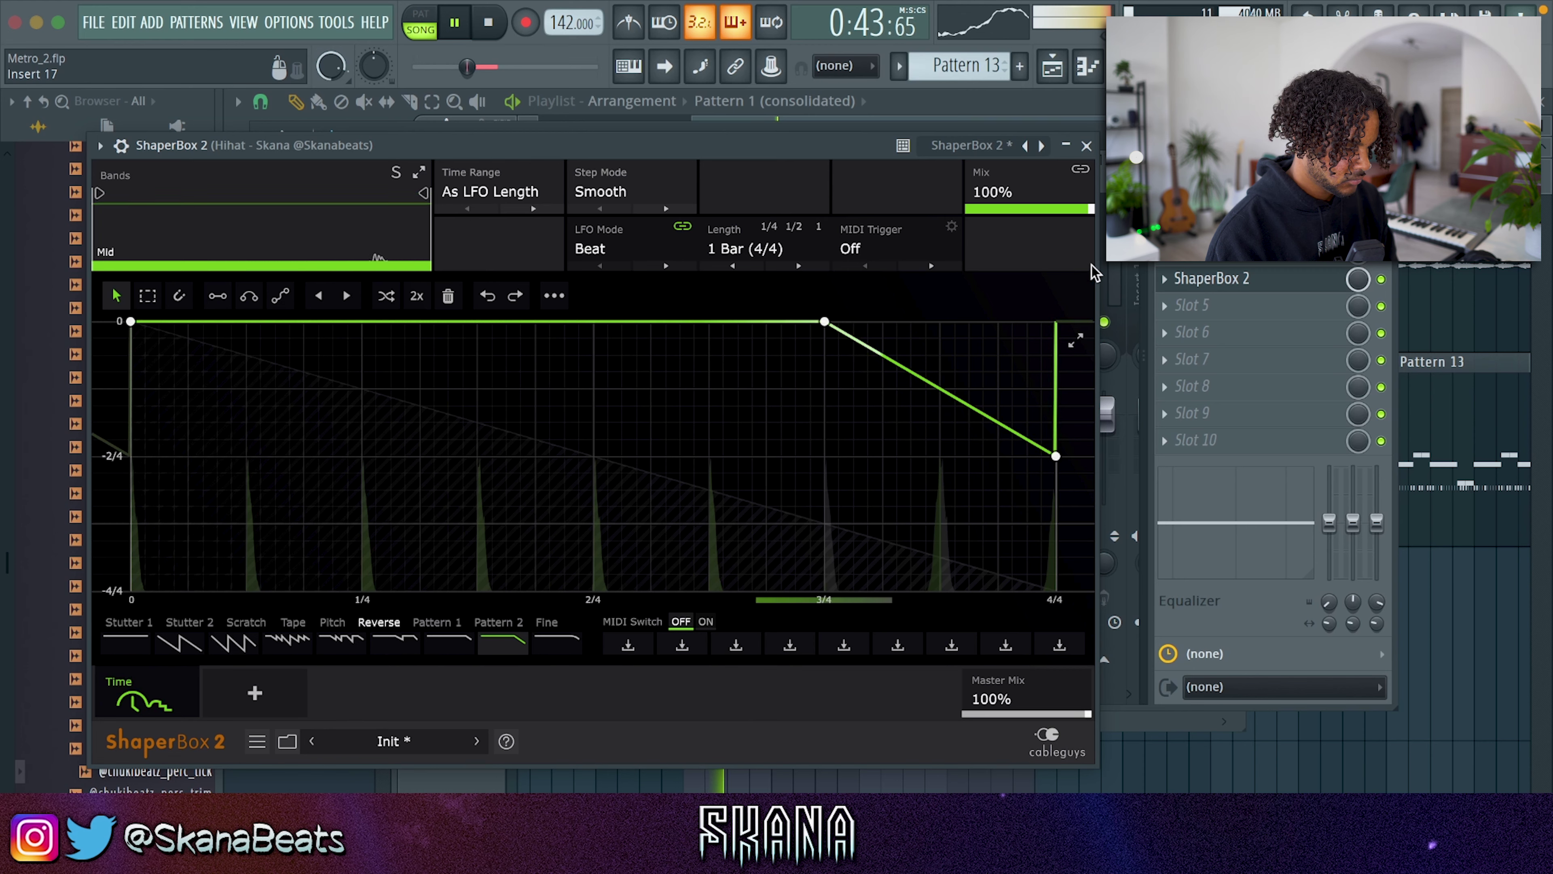
{"action": "left_click", "coordinate": [1087, 146]}
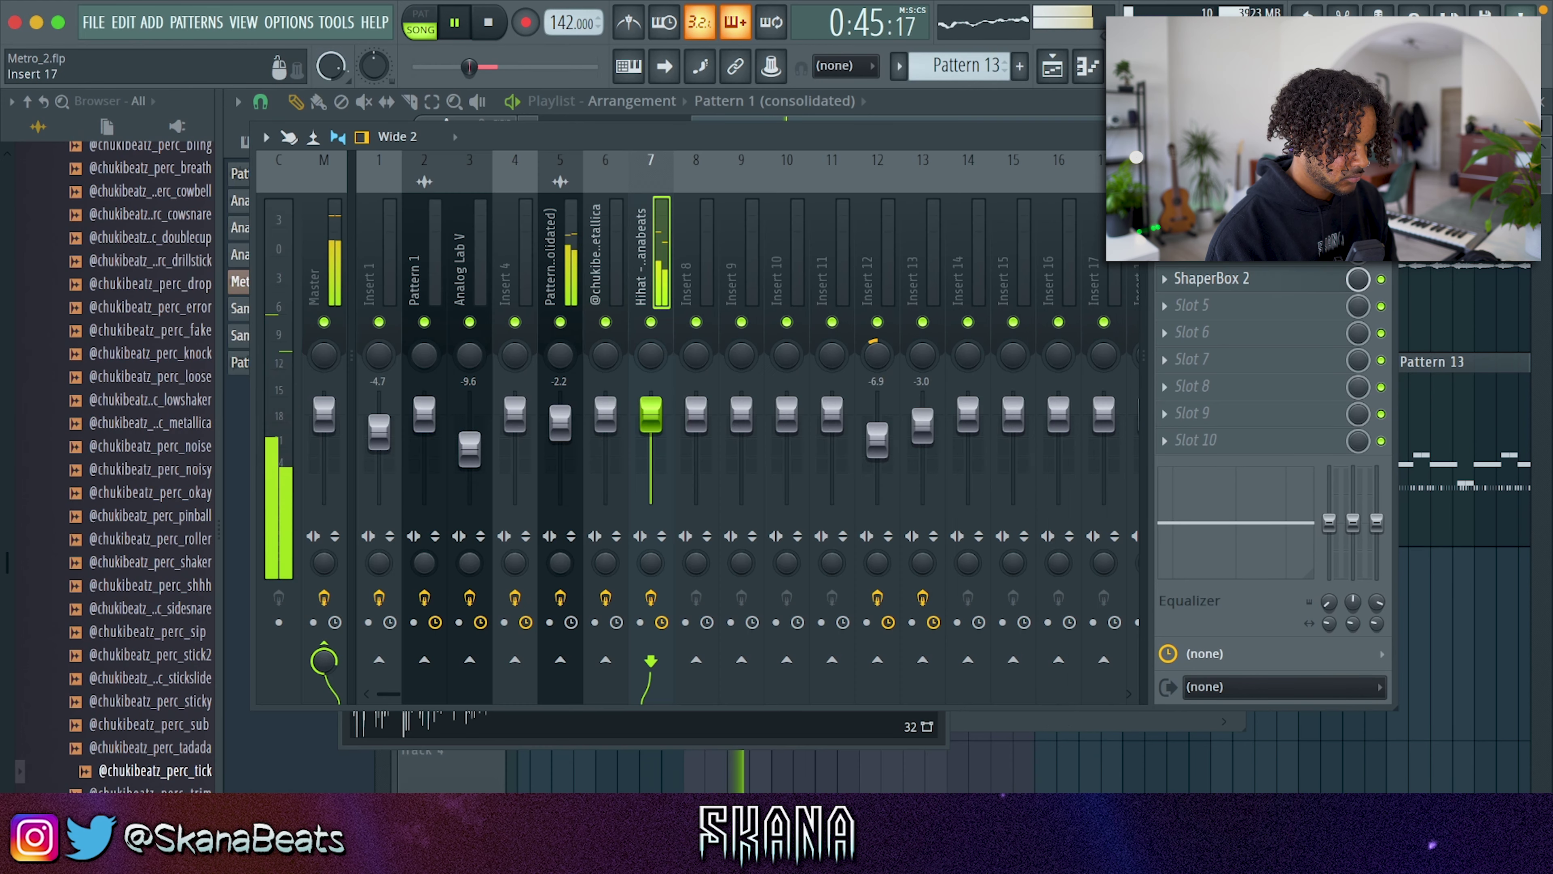
- Automate the ShaperBox 2 mix level with a four-bar Track 3 clip from bar 25, raised only in bar 27, and repeat it from bar 29
{"action": "right_click", "coordinate": [1358, 280]}
{"action": "left_click", "coordinate": [1414, 436]}
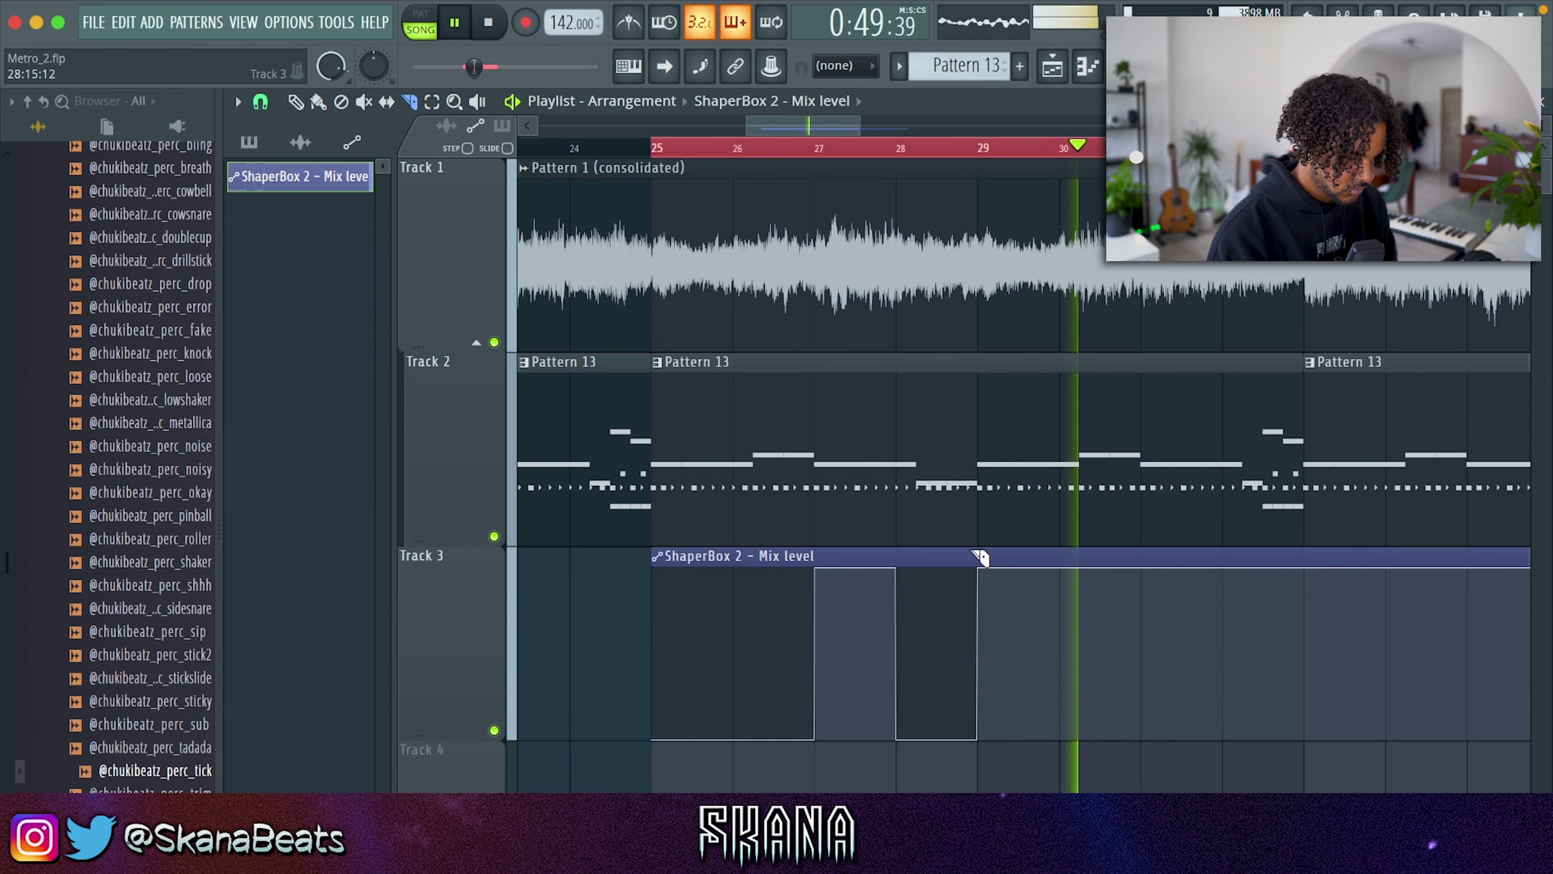
{"action": "right_click", "coordinate": [1035, 557]}
{"action": "left_click", "coordinate": [943, 559]}
{"action": "left_click_drag", "start_coordinate": [1022, 586], "coordinate": [979, 587]}
{"action": "scroll", "coordinate": [1092, 599], "scroll_direction": "down", "scroll_amount": 2}
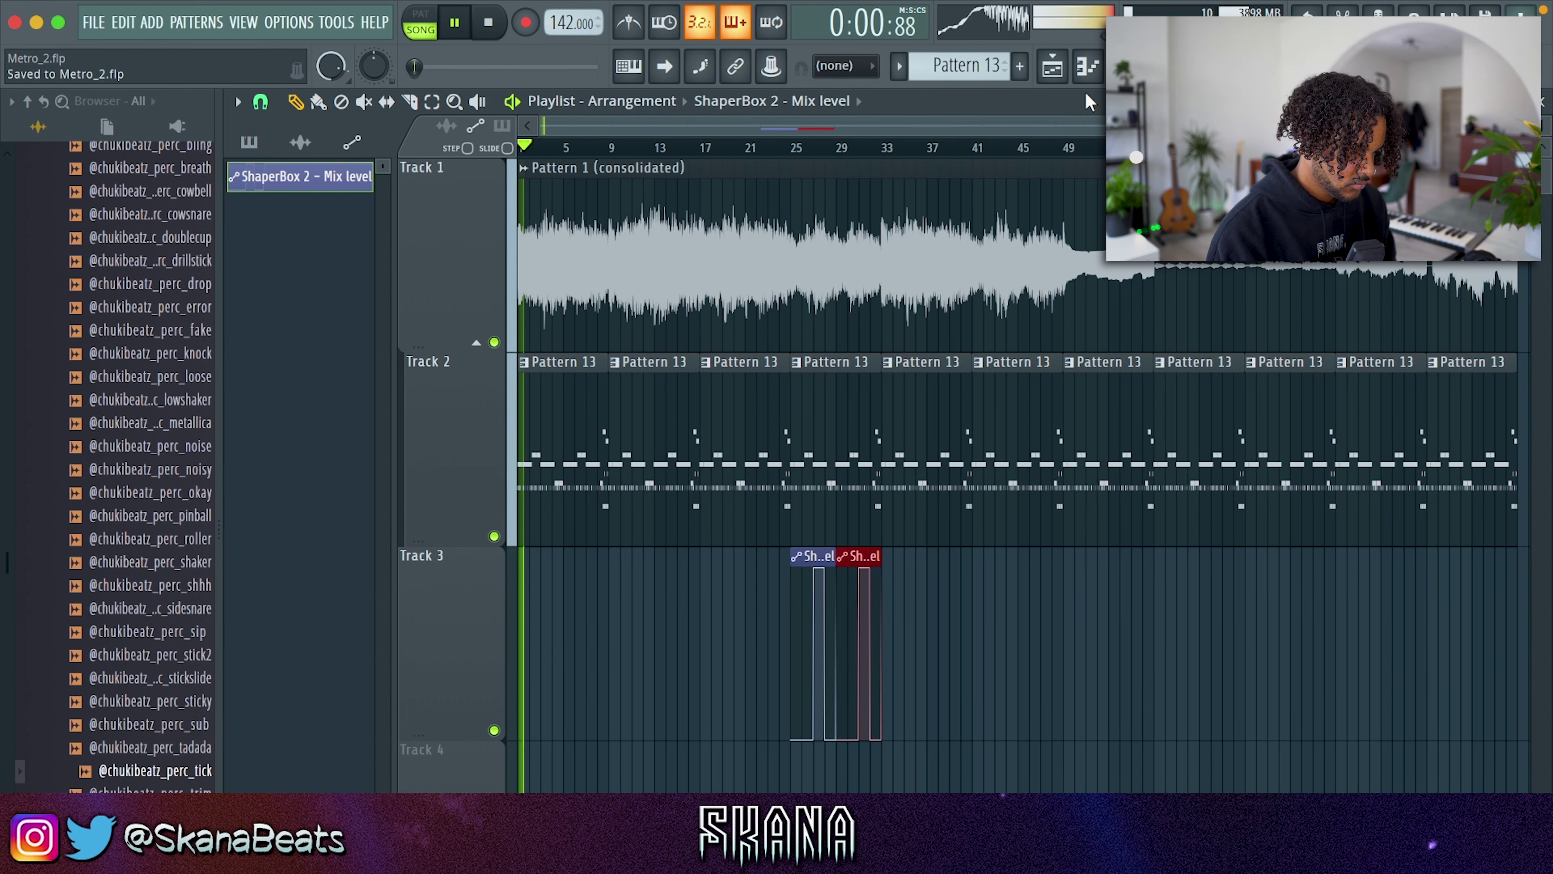
- List the Unsorted channels in the channel rack and look over the 808_spinztwist notes
{"action": "key", "text": "F6"}
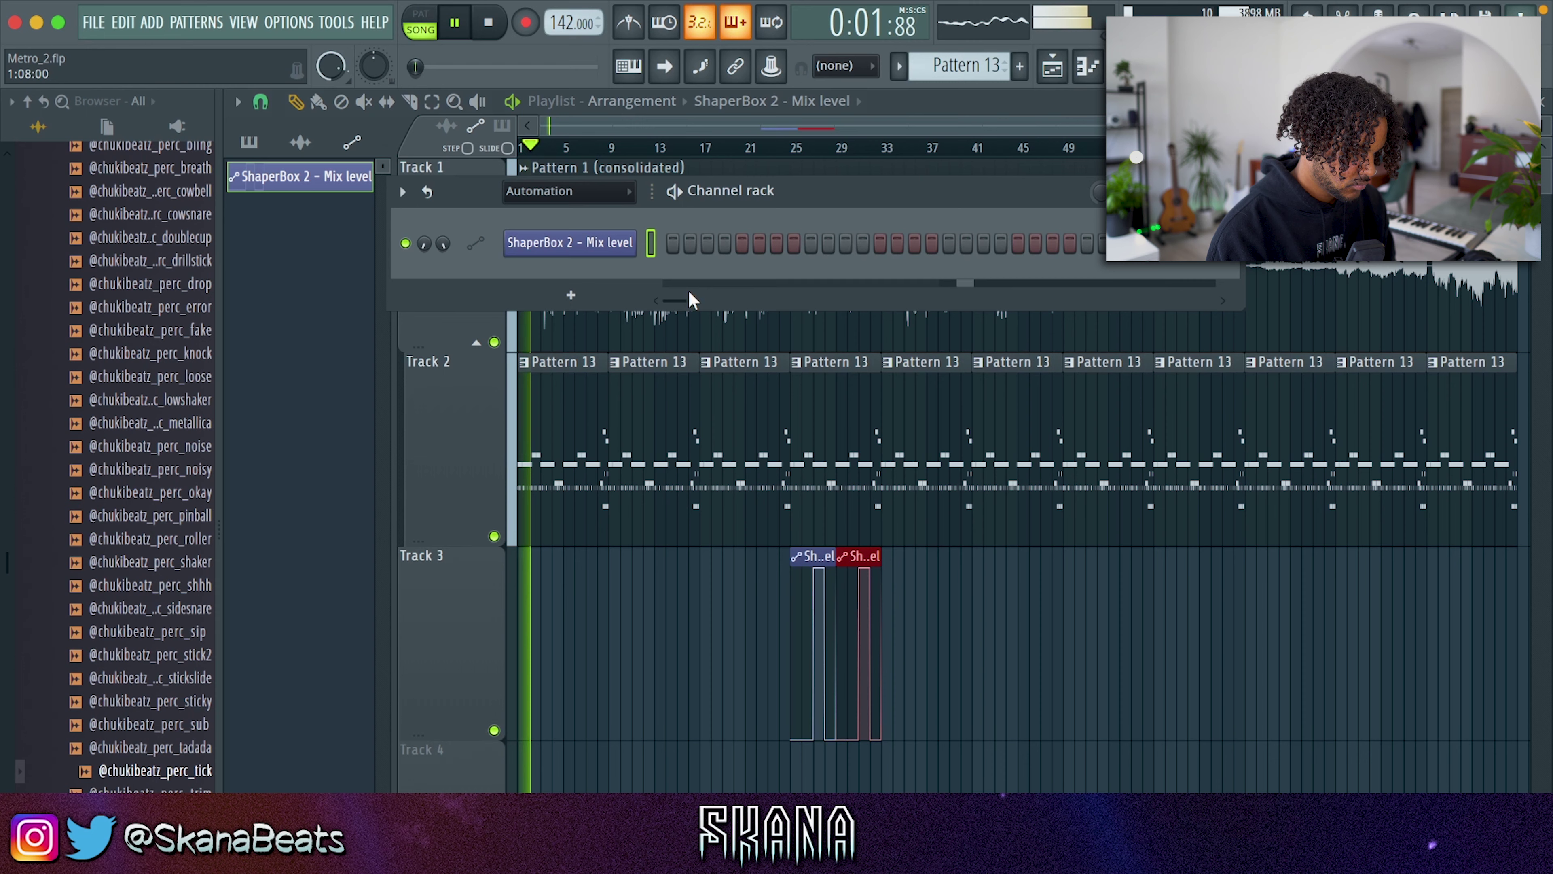
{"action": "left_click", "coordinate": [595, 191]}
{"action": "left_click", "coordinate": [569, 270]}
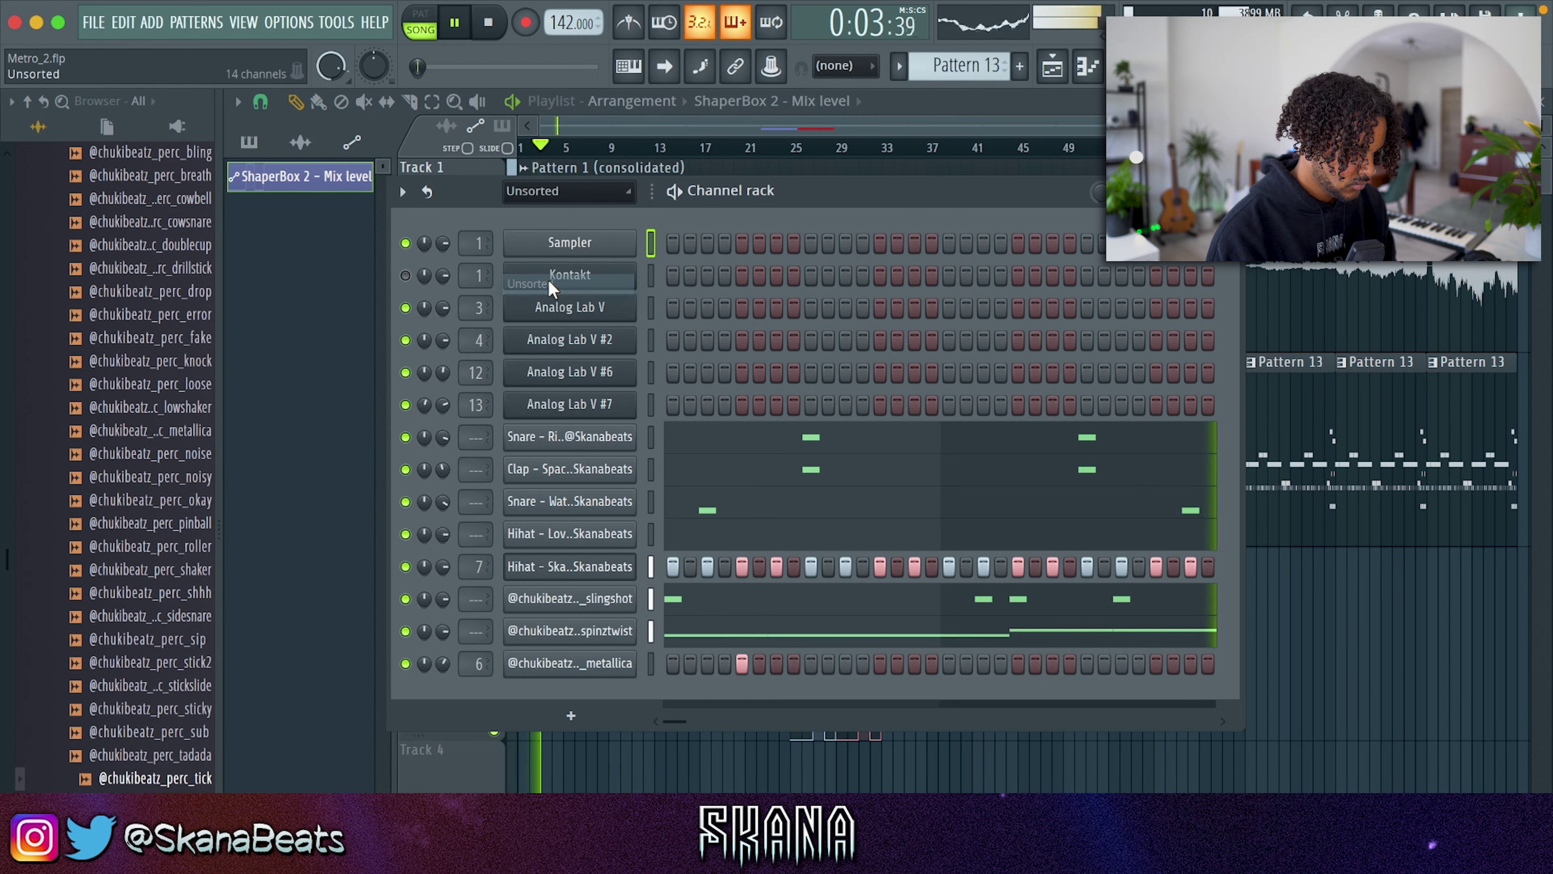
{"action": "left_click", "coordinate": [727, 654]}
{"action": "left_click", "coordinate": [1544, 99]}
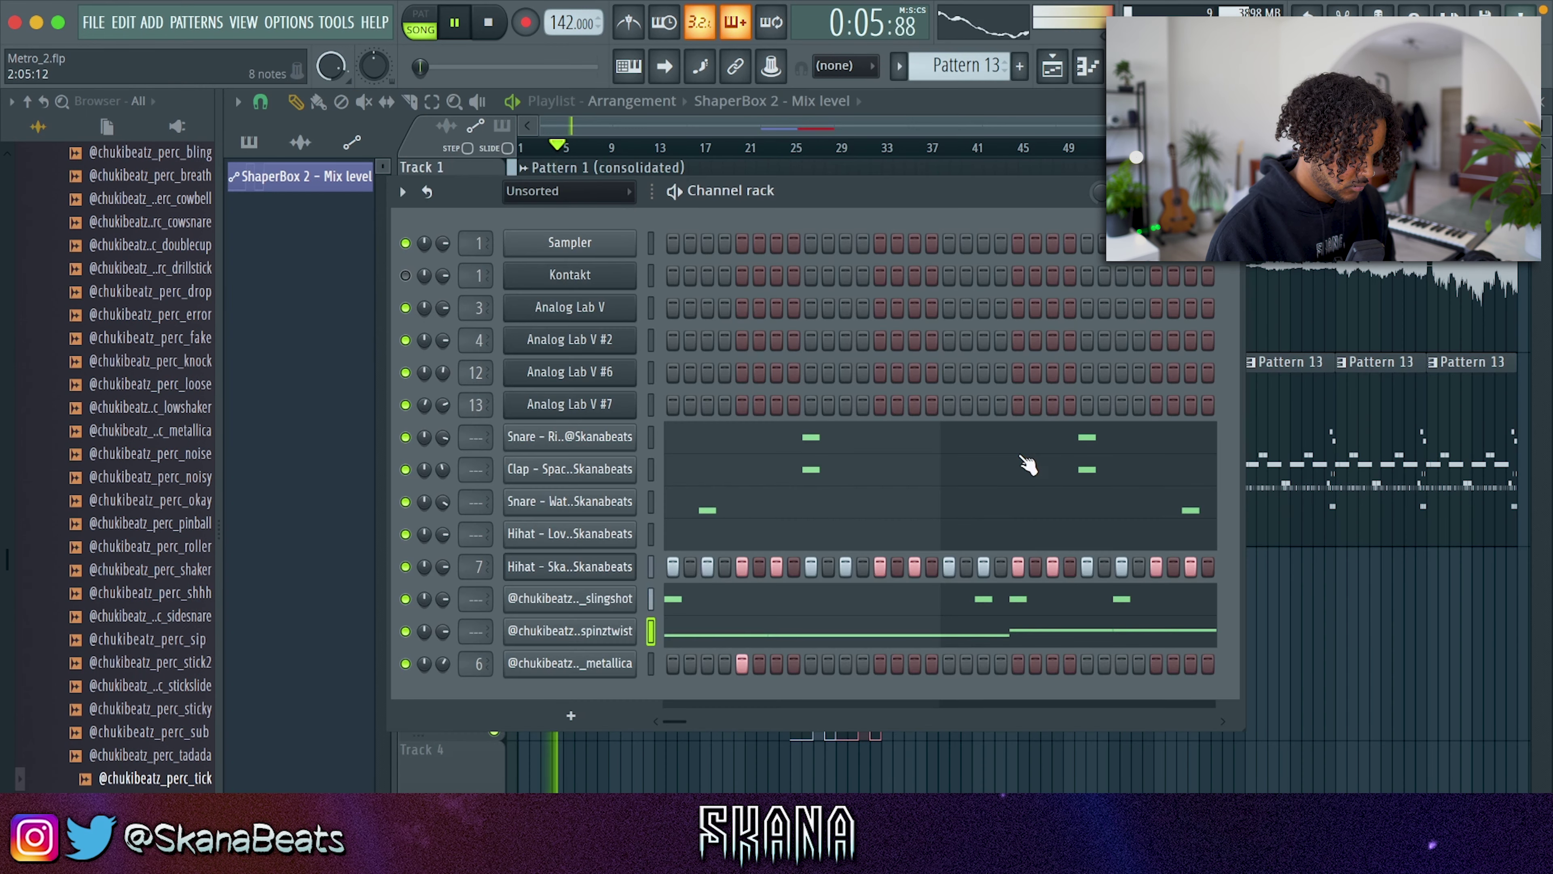
- Set the 808_spinztwist sample's fade-out to 30% and save the project
{"action": "left_click", "coordinate": [612, 639]}
{"action": "left_click_drag", "start_coordinate": [875, 610], "coordinate": [875, 597]}
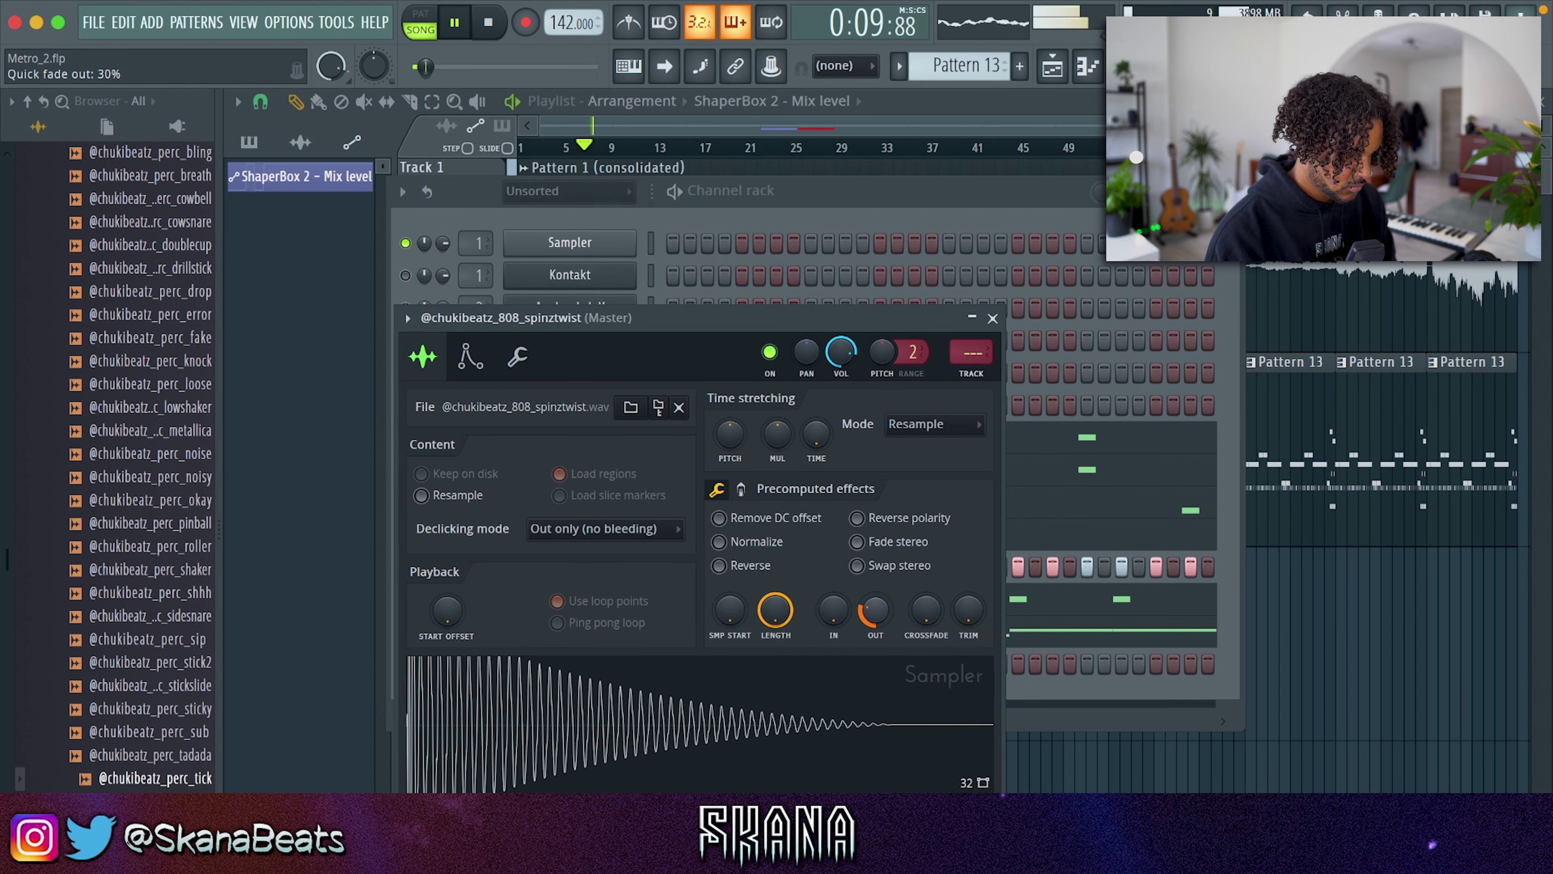
{"action": "left_click", "coordinate": [993, 322]}
{"action": "key", "text": "super+s"}
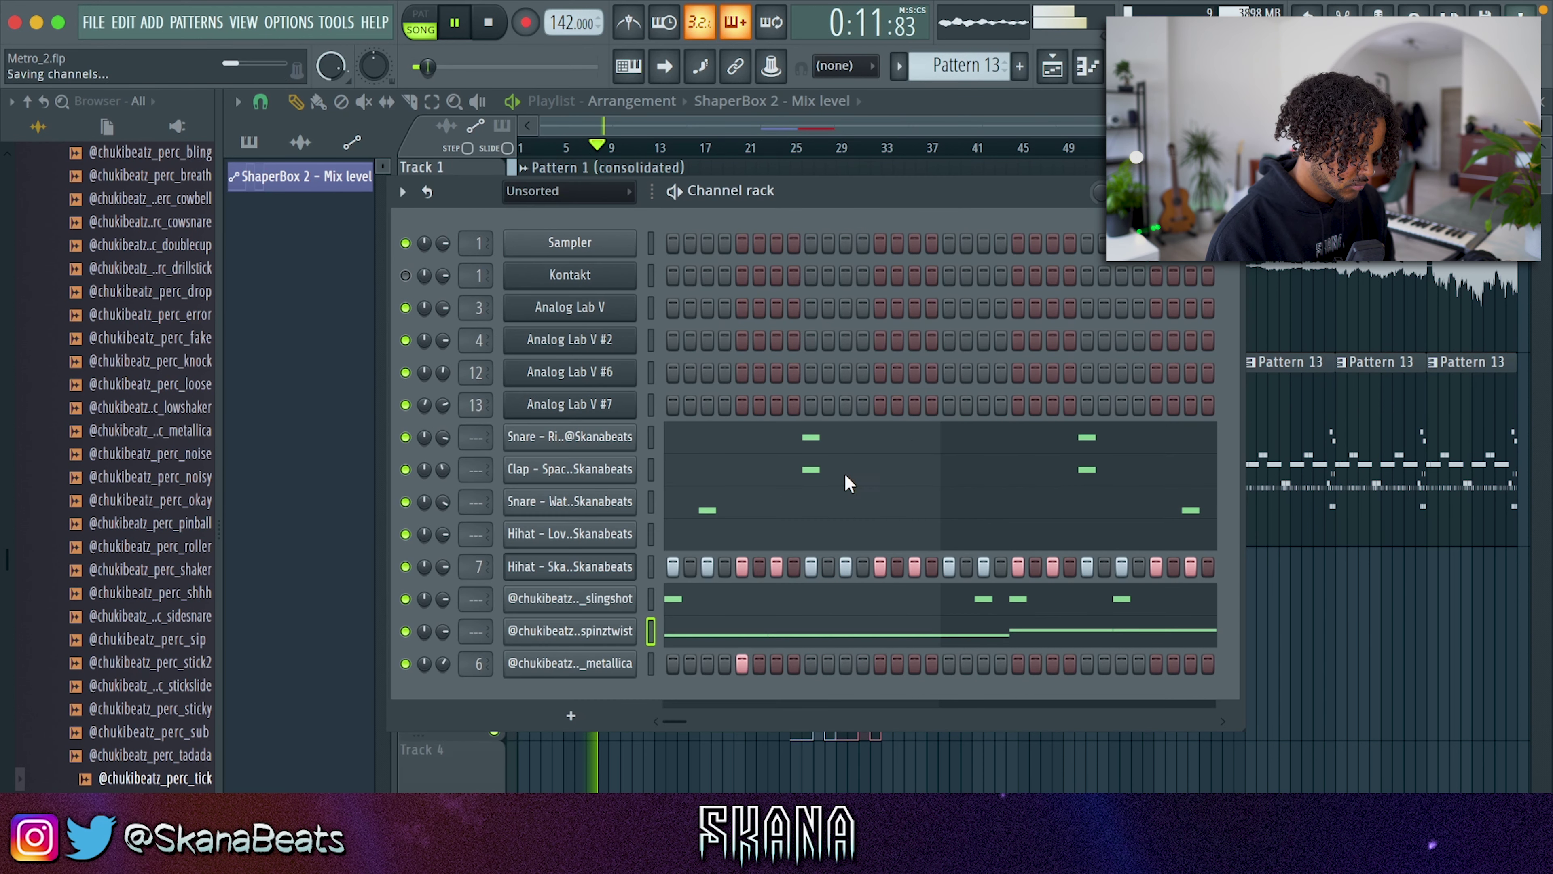
- Slice the consolidated Pattern 1 audio on Track 1 into eight-bar sections up to bar 49
{"action": "right_click", "coordinate": [722, 753]}
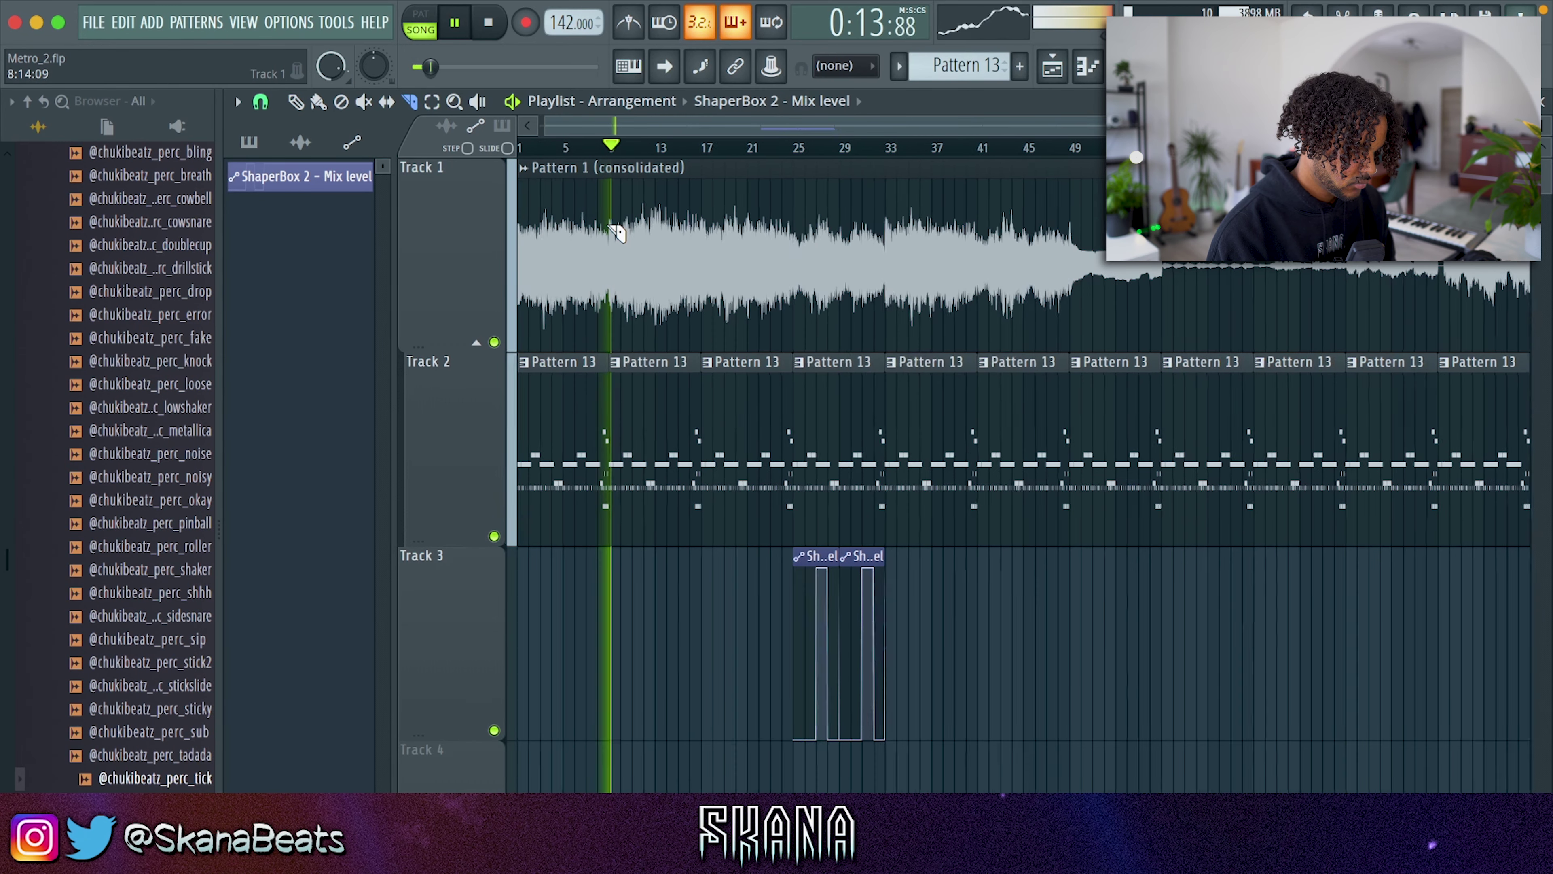
{"action": "scroll", "coordinate": [617, 300], "scroll_direction": "up", "scroll_amount": 2}
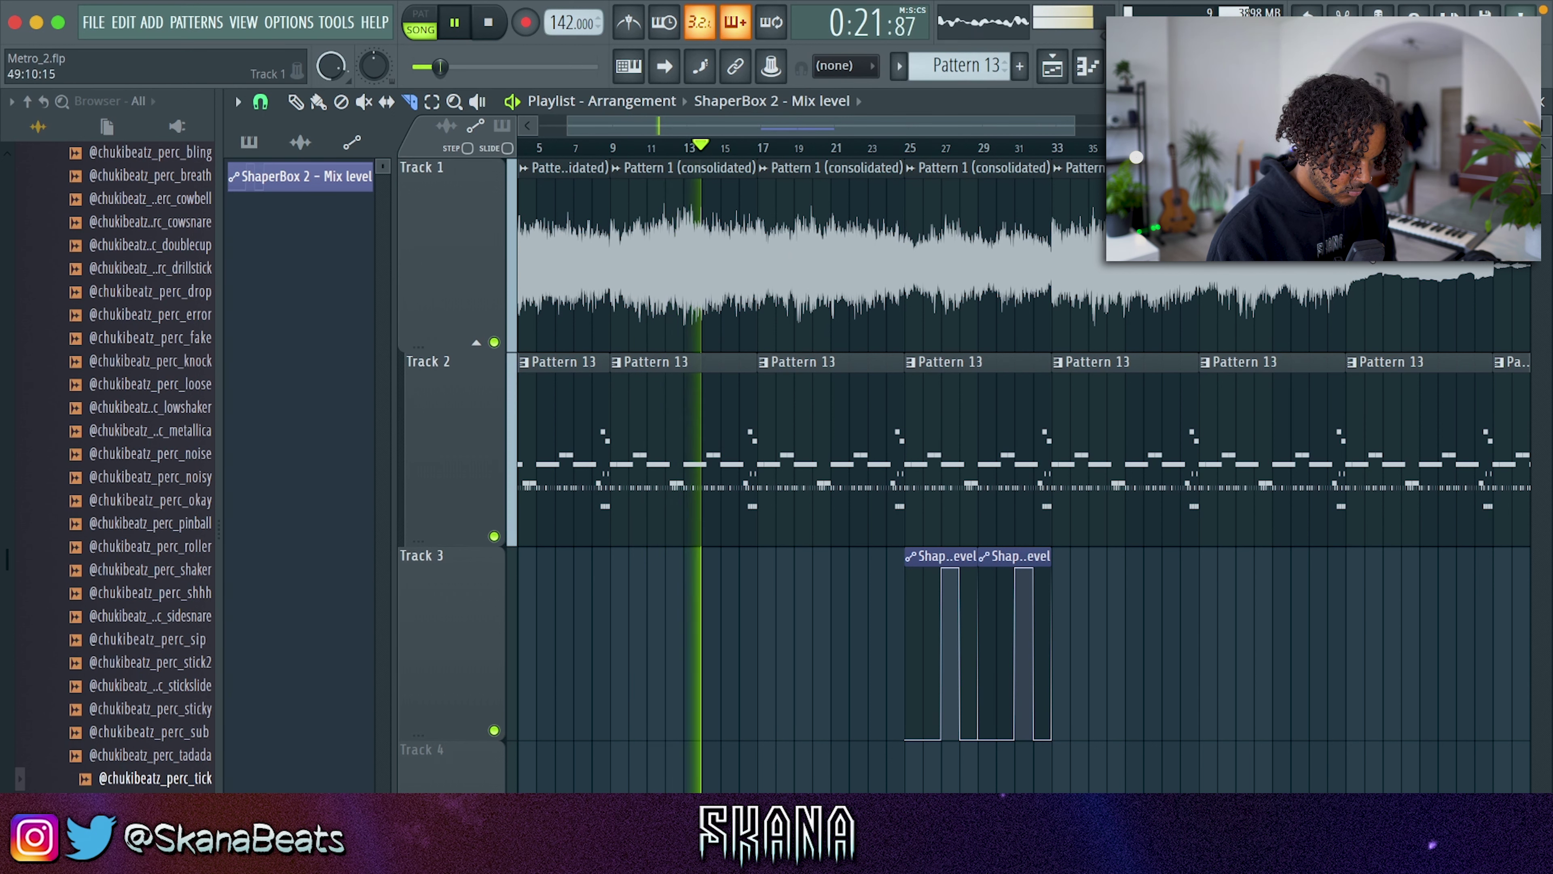
{"action": "key", "text": "p"}
{"action": "scroll", "coordinate": [1341, 362], "scroll_direction": "down", "scroll_amount": 2}
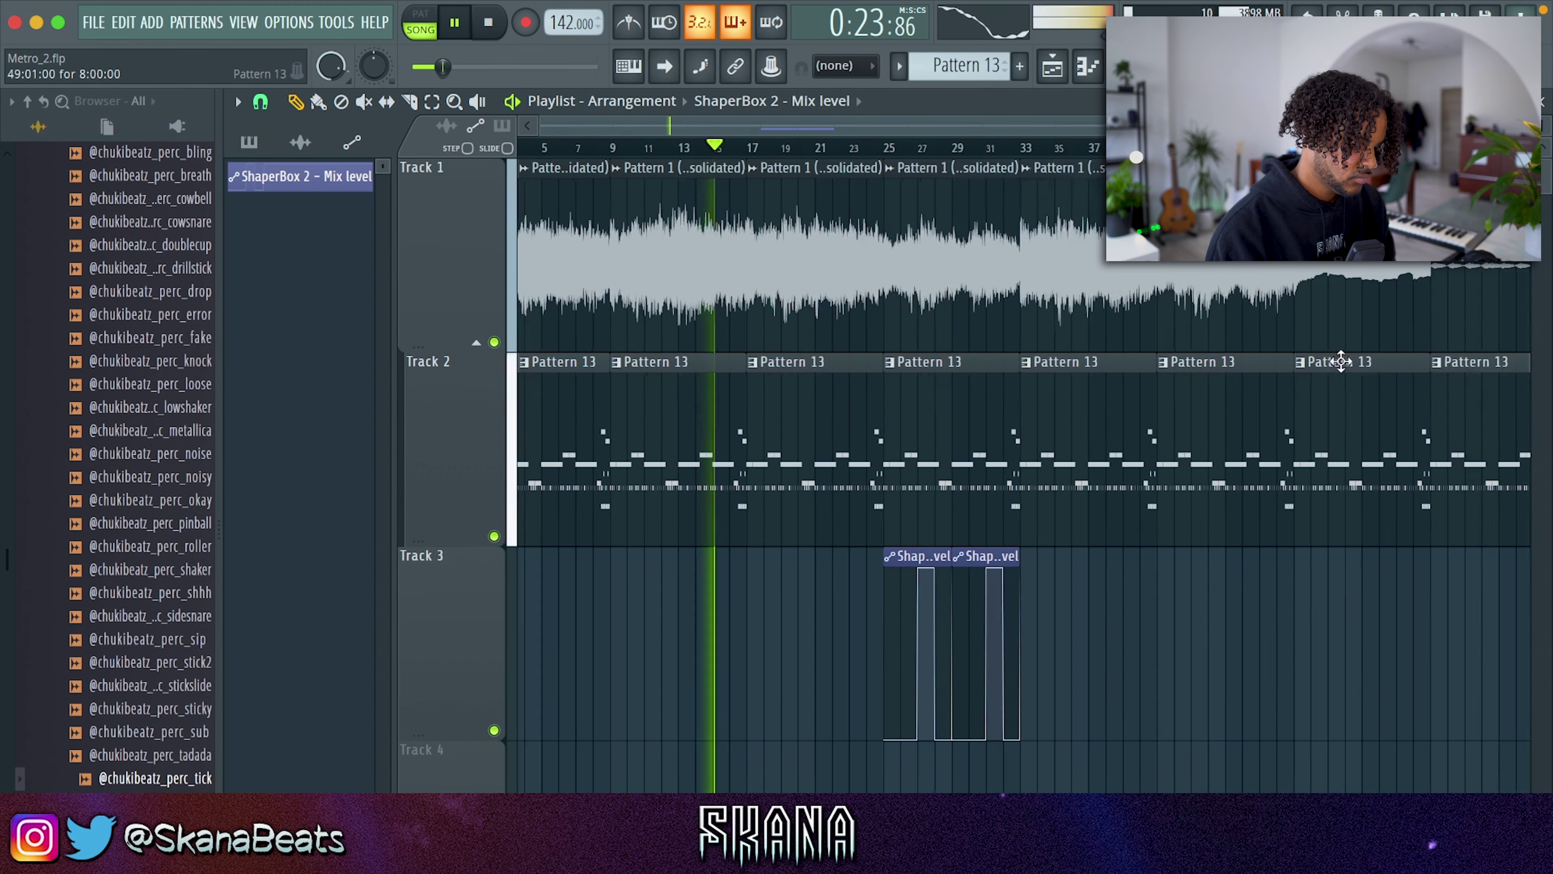
{"action": "scroll", "coordinate": [1340, 362], "scroll_direction": "down", "scroll_amount": 1}
- Play from bar 33 and repeat the two ShaperBox 2 mix-level clips along Track 3 up to bar 89, deleting the surplus copies
{"action": "left_click", "coordinate": [883, 147]}
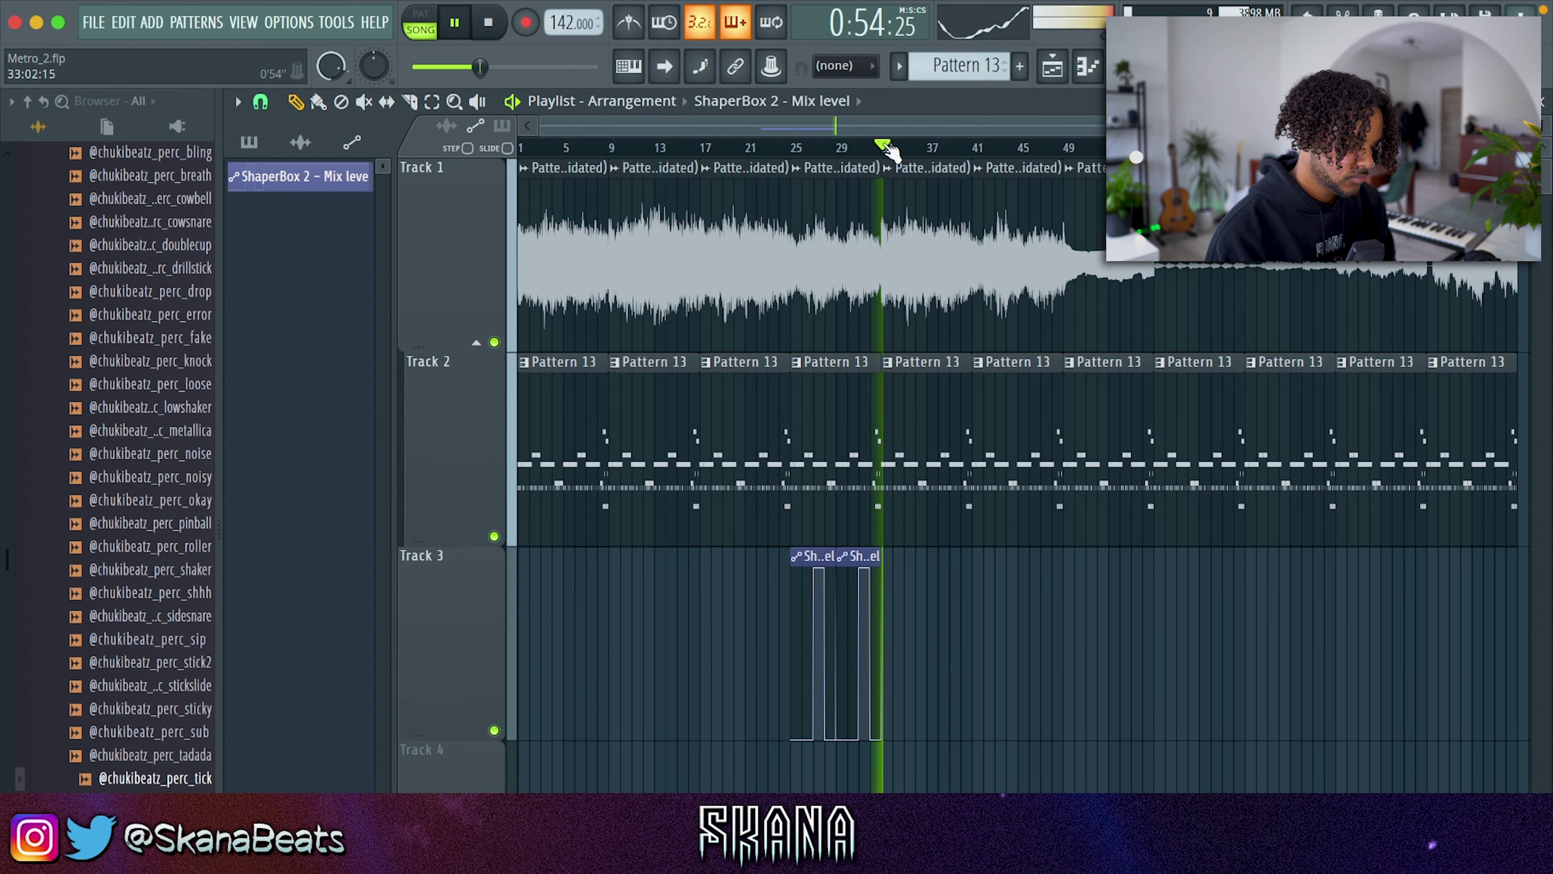
{"action": "left_click_drag", "start_coordinate": [890, 612], "coordinate": [786, 608]}
{"action": "key", "text": "super+b"}
{"action": "key", "text": "super+b"}
{"action": "key", "text": "super+b"}
{"action": "key", "text": "super+b"}
{"action": "key", "text": "super+b"}
{"action": "key", "text": "super+b"}
{"action": "key", "text": "super+b"}
{"action": "key", "text": "super+b"}
{"action": "key", "text": "super+d"}
{"action": "left_click_drag", "start_coordinate": [1441, 357], "coordinate": [1352, 687]}
{"action": "key", "text": "Delete"}
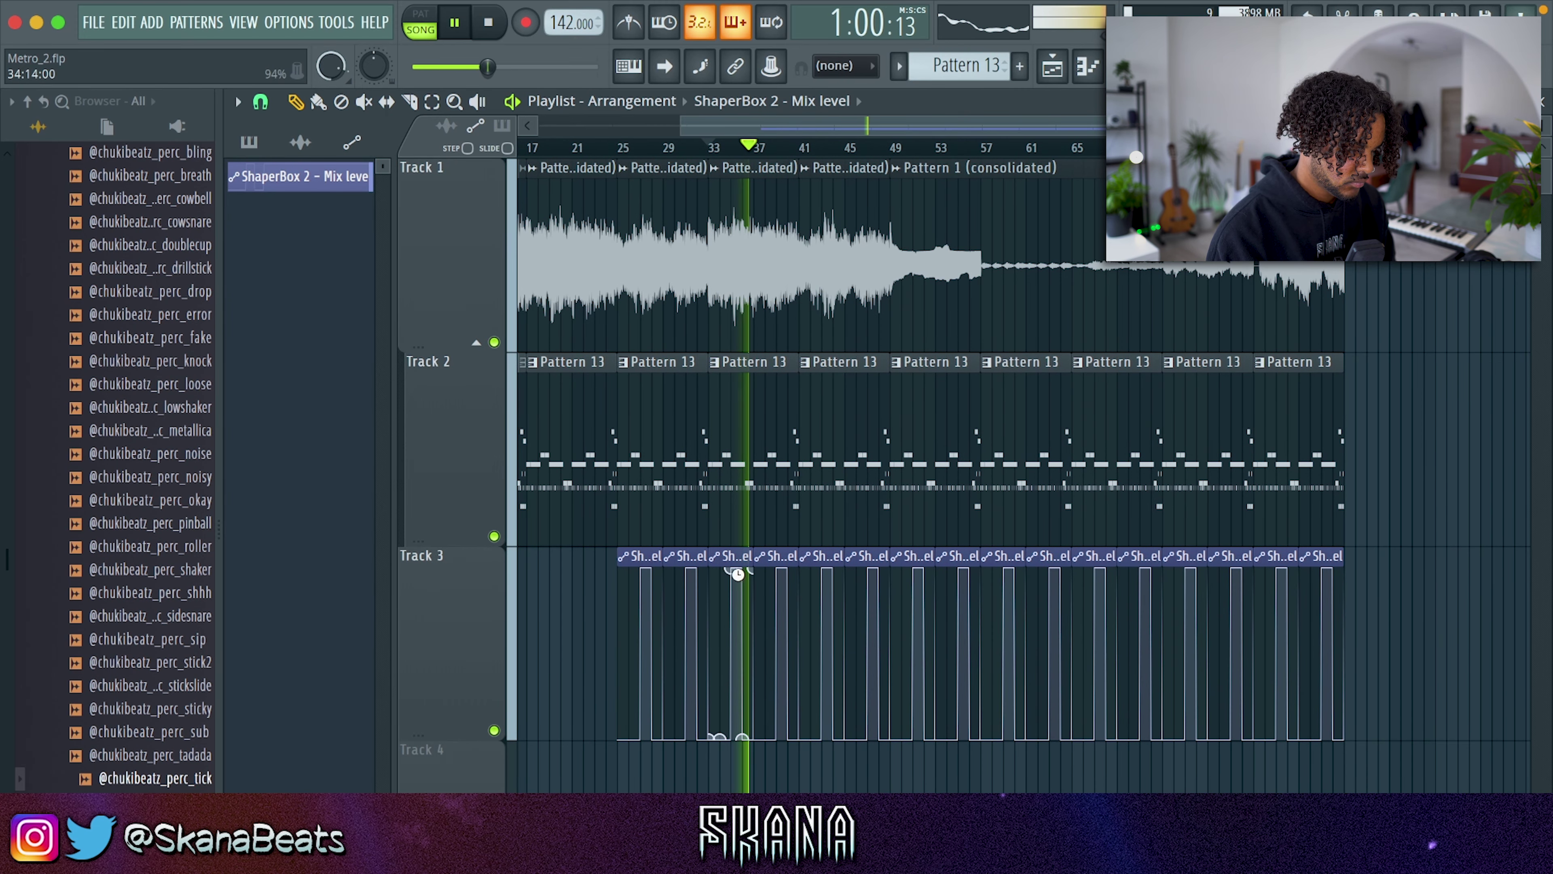